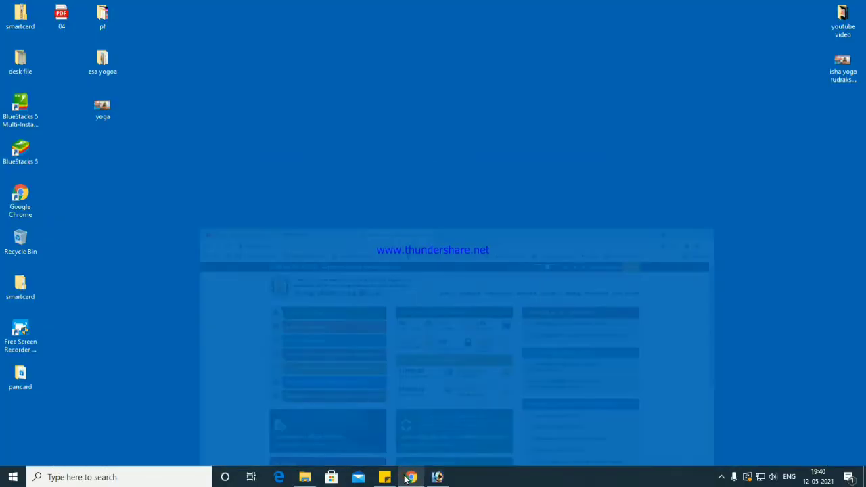
left_click(406, 477)
- Go to google.com and search for tnpds
left_click(291, 28)
type("google.com")
key("Return")
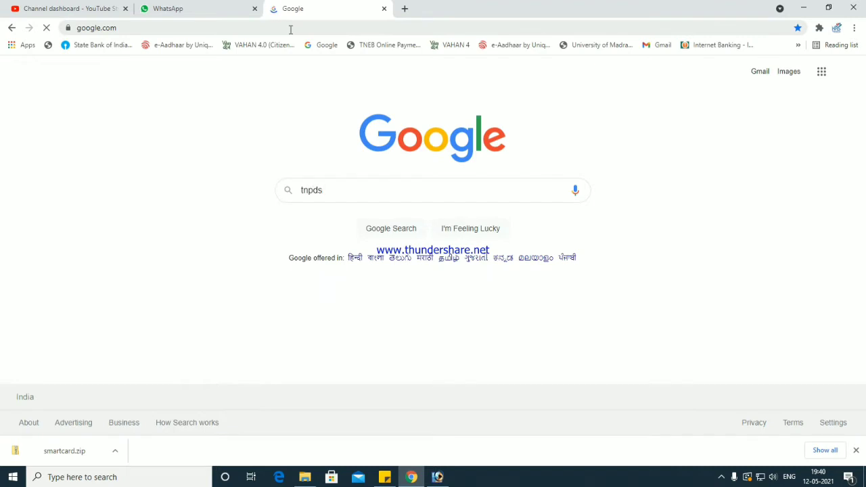
key("Return")
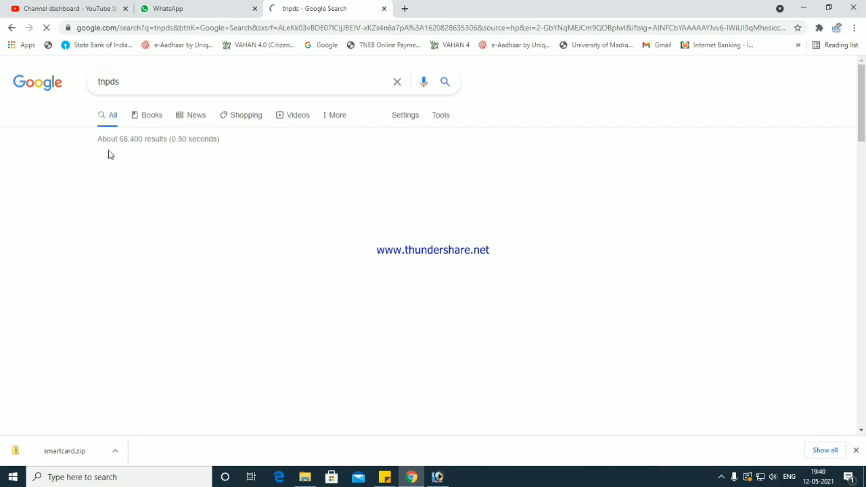
- Open the tnpds.gov.in result, dismiss the translate offer and open the new smart card application page
left_click(141, 82)
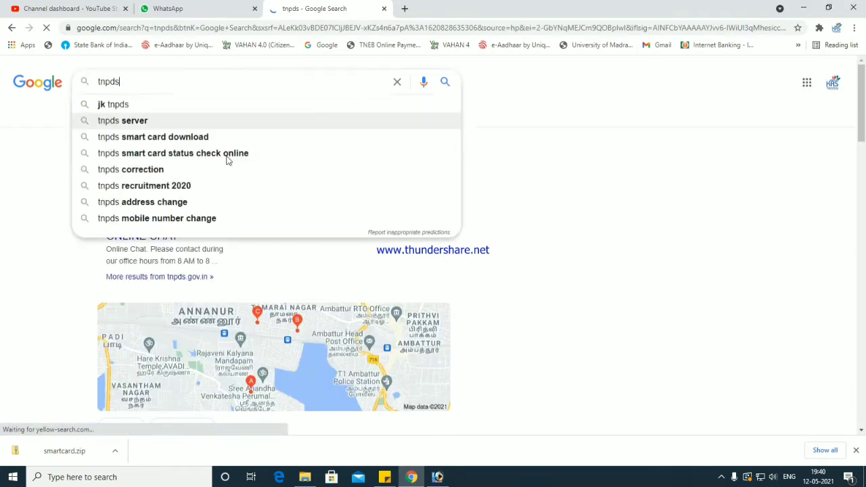
left_click(515, 149)
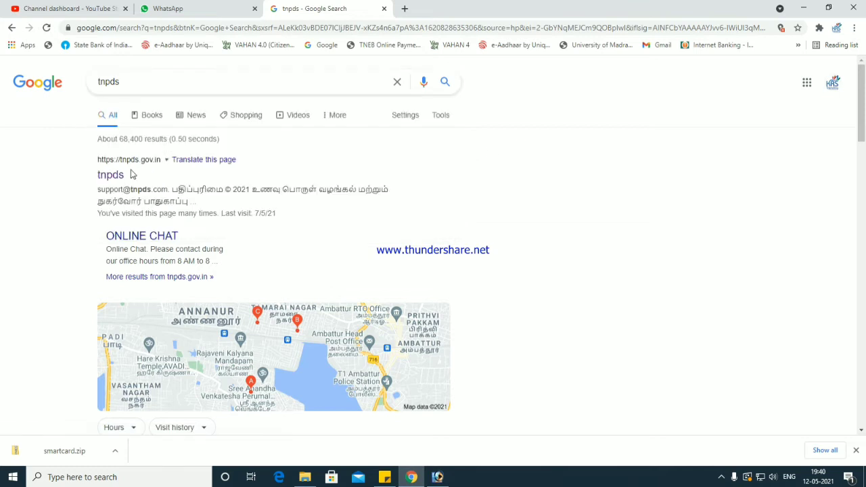
left_click(111, 175)
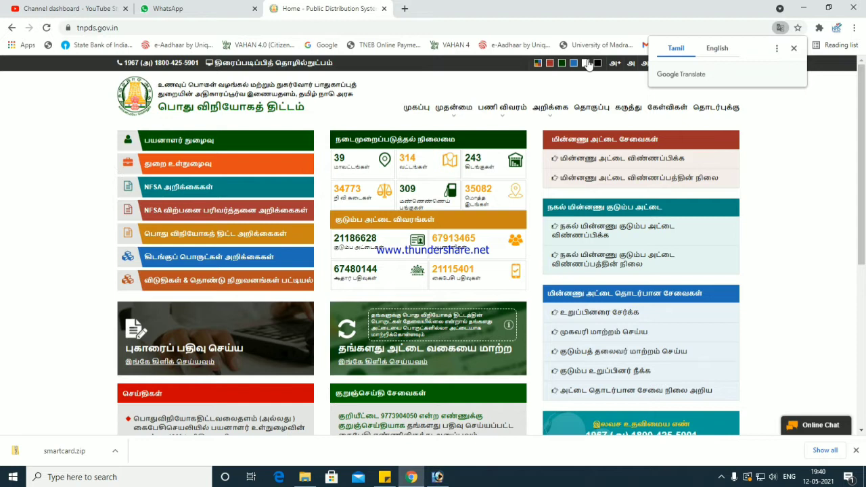
left_click(793, 48)
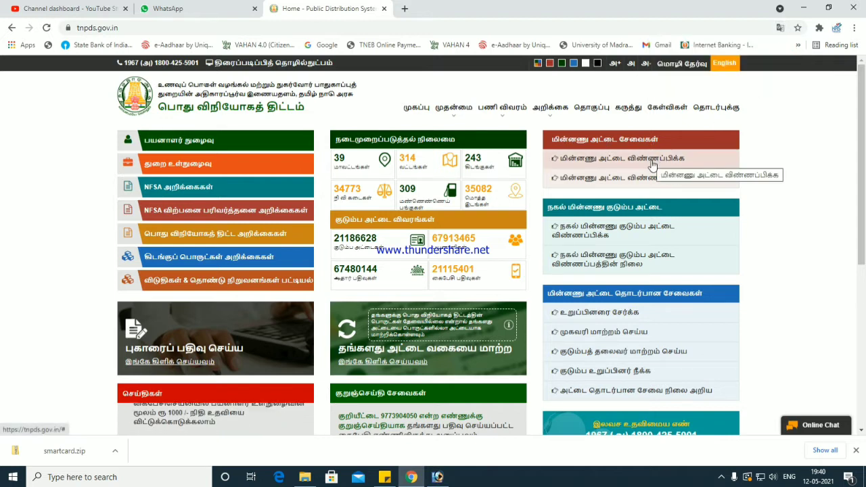
left_click(651, 163)
left_click(803, 8)
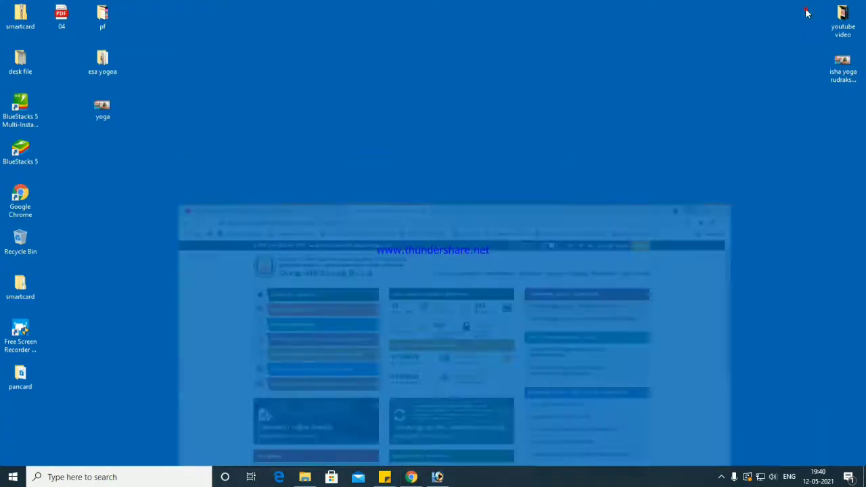
- Open the desktop smartcard folder down to its new scans subfolder
left_click(21, 287)
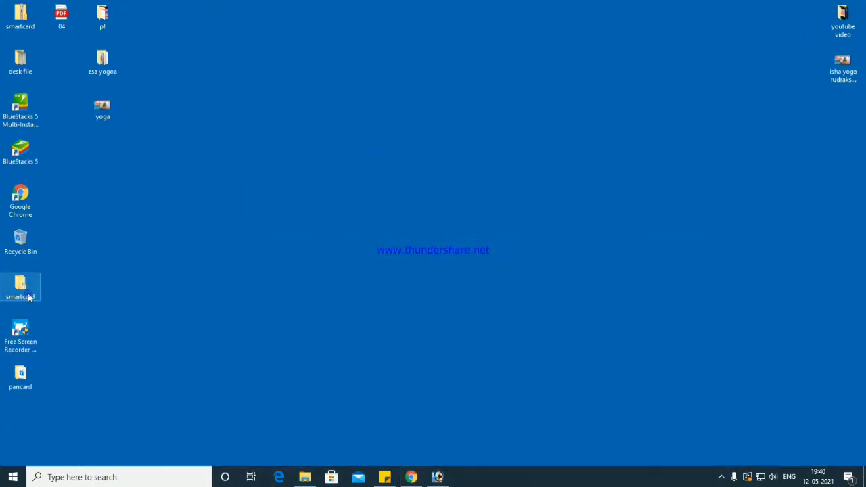
double_click(27, 292)
double_click(142, 144)
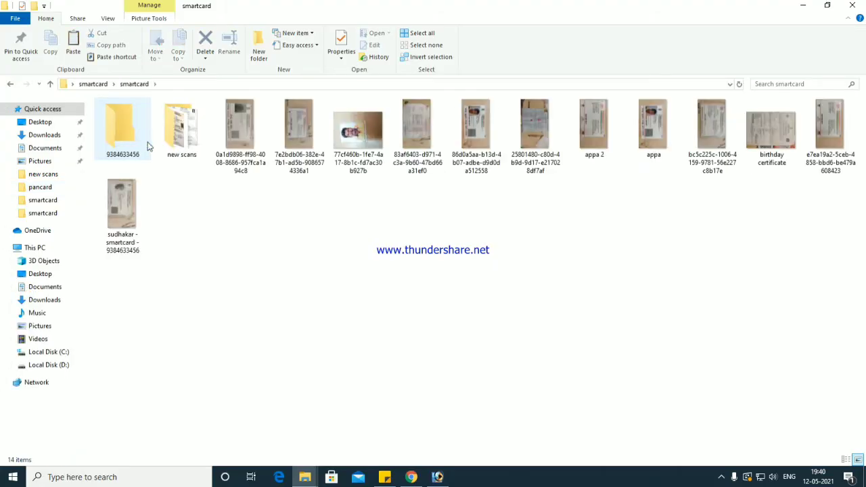
double_click(182, 143)
- Look over the photo, Aadhaar, birth certificate and gas bill scans, then close the folder
left_click(374, 126)
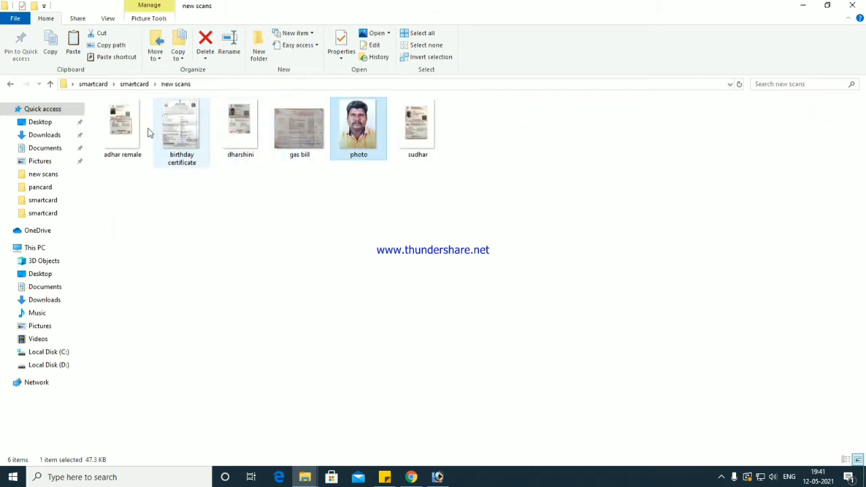
left_click(240, 135)
left_click(411, 135)
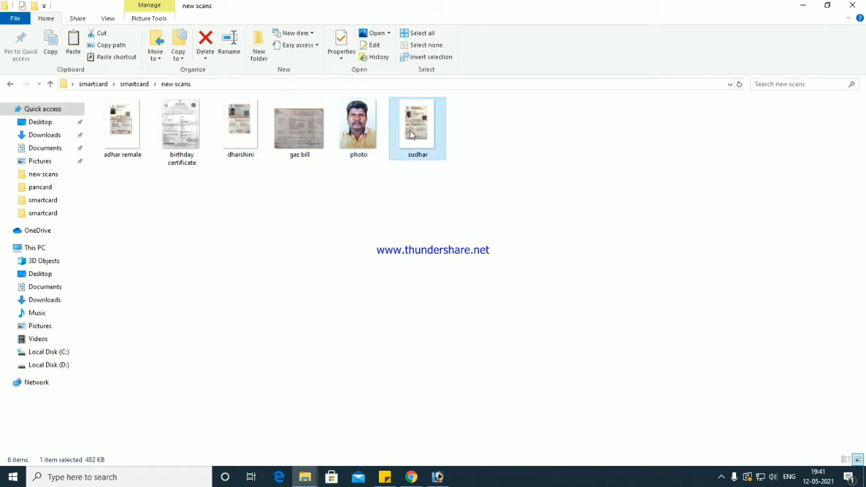
left_click(137, 126)
left_click(246, 142)
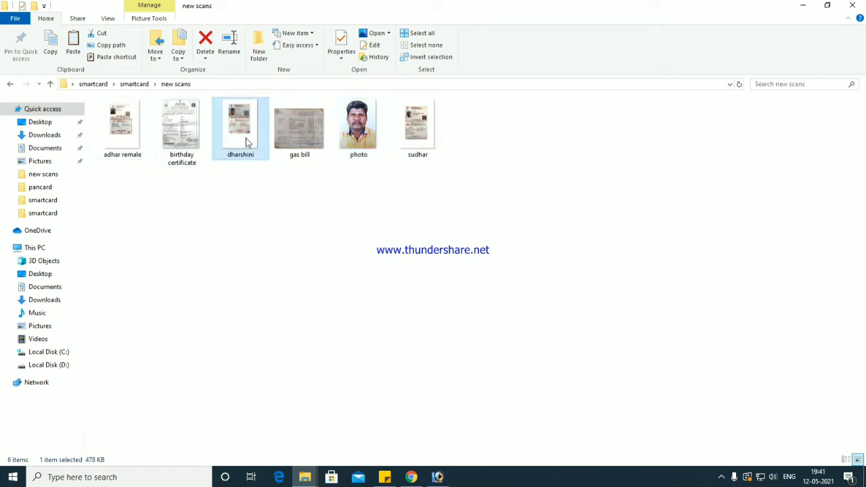
left_click(169, 129)
left_click(291, 126)
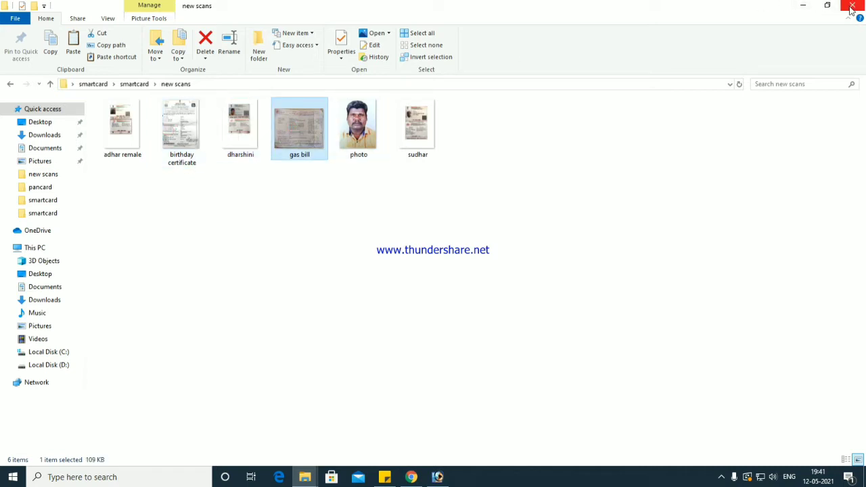
left_click(626, 156)
scroll(518, 150, "up", 2)
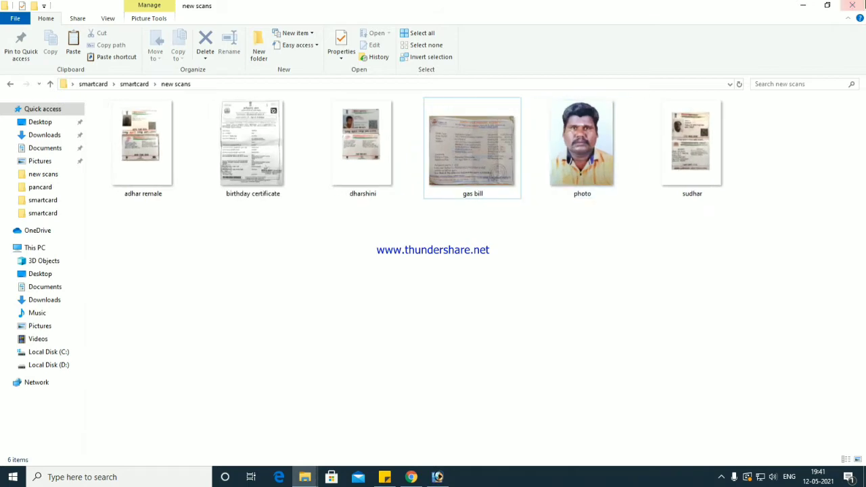
left_click(852, 5)
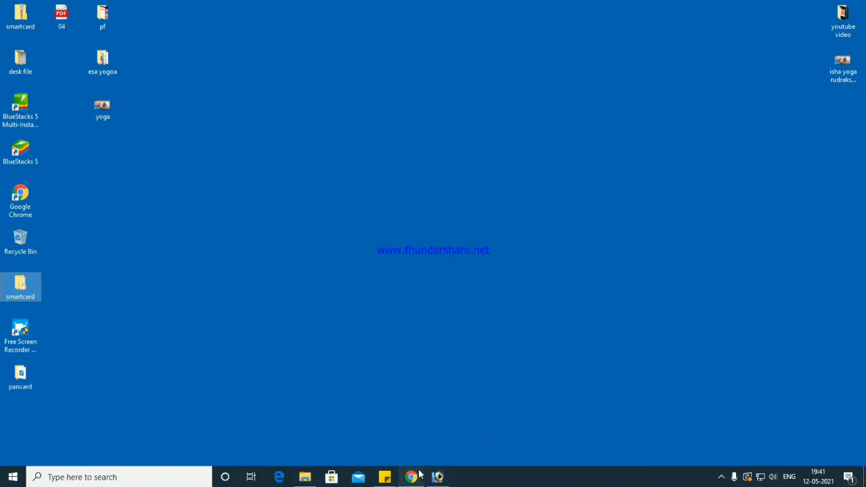
- Enter the family head's name in the English and Tamil Name of Family Head fields
left_click(411, 477)
scroll(306, 180, "down", 1)
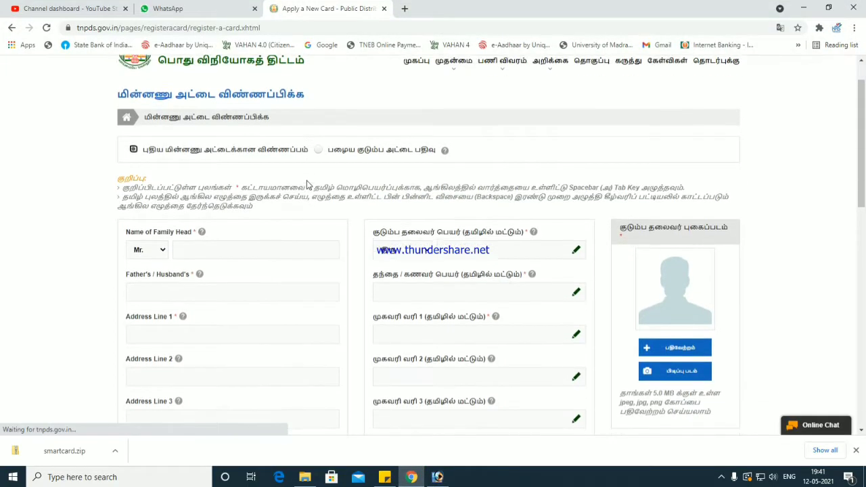
left_click(233, 243)
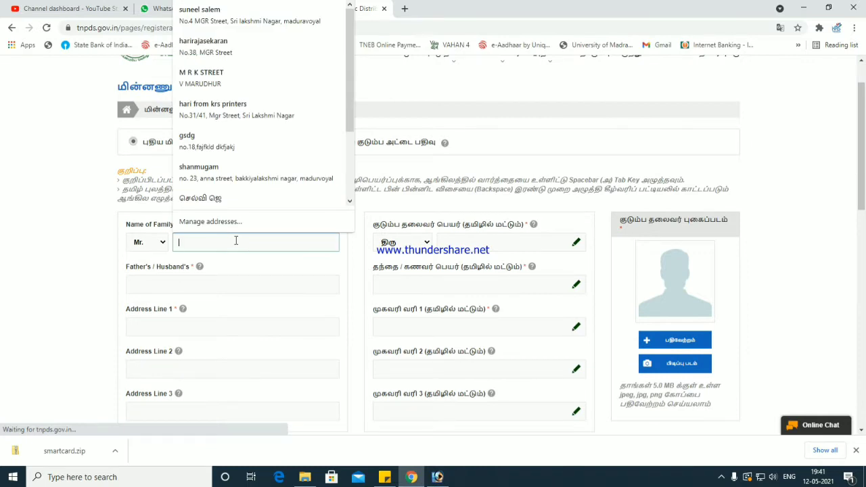
type("Sundar")
key("Tab")
key("Tab")
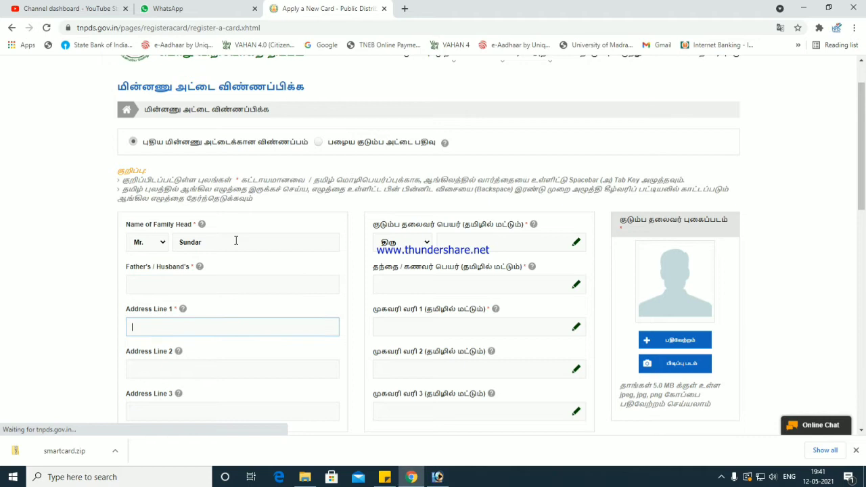
left_click(455, 244)
type("Sundar")
key("Tab")
left_click(465, 244)
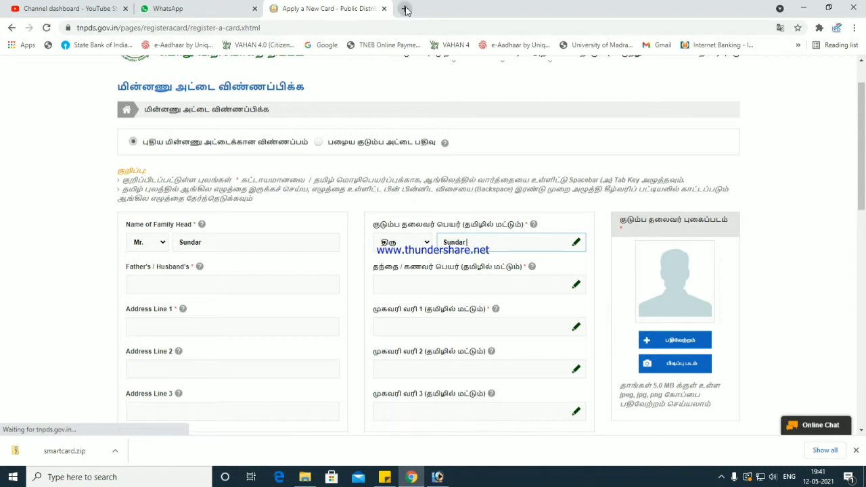
- Load google.com in a new browser tab
left_click(405, 9)
type("google.com")
key("Return")
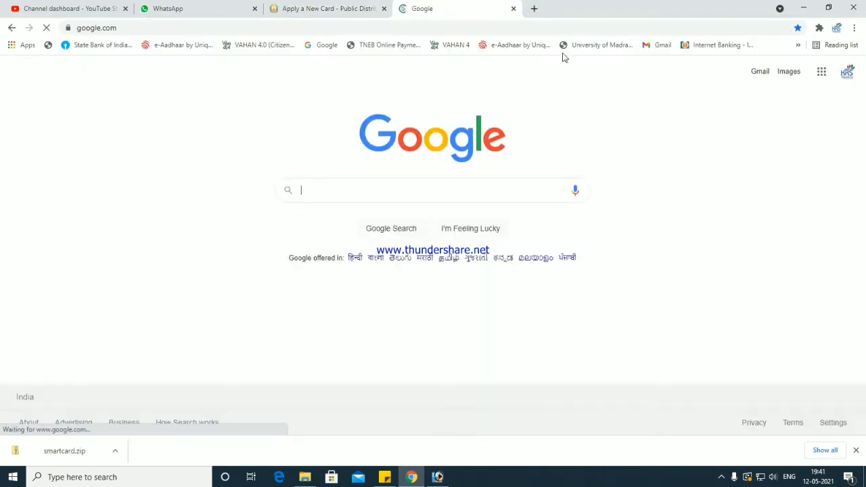
- Get the family head's name in Tamil script from Google Translate for the form
left_click(822, 73)
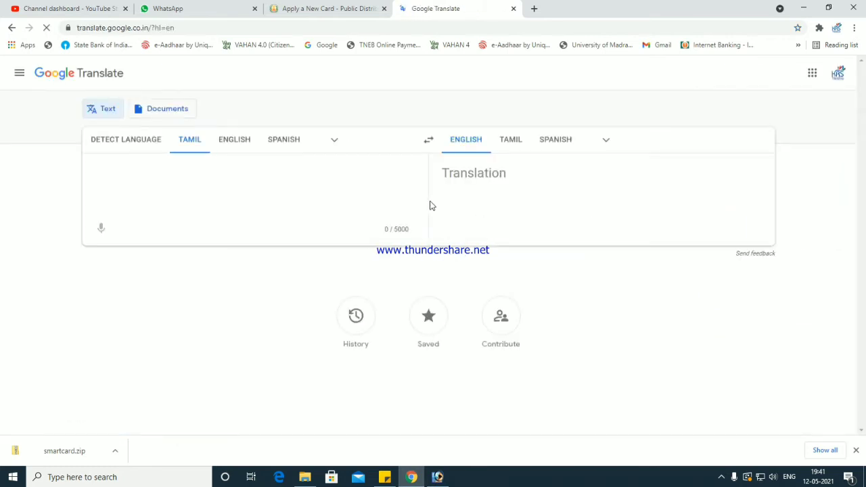
type("sundஆர்")
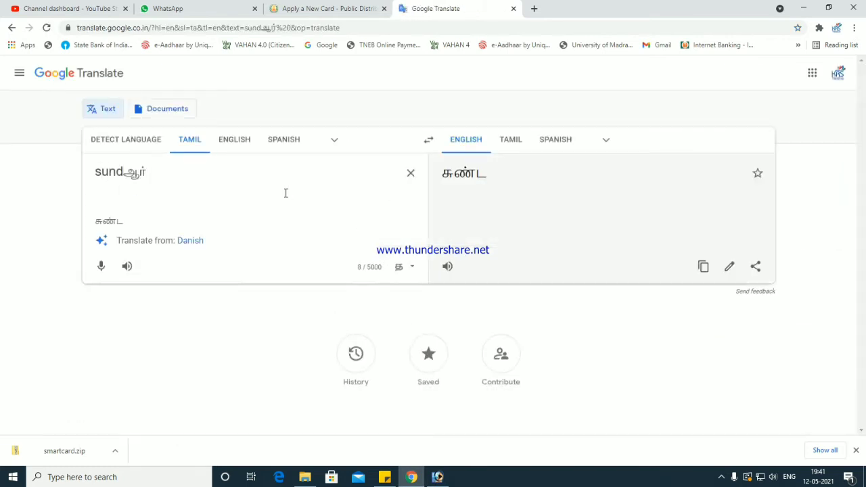
key("ctrl+a")
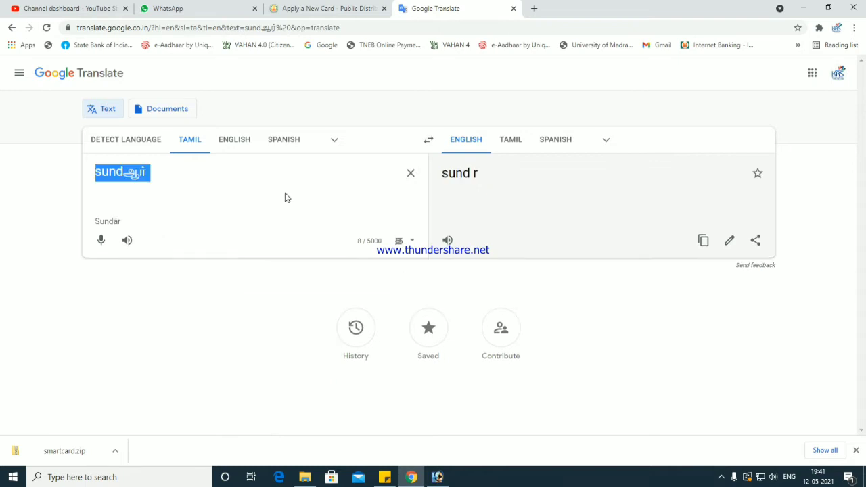
type("sundar")
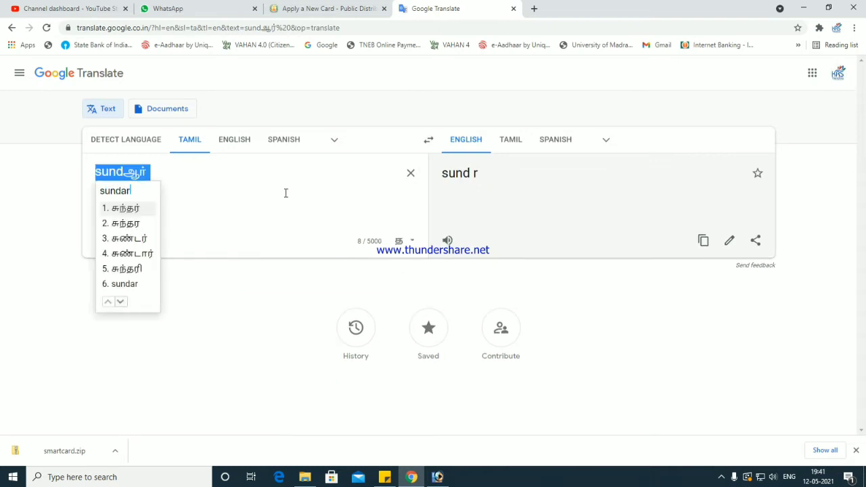
left_click(127, 210)
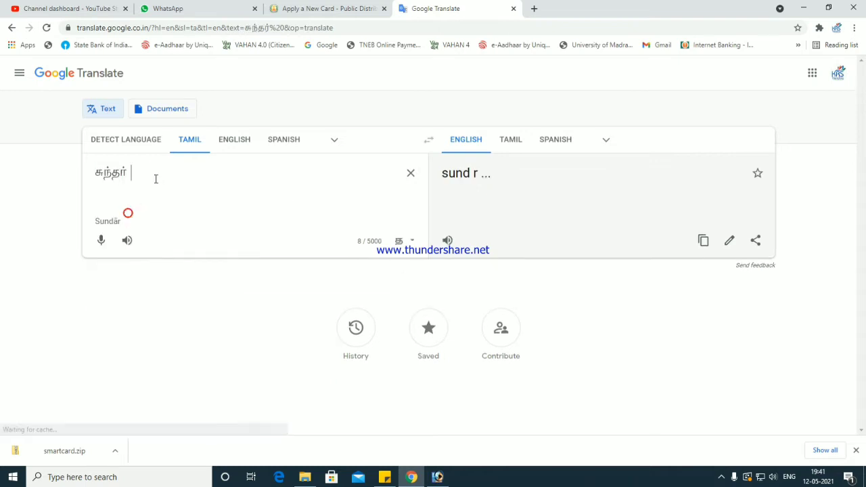
left_click_drag(129, 172, 83, 174)
left_click(291, 9)
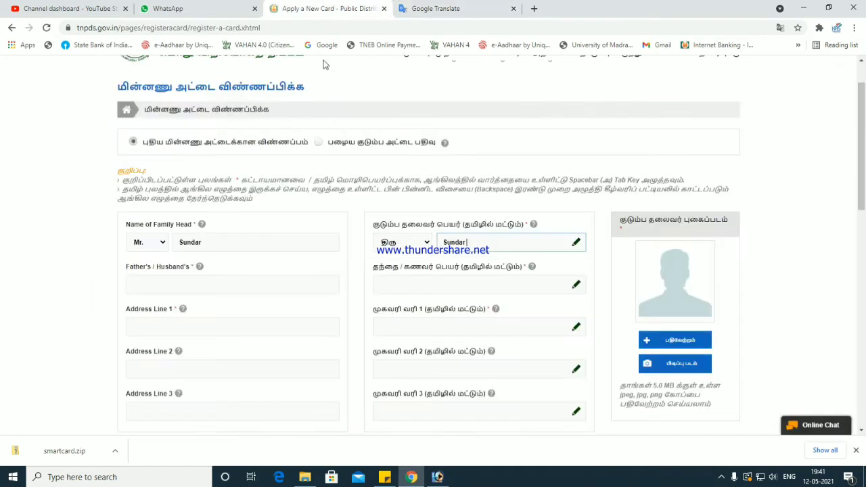
key("space")
- Enter the father's name in English, then paste its Tamil transliteration into the Tamil father/husband field
left_click(229, 282)
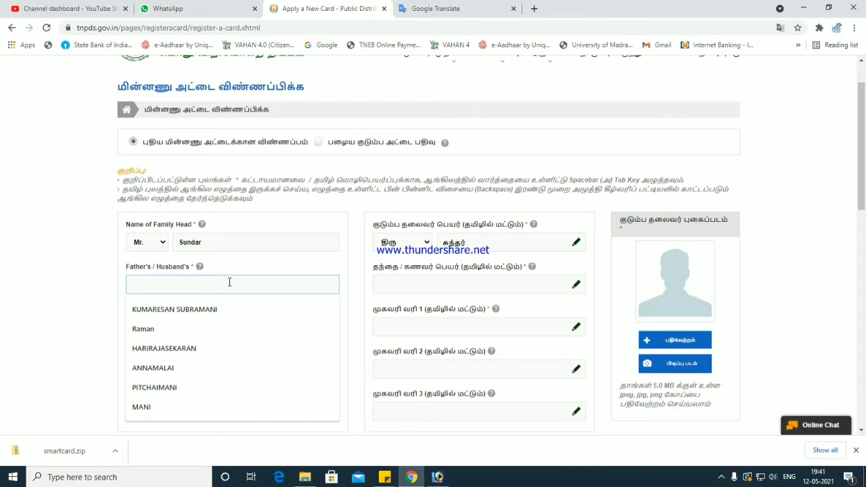
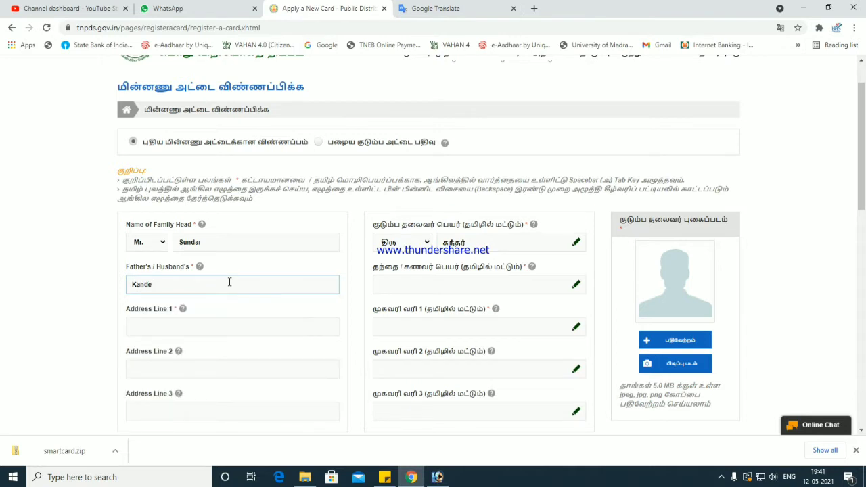
key("Tab")
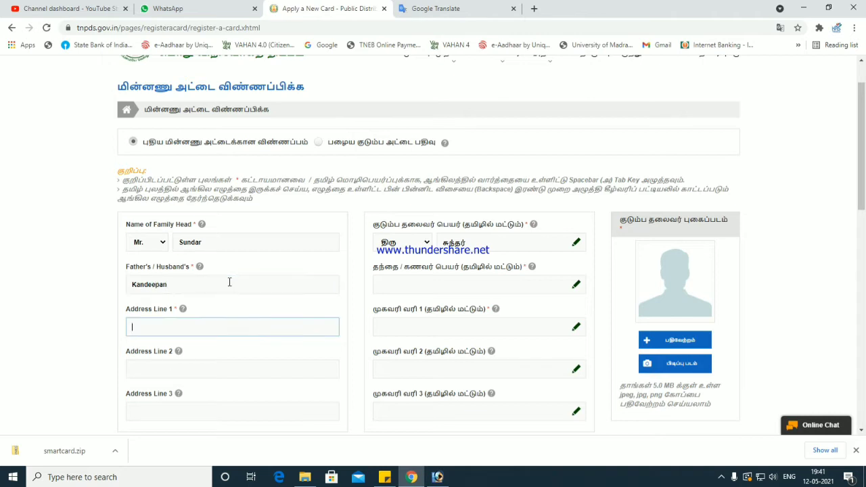
left_click(433, 8)
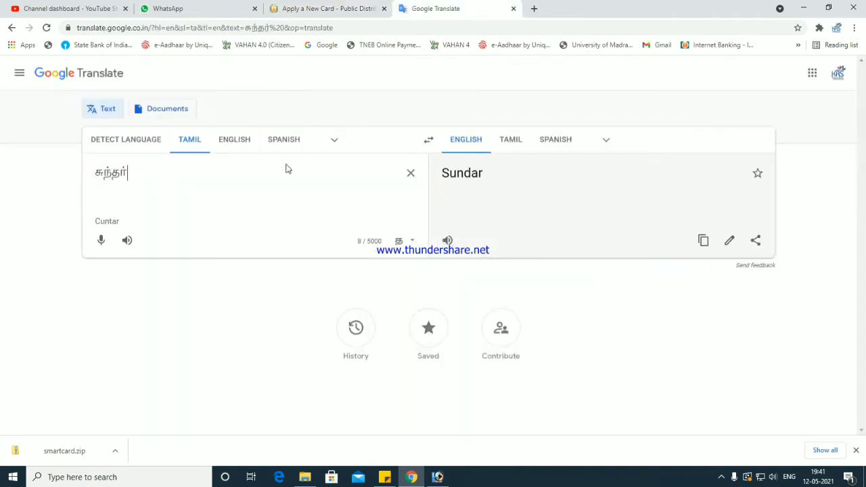
left_click_drag(228, 183, 0, 174)
type("kan")
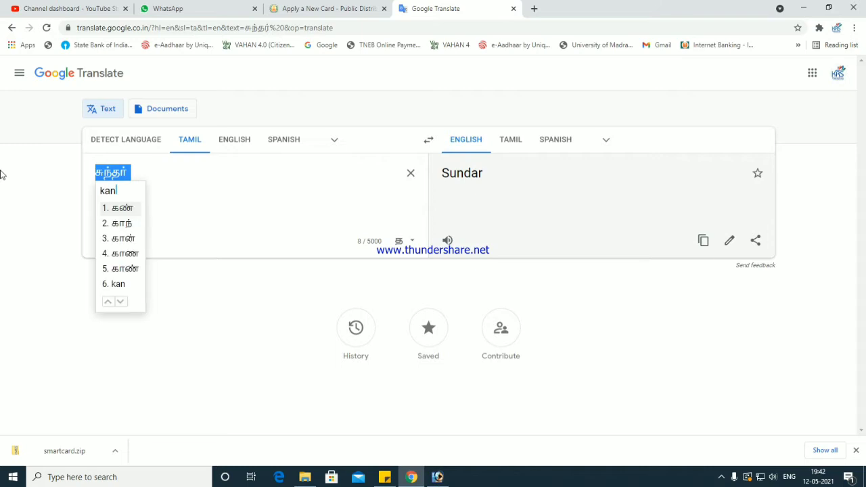
type("deepan")
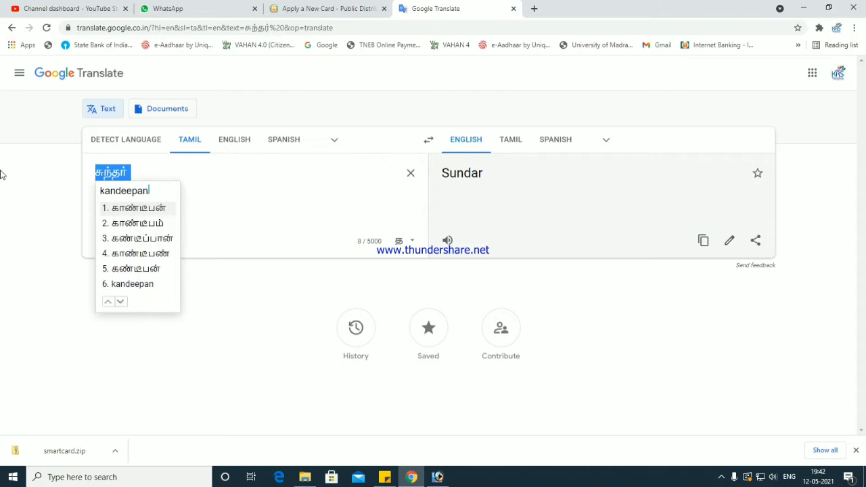
left_click(149, 210)
left_click_drag(159, 169, 0, 175)
key("ctrl+c")
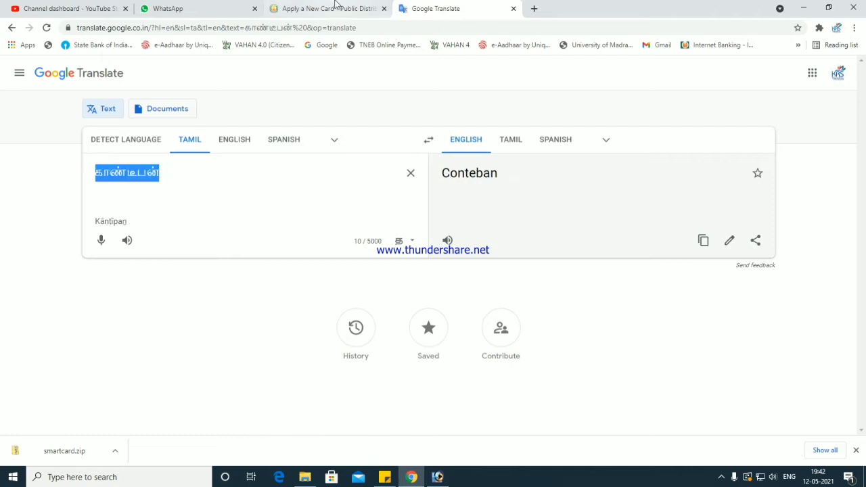
left_click(336, 9)
left_click(422, 279)
key("ctrl+v")
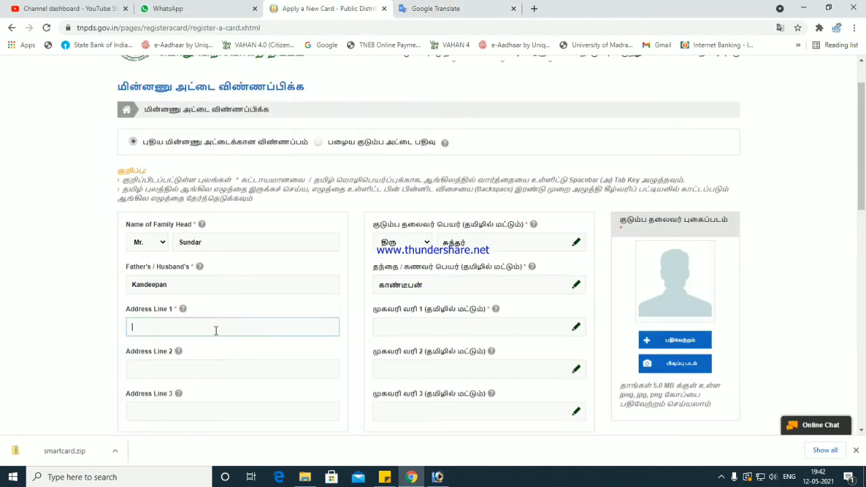
- Fill the house number and street, area, and locality into English Address Lines 1–3
left_click(216, 330)
scroll(230, 322, "down", 1)
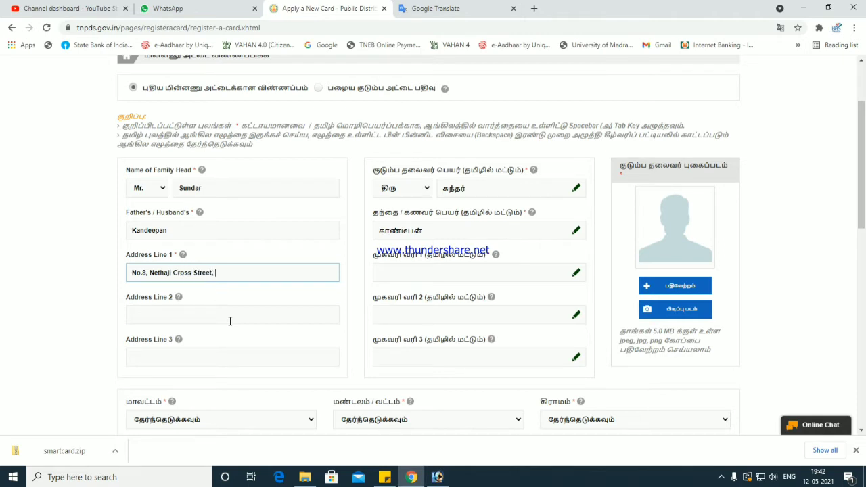
left_click(230, 321)
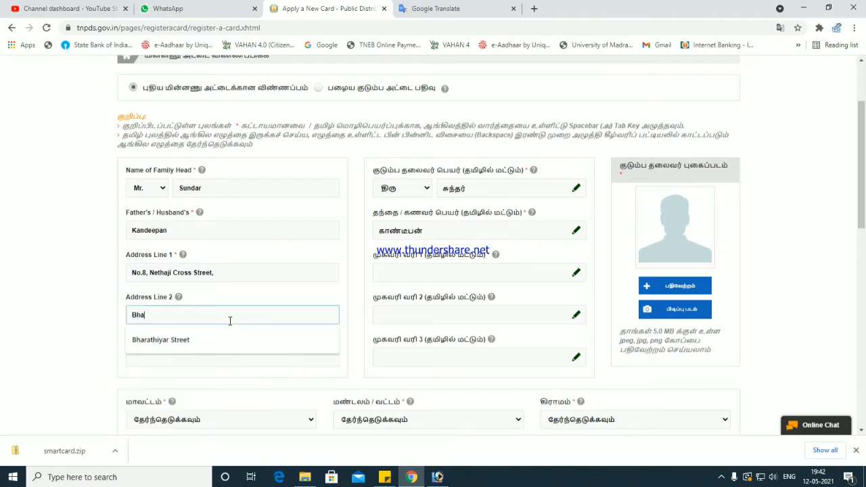
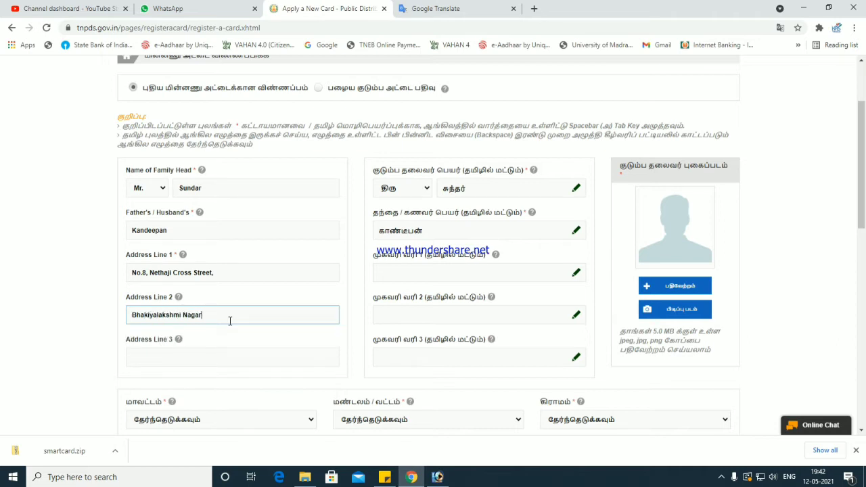
key("Tab")
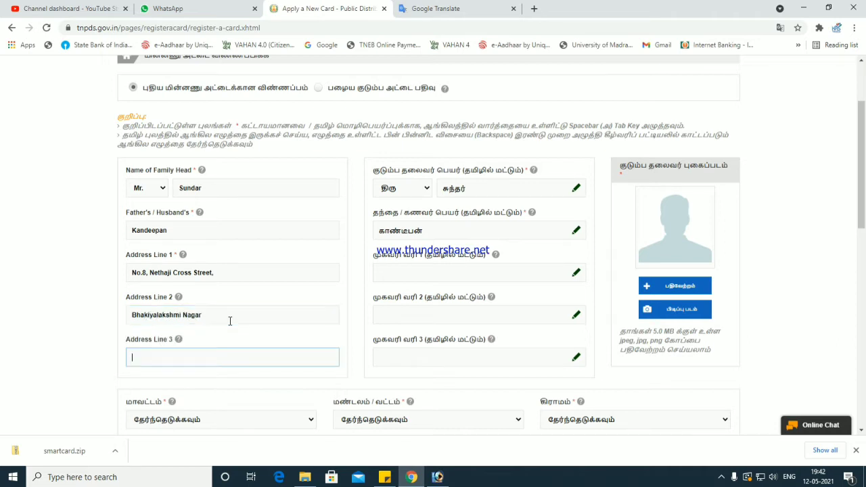
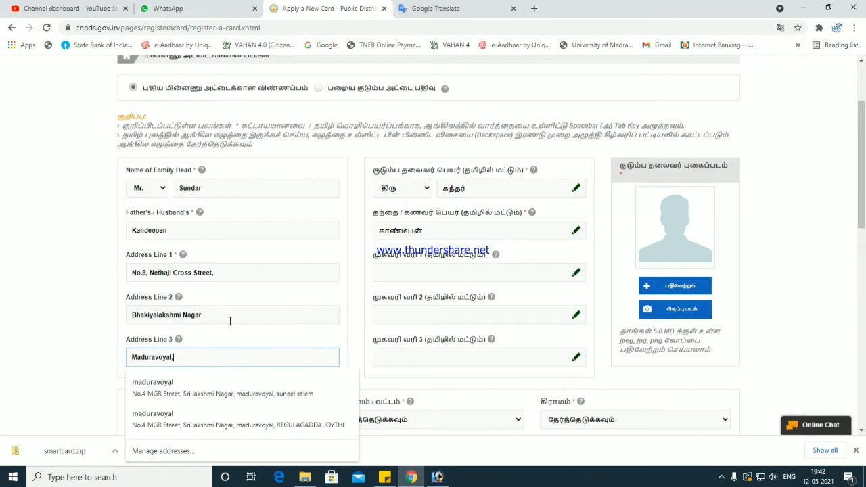
key("Tab")
key("Tab")
key("Tab")
key("Tab")
key("Tab")
key("Tab")
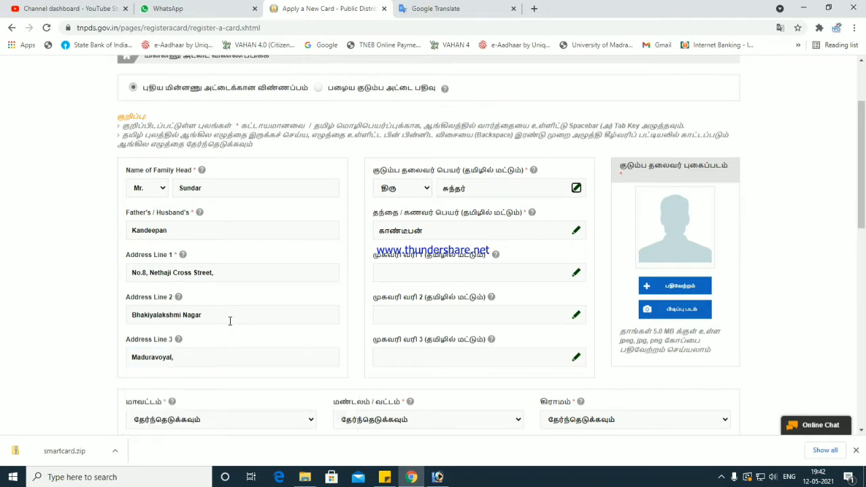
left_click(433, 17)
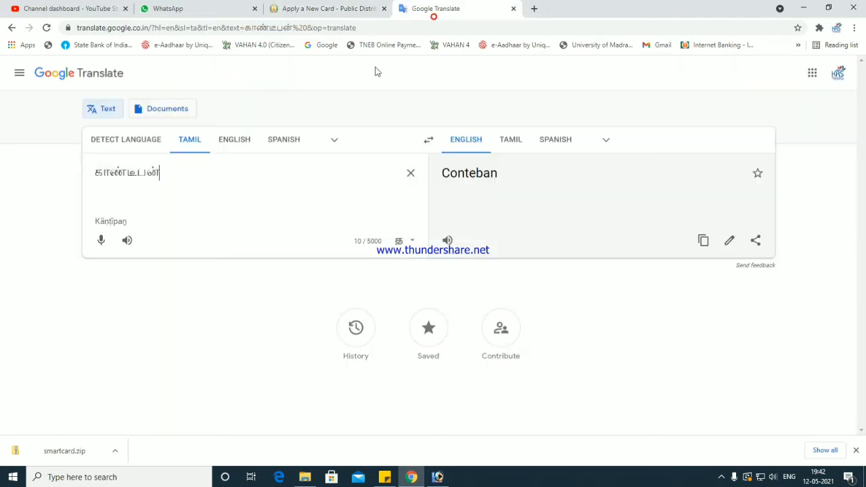
- Clear Google Translate and write the house number and street name in Tamil script
key("ctrl+a")
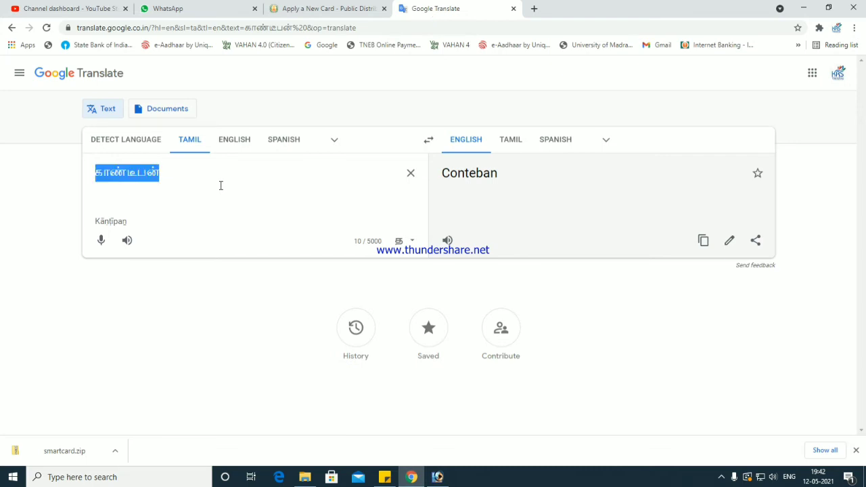
type("no")
key("ctrl+a")
type("en")
key("space")
key("BackSpace")
key("BackSpace")
key("BackSpace")
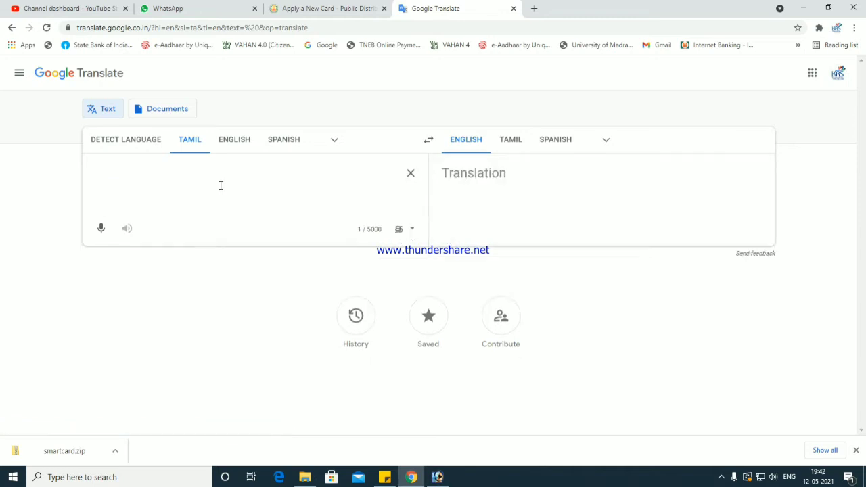
key("Down")
key("Down")
key("space")
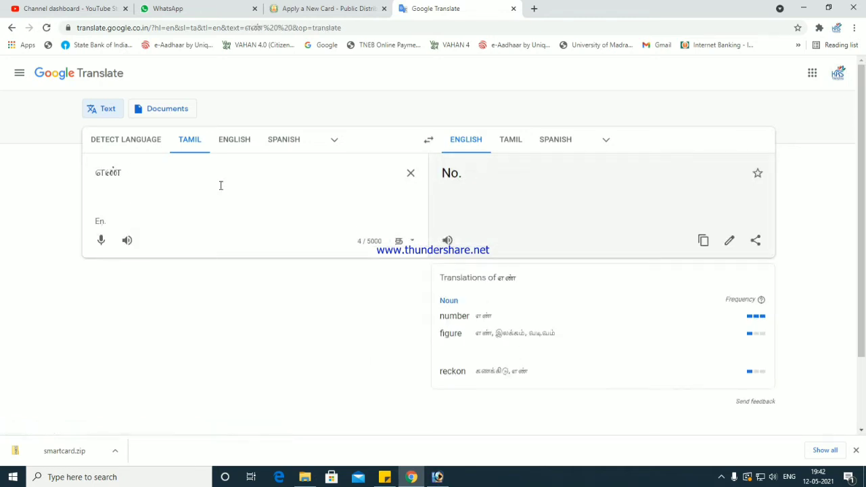
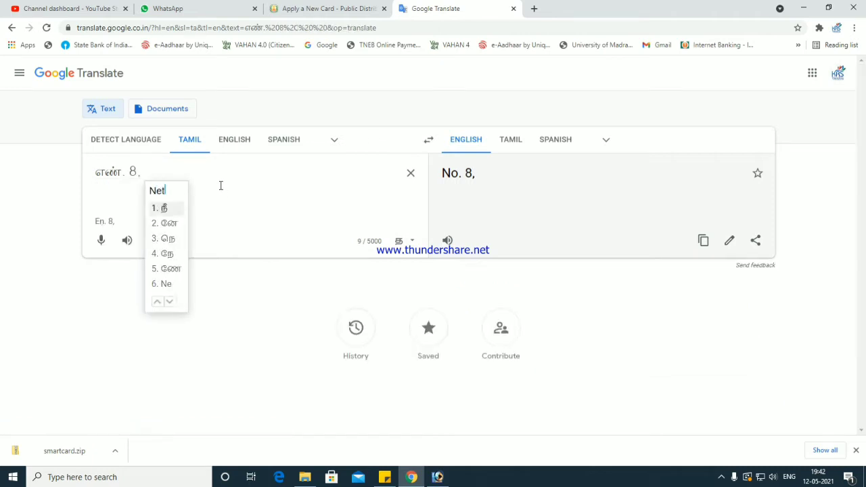
key("space")
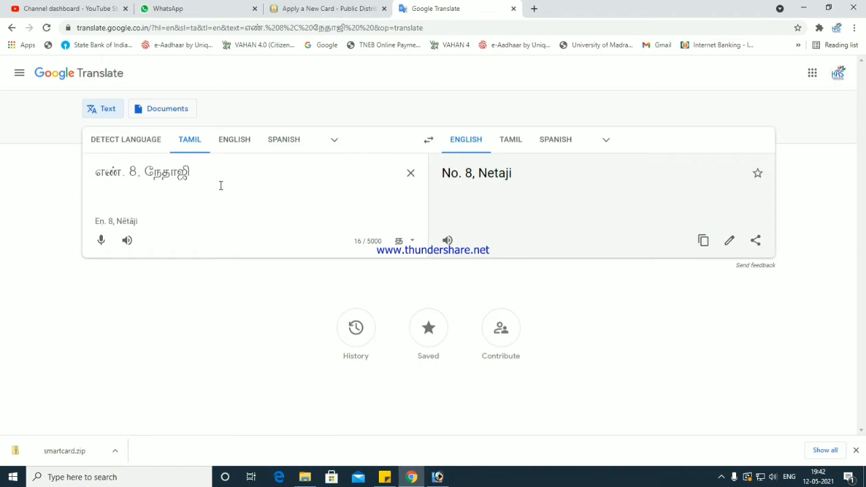
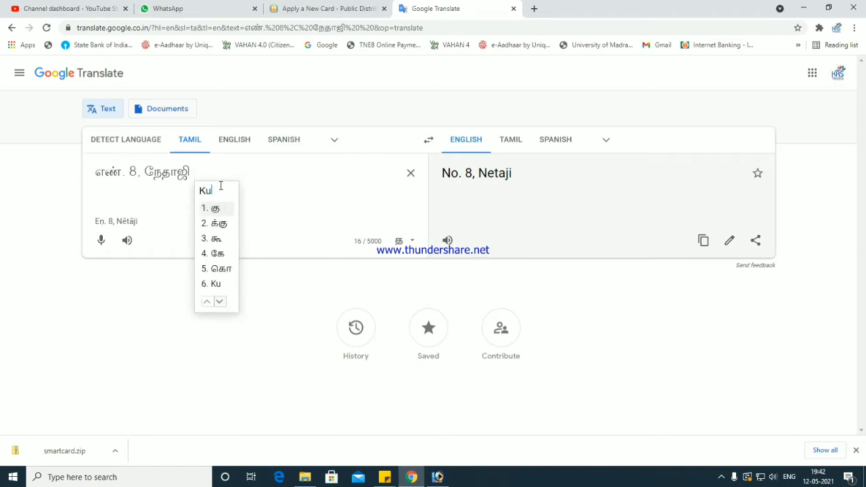
- Add the cross street, area and locality (மதுரவாயல்) in Tamil, then select the whole address
key("space")
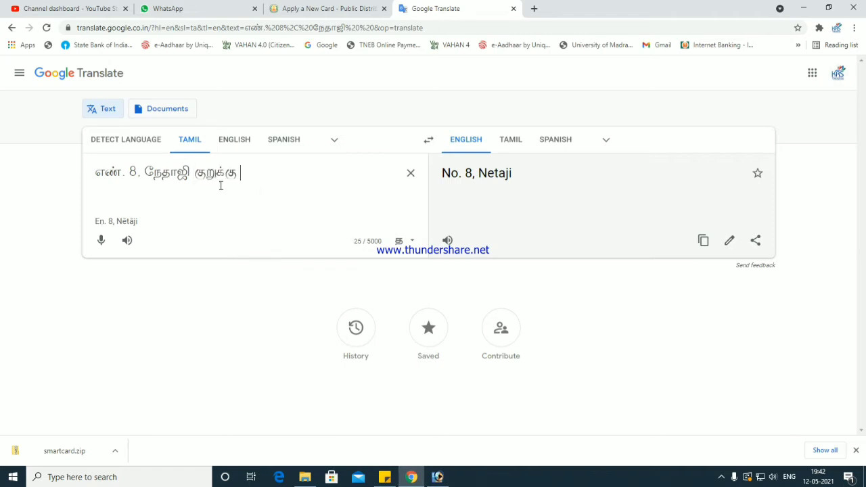
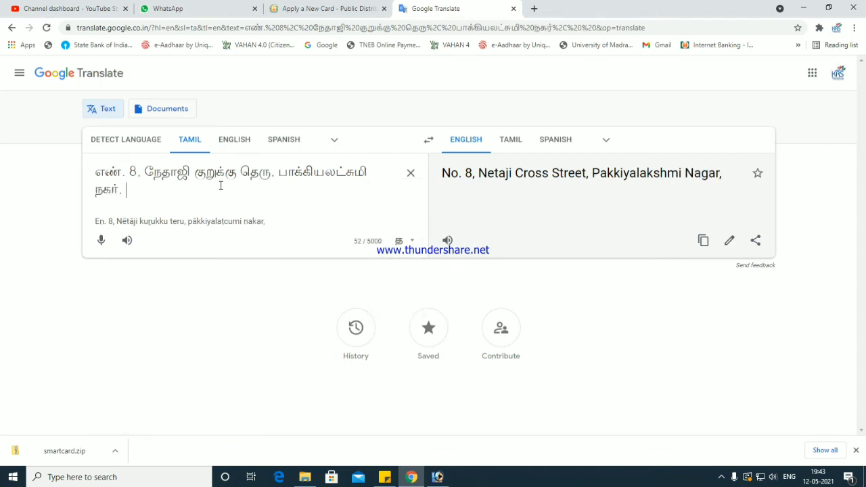
type("maduravoyal,")
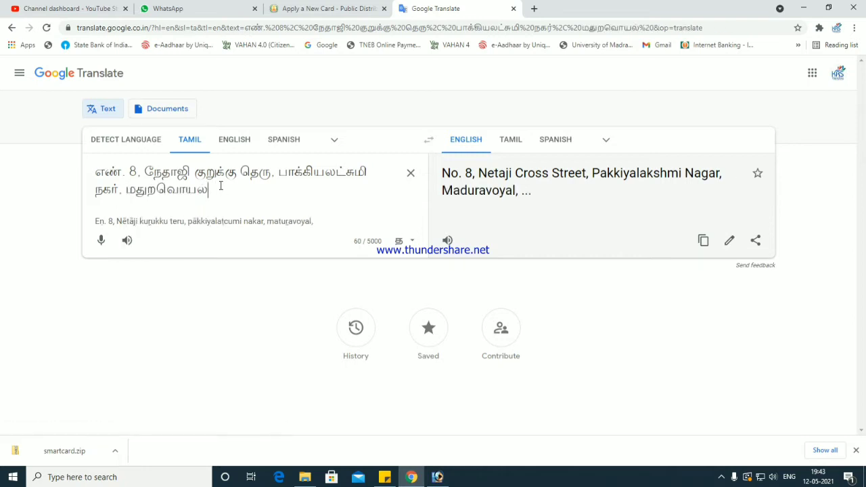
key("BackSpace")
key("BackSpace")
key("BackSpace")
key("BackSpace")
key("BackSpace")
key("BackSpace")
key("BackSpace")
key("BackSpace")
key("BackSpace")
key("BackSpace")
key("BackSpace")
type("mathurr")
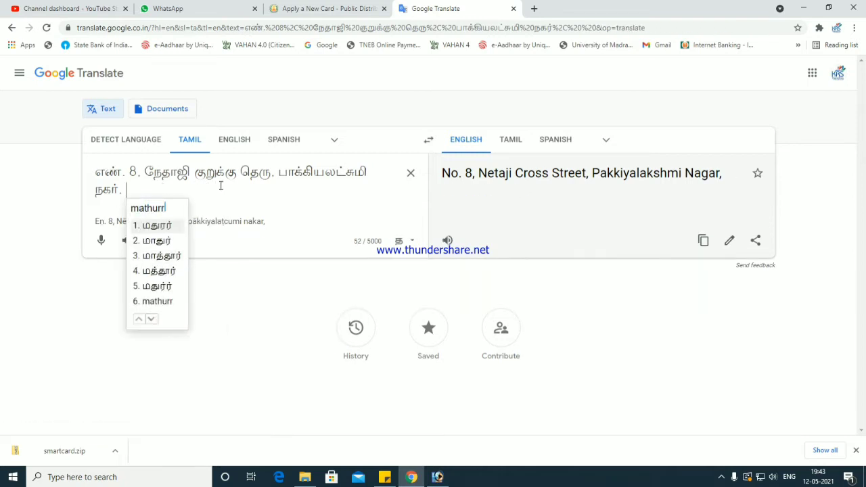
key("BackSpace")
type("aavoy")
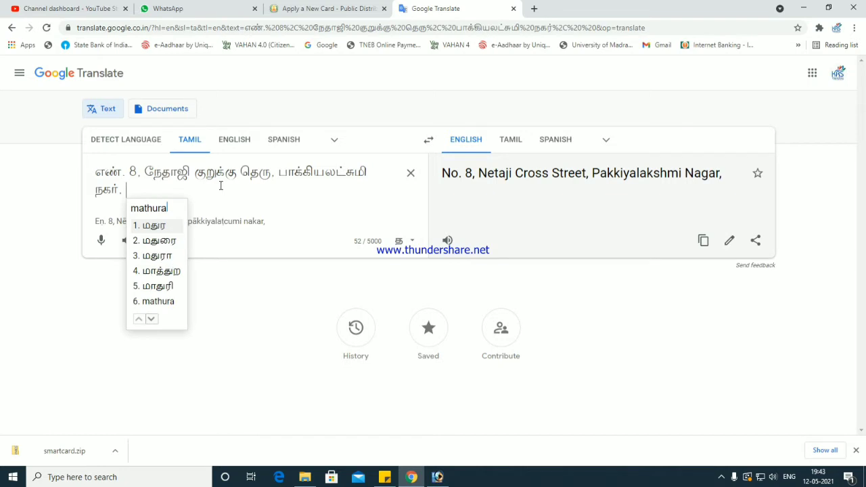
type("al")
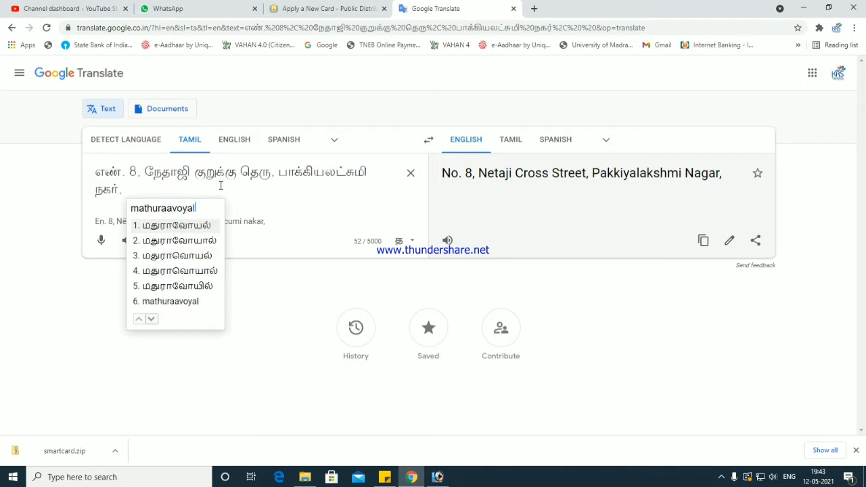
key("BackSpace")
key("BackSpace")
key("BackSpace")
key("BackSpace")
type("ayal")
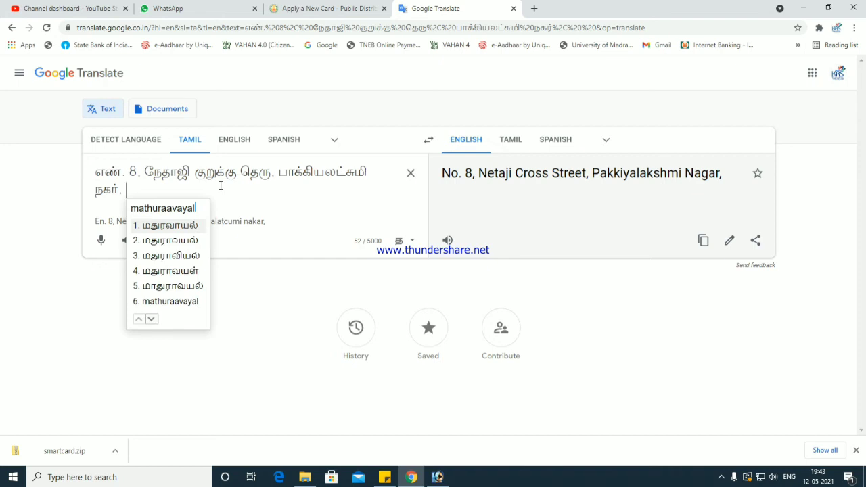
key("space")
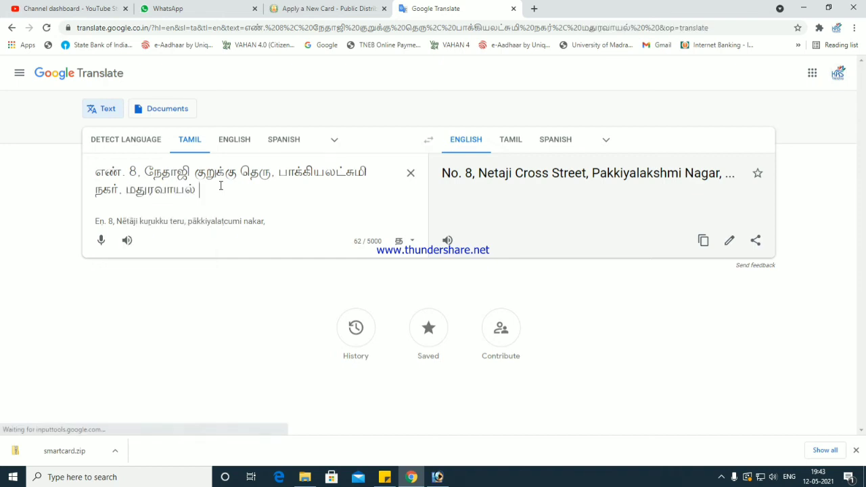
key("ctrl+a")
key("ctrl+c")
left_click(338, 6)
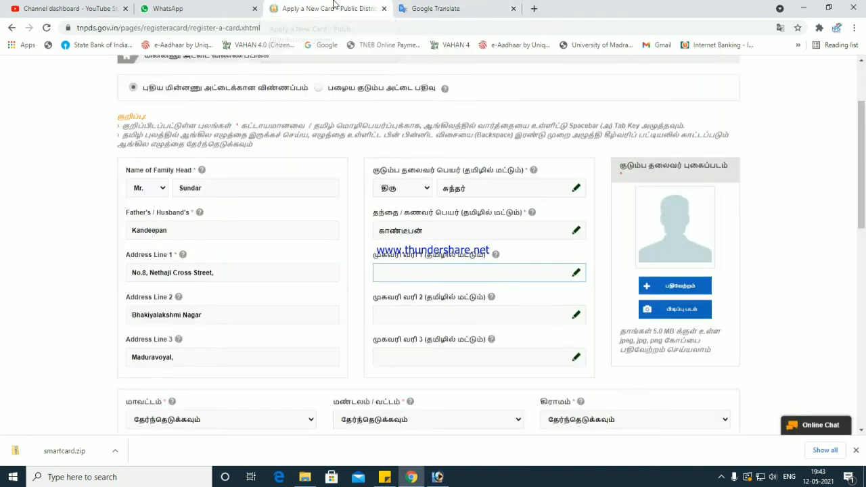
- Paste the Tamil address and split it across Tamil Address Lines 1, 2 and 3
key("ctrl+v")
left_click_drag(456, 272, 506, 316)
key("ctrl+x")
left_click(441, 315)
key("ctrl+v")
key("ctrl+x")
left_click(435, 356)
key("ctrl+v")
- Add Chennai to English Address Line 3 and ', சென்னை' to the Tamil third line
left_click(256, 362)
type("Chennai")
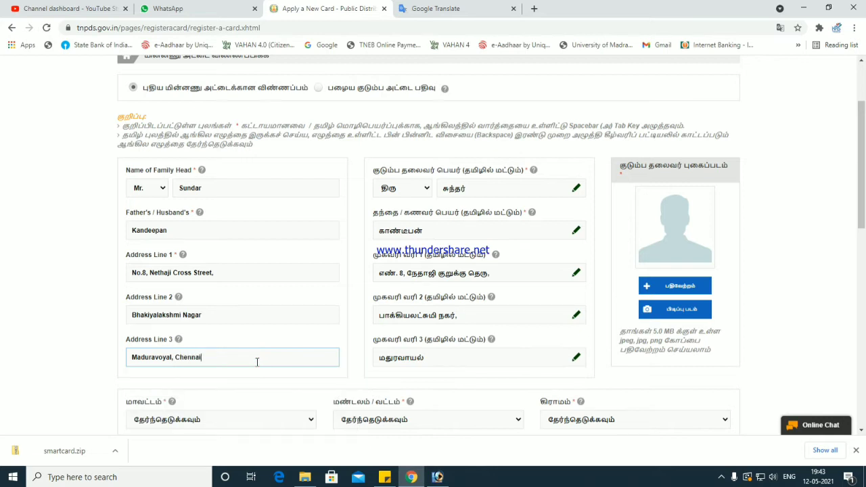
left_click(439, 8)
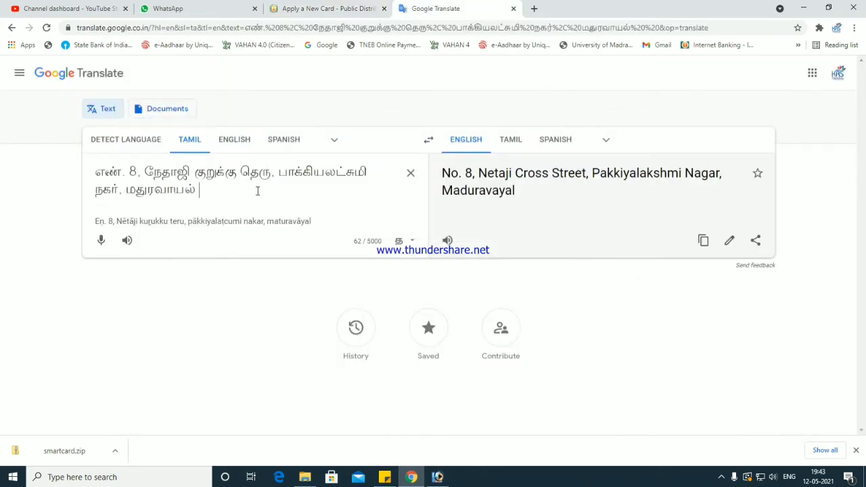
key("ctrl+a")
type("chennai")
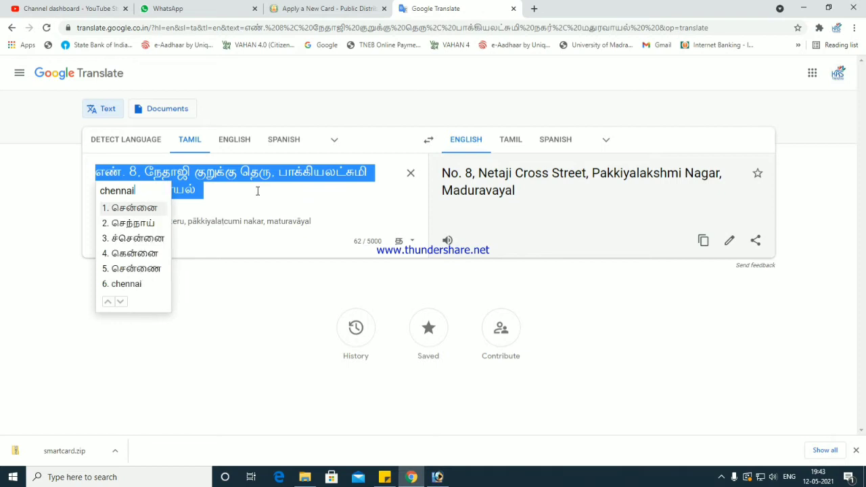
key("space")
key("ctrl+a")
left_click(327, 9)
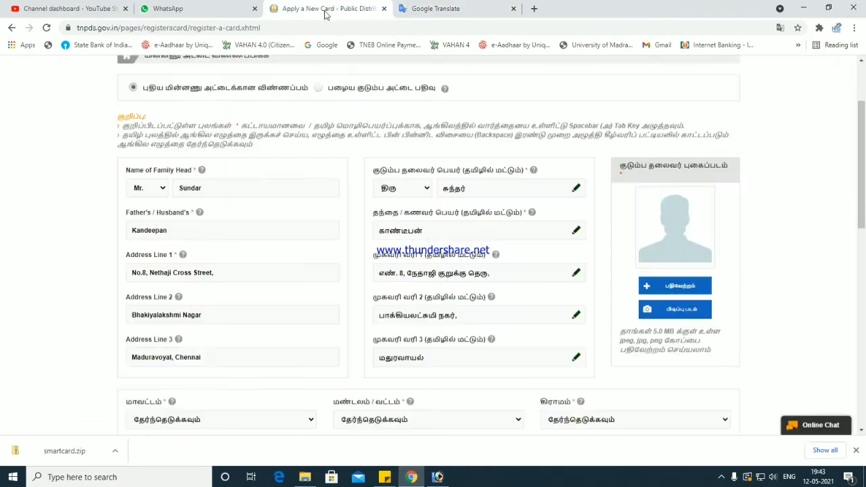
left_click(449, 358)
type(",")
key("ctrl+v")
scroll(693, 289, "down", 1)
- Upload the 'photo' file from new scans as the family head's photo
left_click(679, 232)
left_click(391, 87)
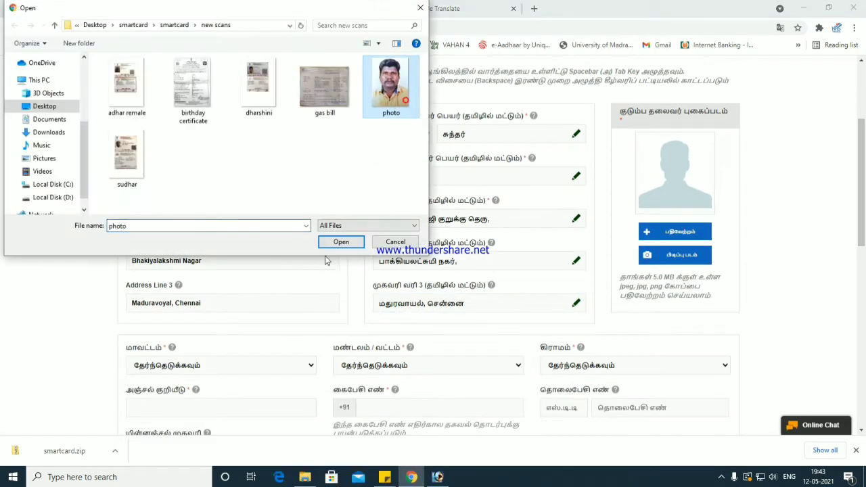
left_click(333, 244)
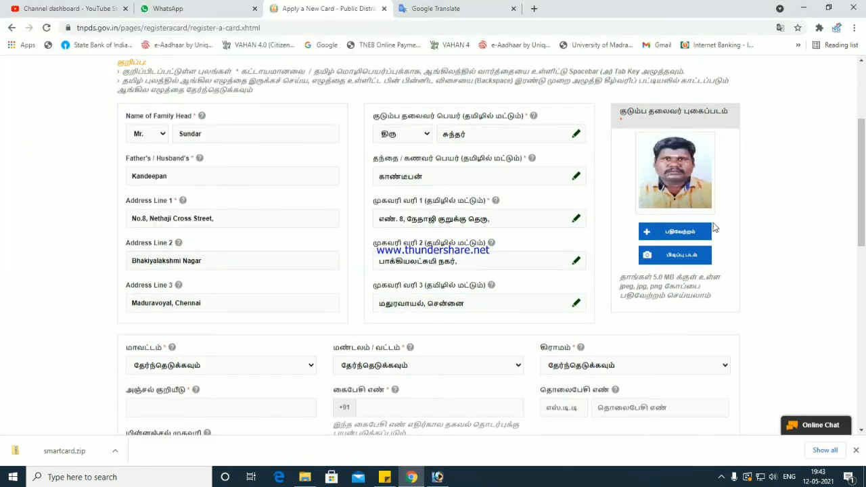
- Select South Chennai as the district
scroll(303, 203, "down", 3)
left_click(285, 205)
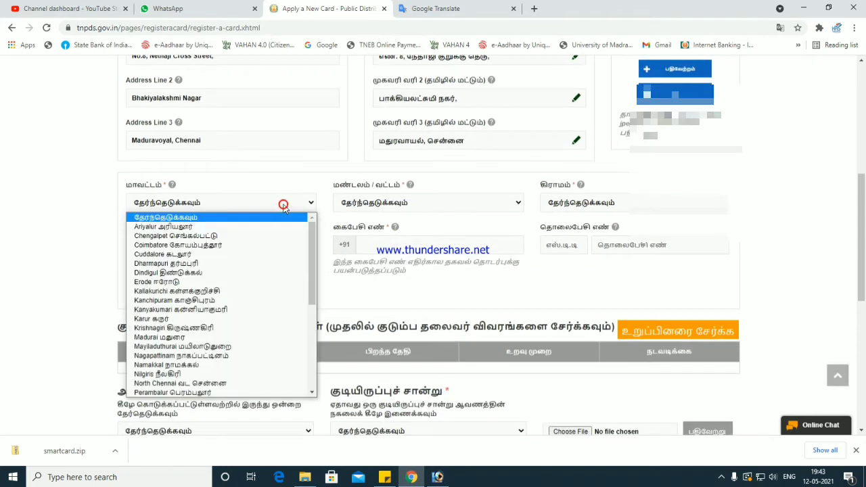
scroll(241, 343, "down", 3)
scroll(241, 343, "up", 4)
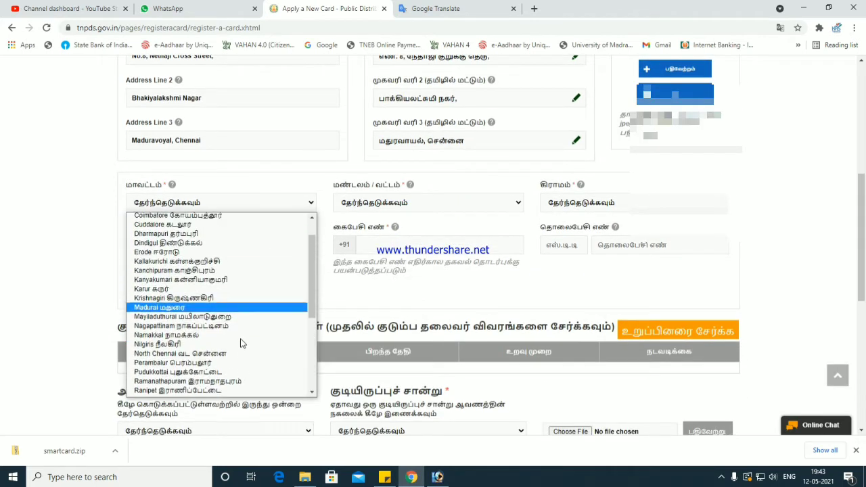
scroll(240, 343, "down", 1)
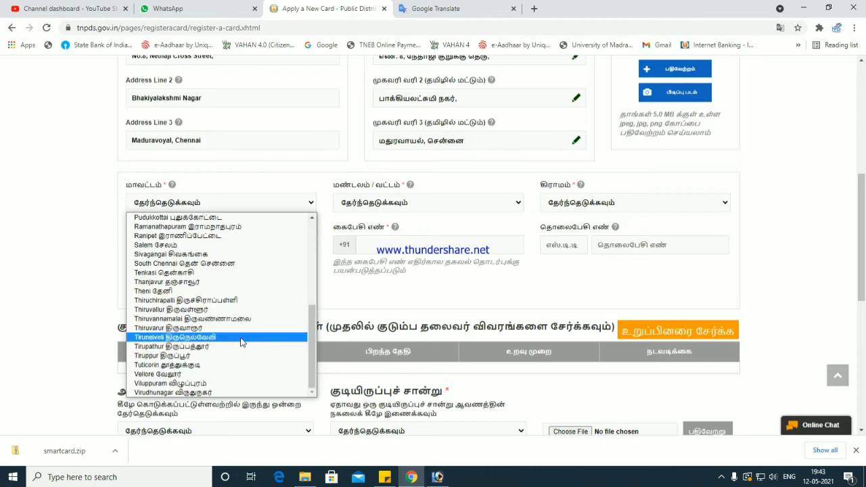
scroll(238, 345, "up", 4)
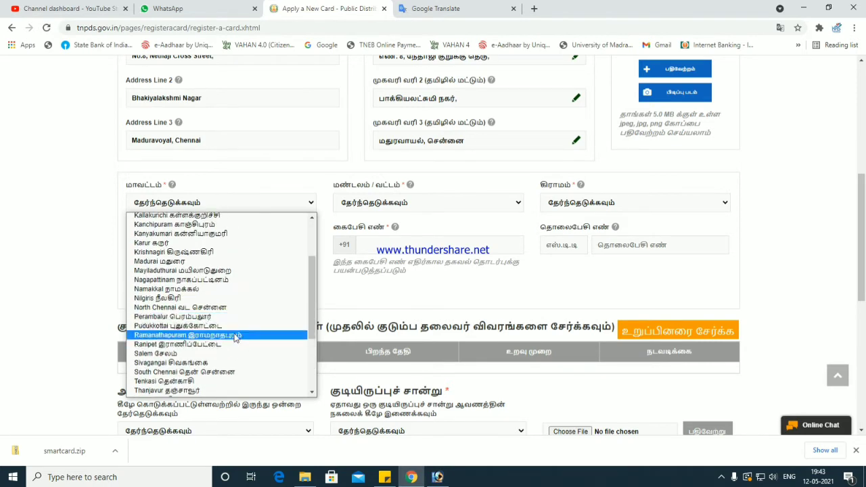
scroll(235, 323, "down", 4)
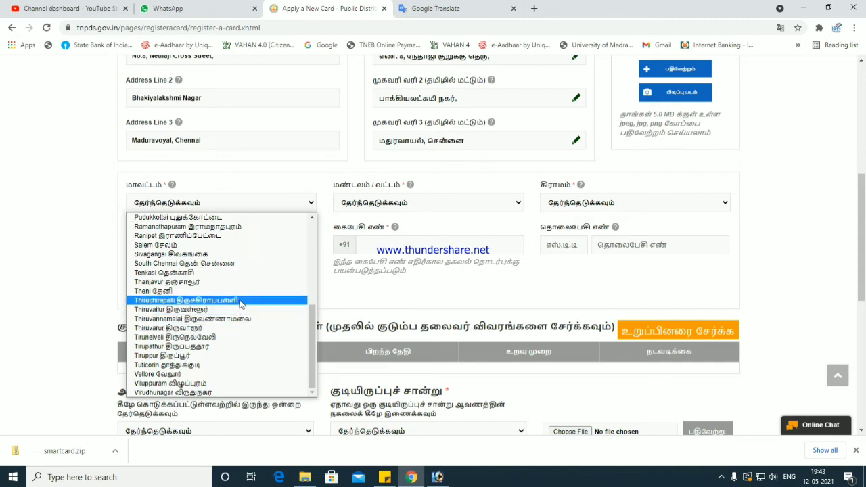
left_click(241, 263)
- Choose Maduravoyal as both taluk and village, and enter the area's PIN code
left_click(371, 208)
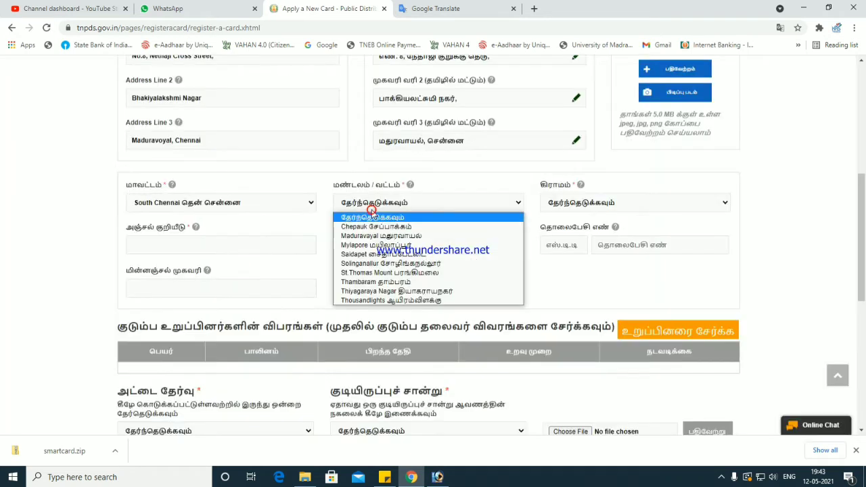
left_click(381, 236)
left_click(583, 202)
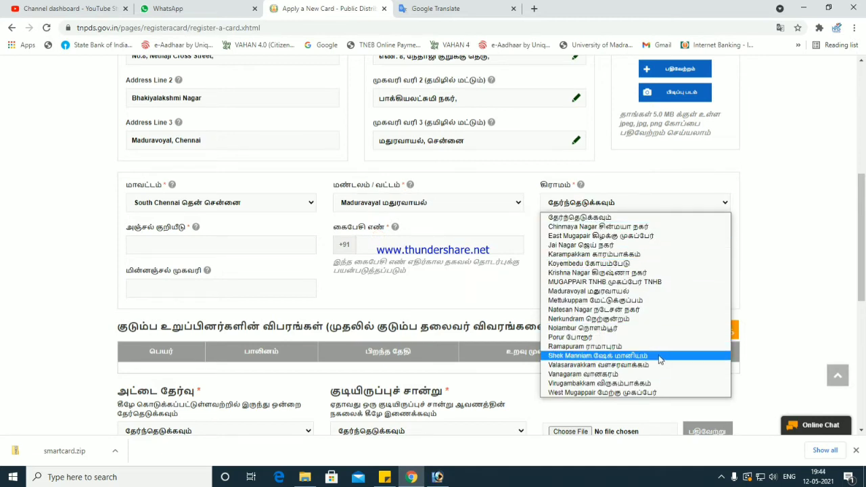
left_click(640, 291)
left_click(218, 247)
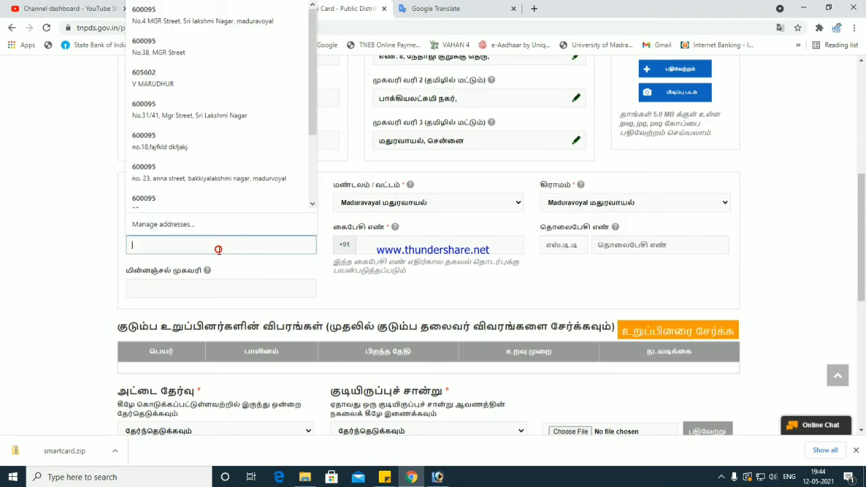
type("600095")
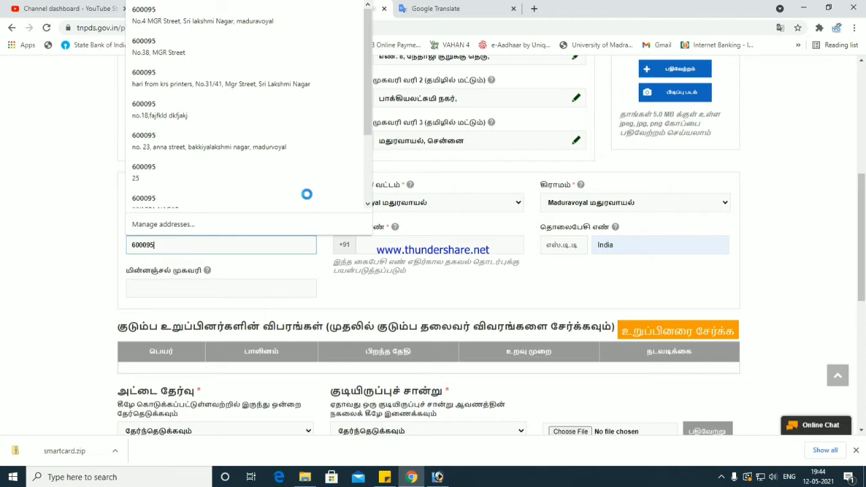
key("Tab")
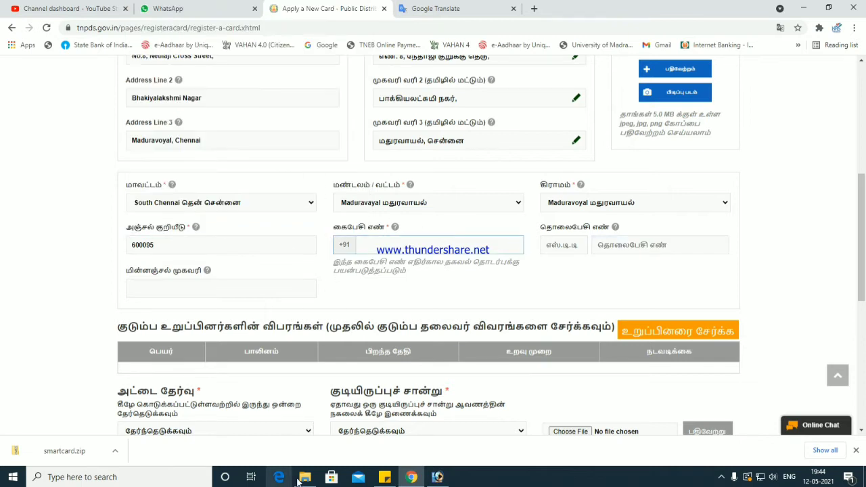
- Open the desktop smartcard folder and select the subfolder named with the applicant's phone number
left_click(304, 476)
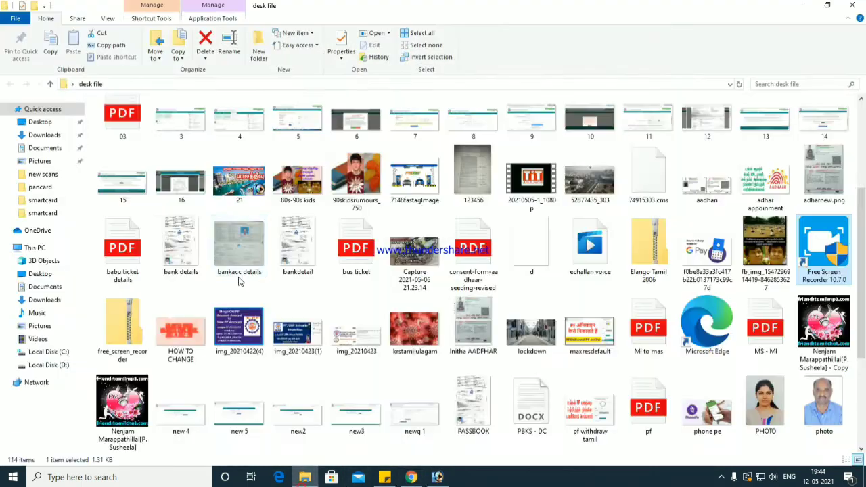
left_click(852, 4)
key("super+d")
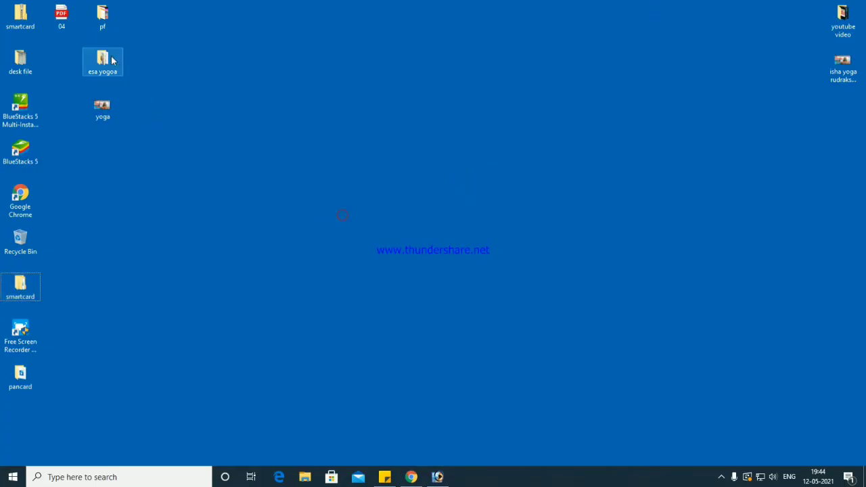
double_click(20, 284)
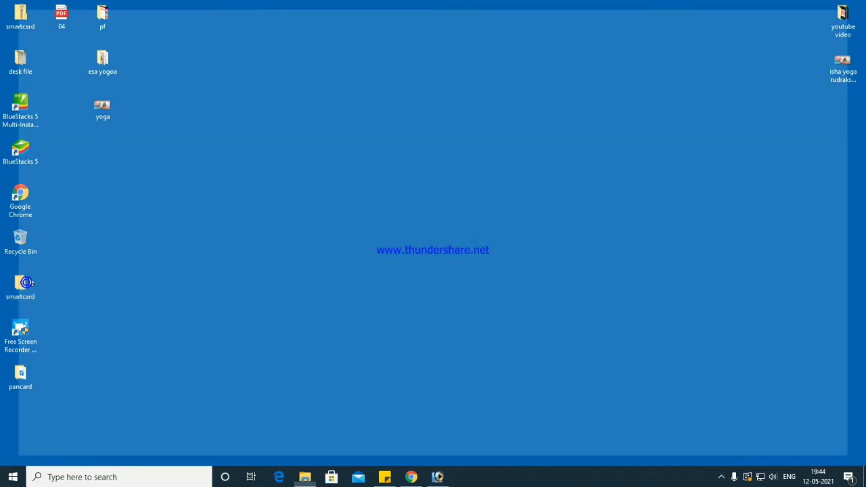
double_click(138, 135)
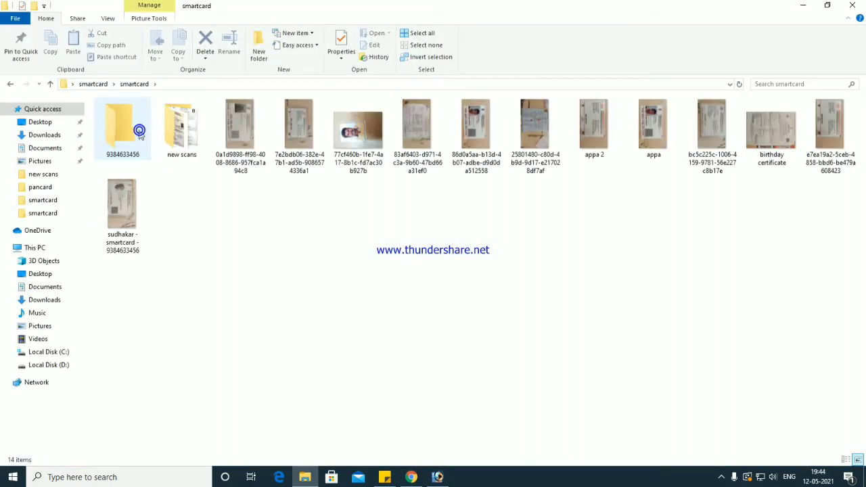
left_click(133, 139)
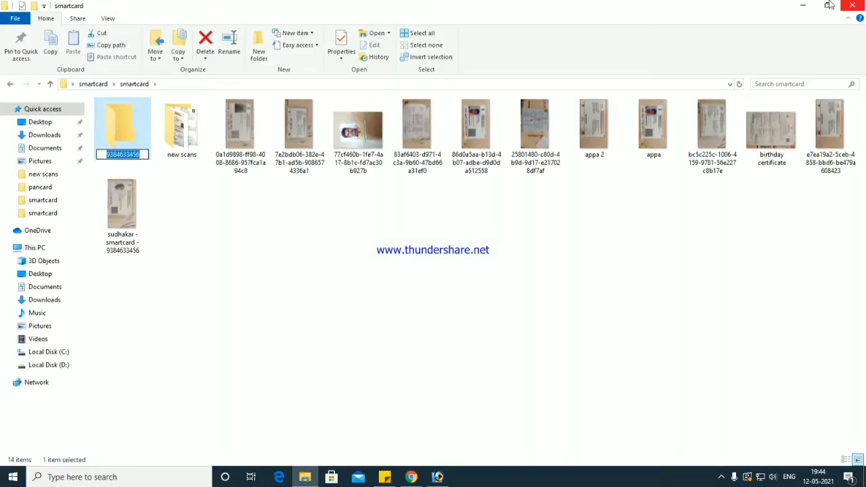
left_click(802, 5)
left_click(411, 477)
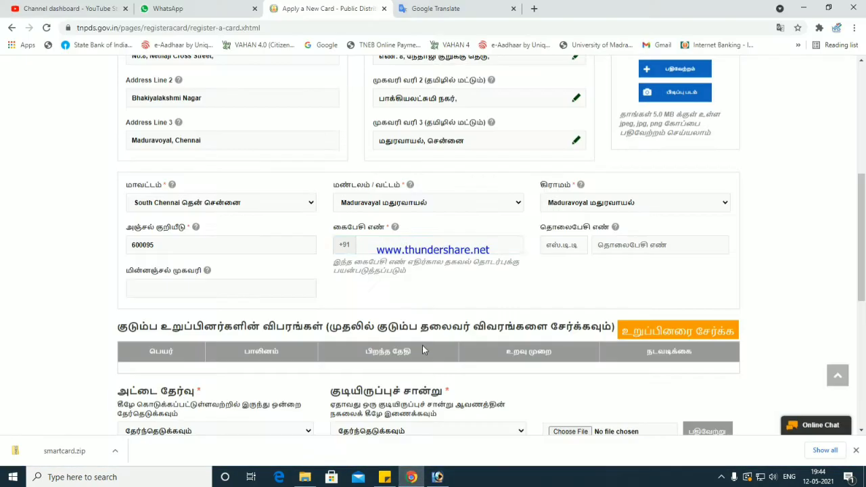
- Write the applicant's mobile number into a Sticky Note, then bring back the smartcard folder window
left_click(414, 243)
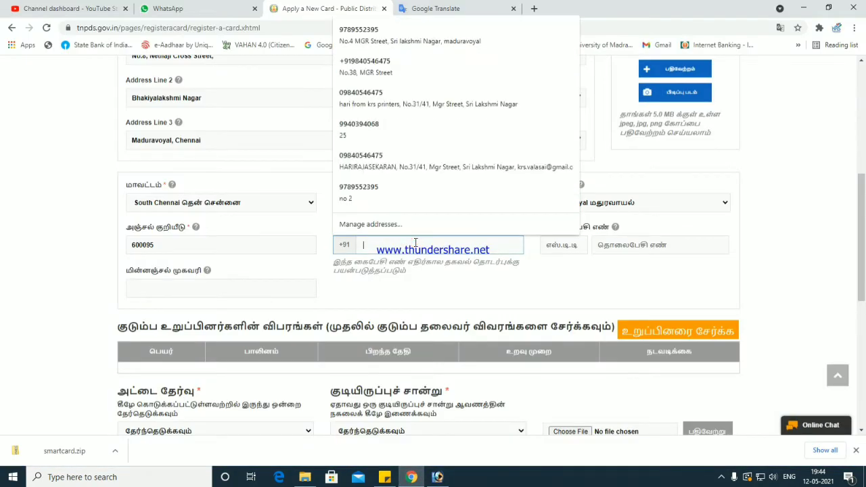
left_click(384, 477)
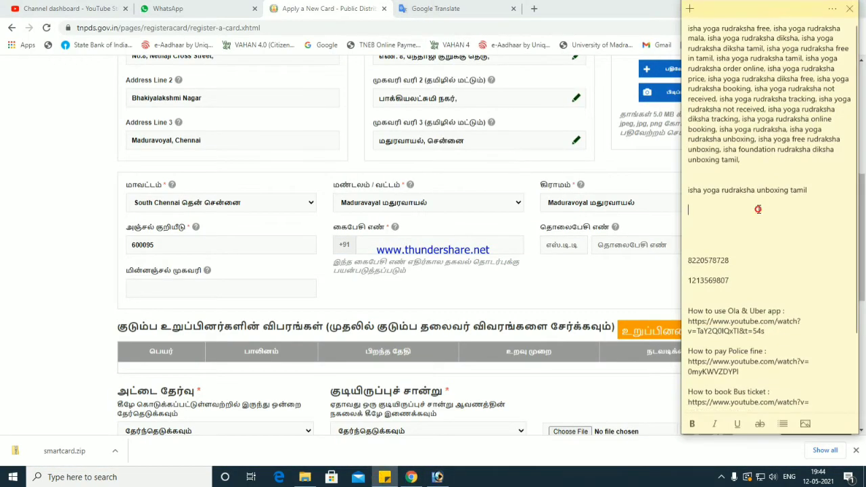
key("ctrl+v")
left_click(306, 475)
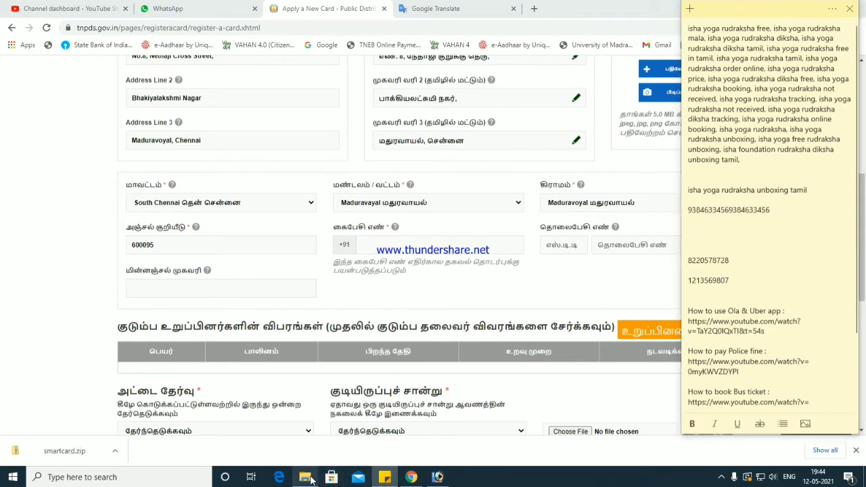
left_click(384, 477)
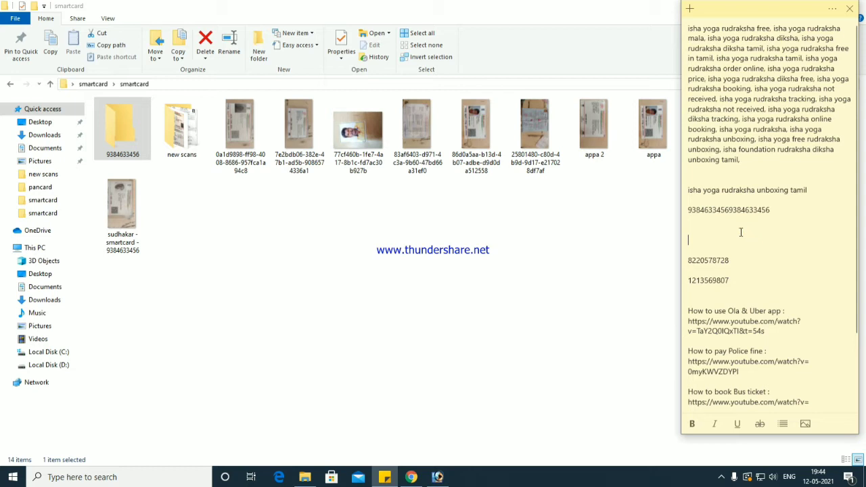
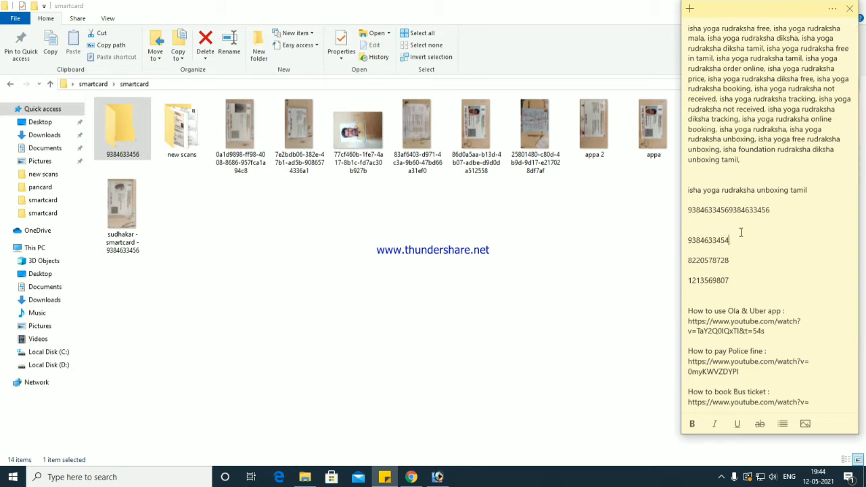
left_click(583, 230)
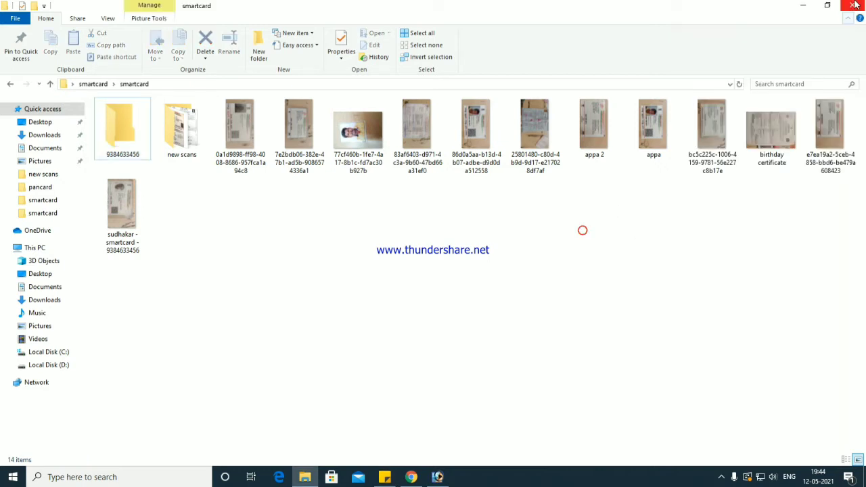
left_click(811, 5)
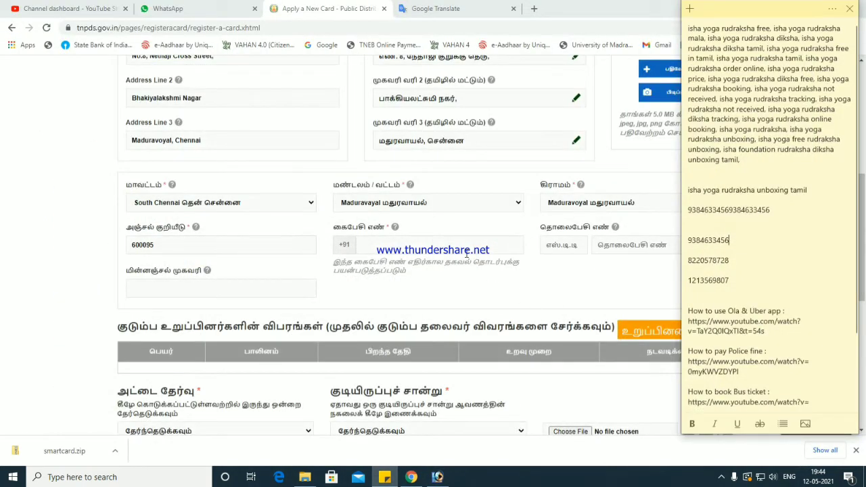
- Type the applicant's mobile number from the sticky note into the form's mobile field and dismiss the email suggestions
left_click(467, 253)
type("93846")
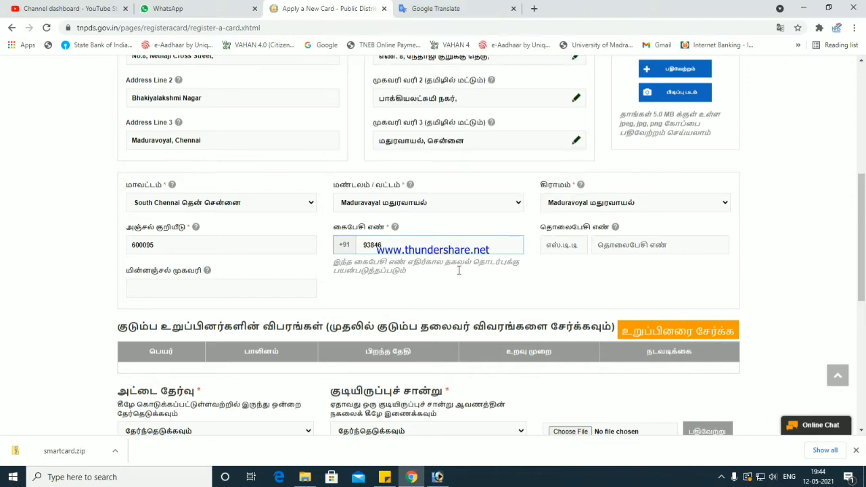
left_click(389, 477)
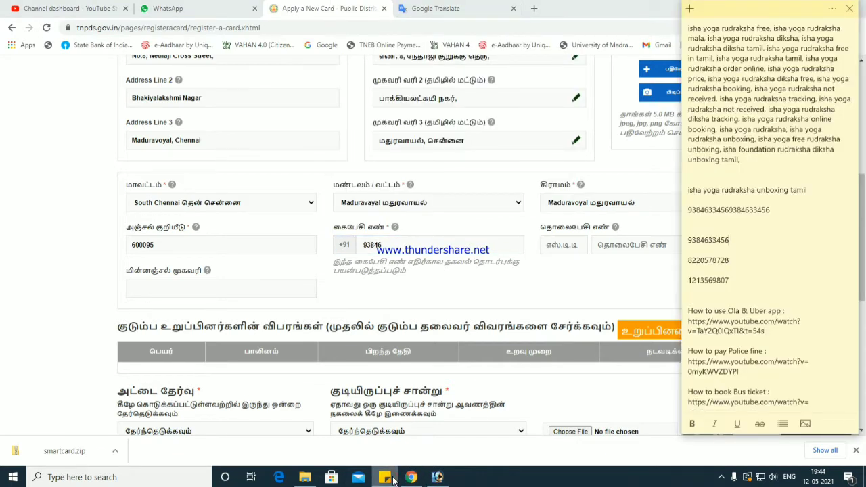
left_click(388, 477)
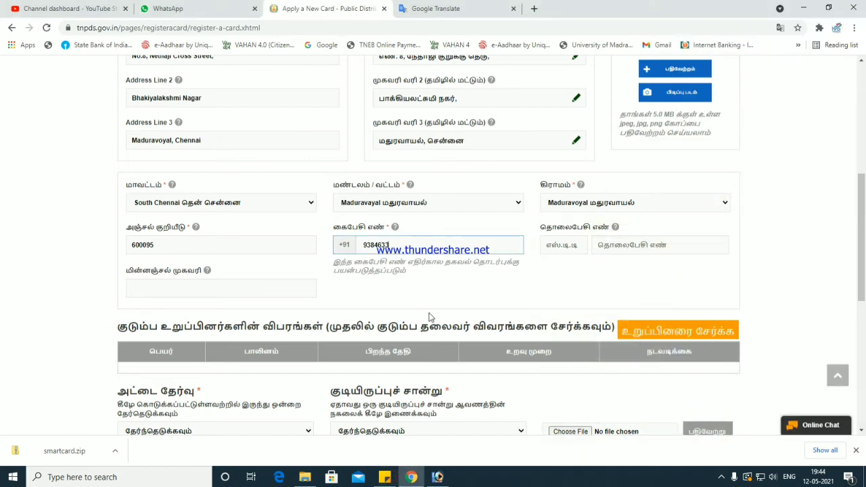
key("Tab")
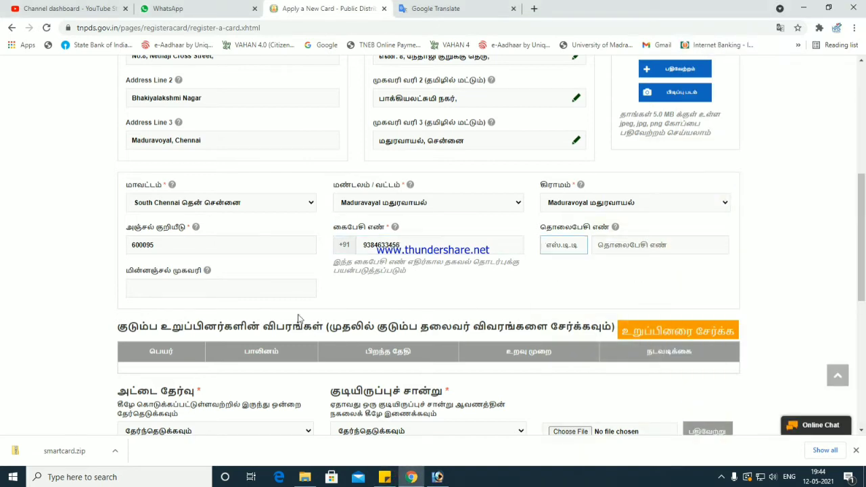
left_click(297, 292)
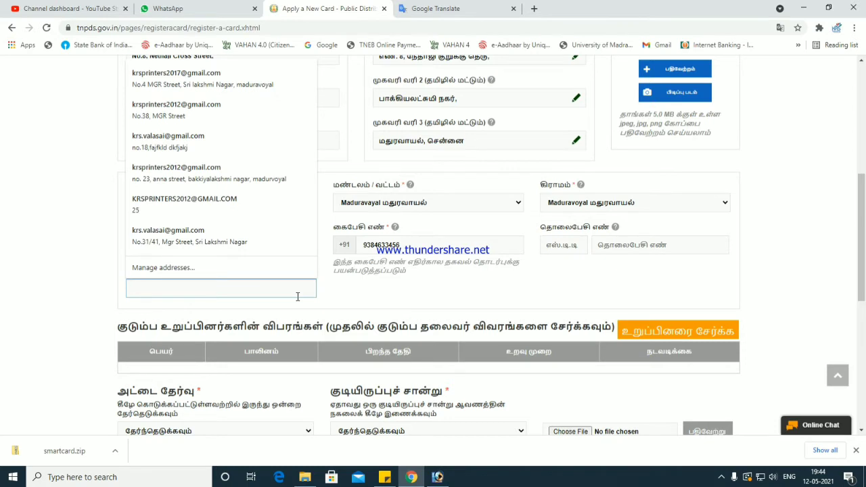
left_click(395, 313)
scroll(286, 282, "down", 1)
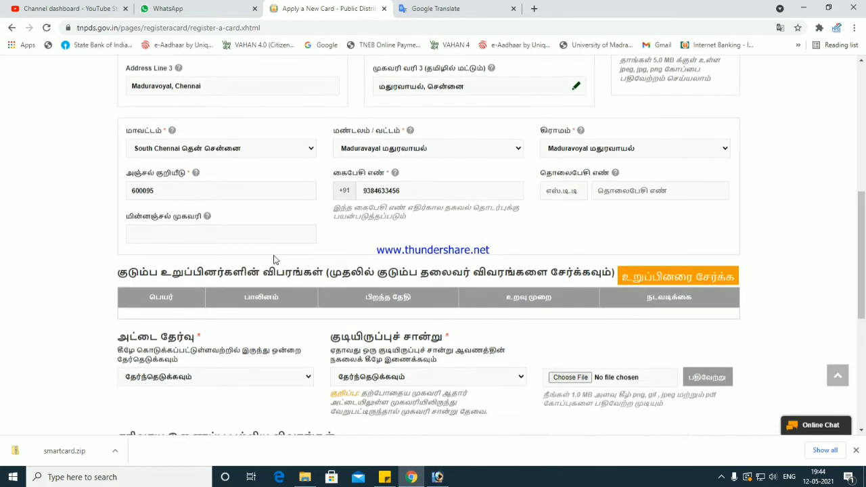
- Set the smart card type to Rice Card
scroll(350, 241, "down", 2)
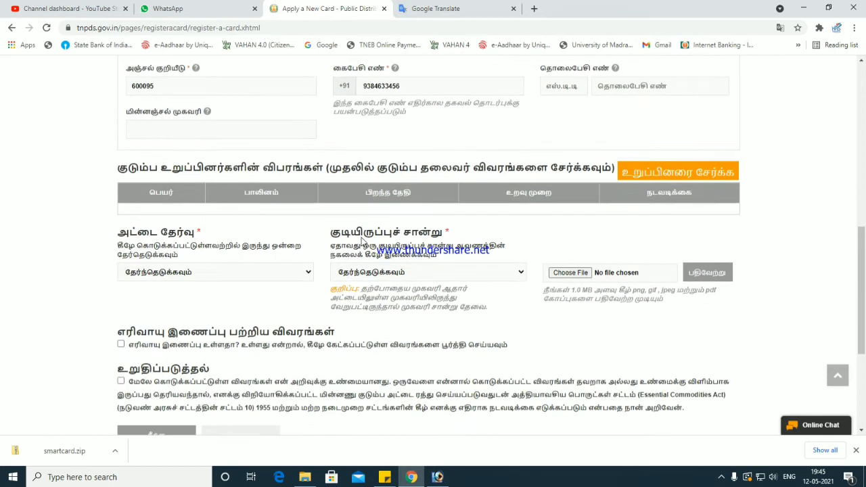
left_click(652, 166)
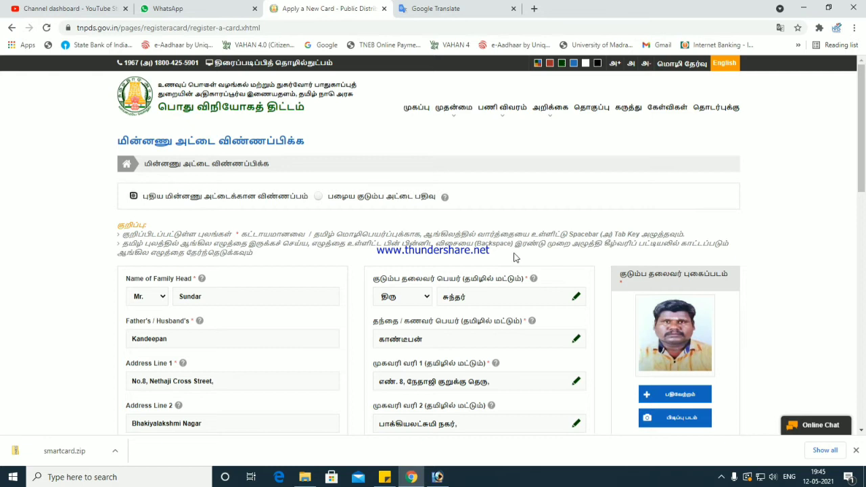
scroll(512, 257, "down", 6)
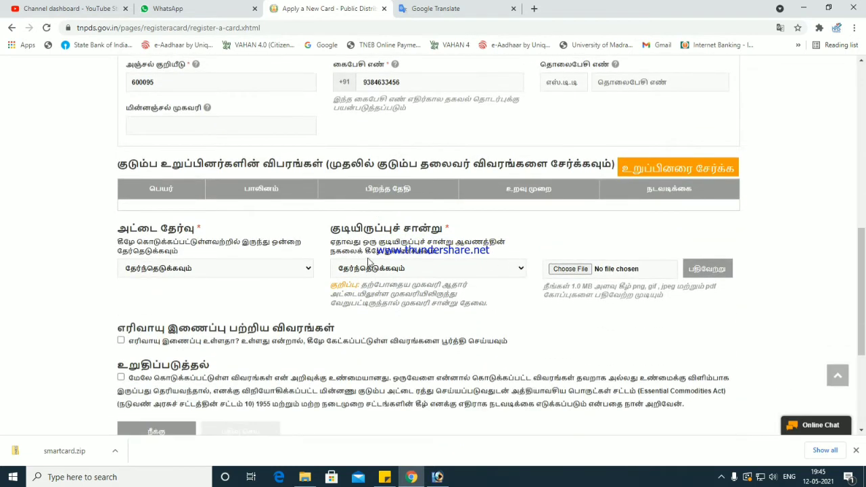
scroll(369, 261, "up", 2)
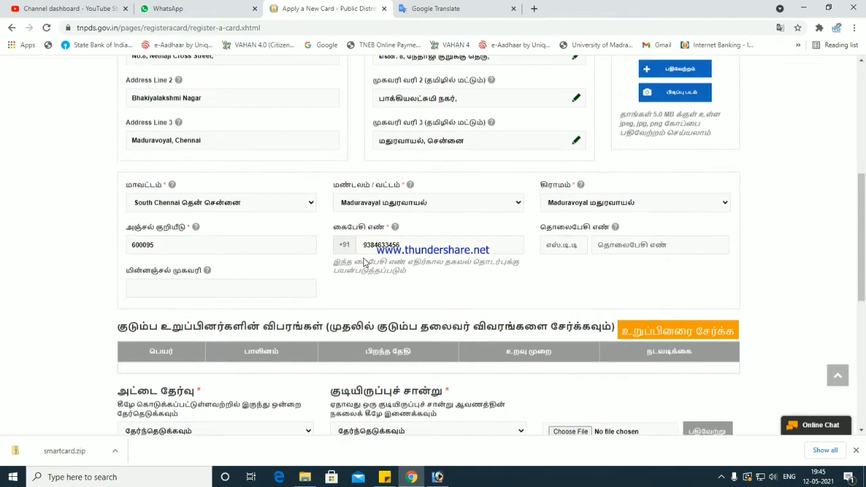
scroll(363, 260, "down", 2)
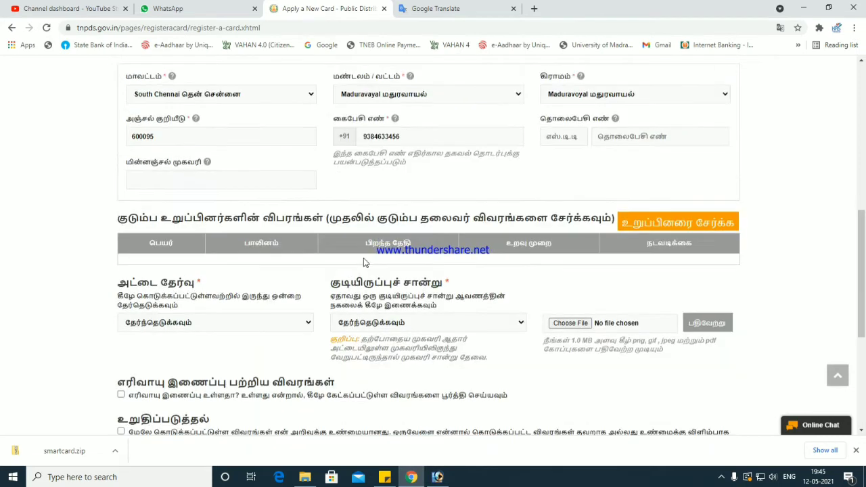
left_click(281, 269)
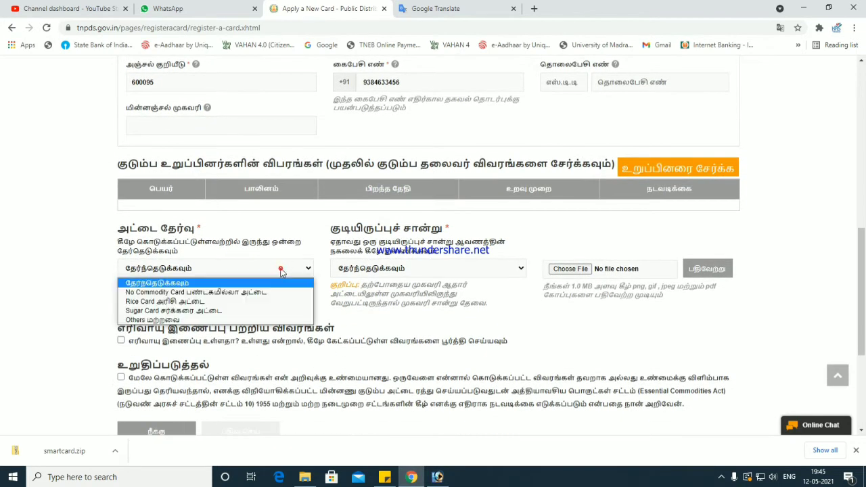
left_click(258, 302)
- Upload gas bill.jpg as the gas consumer card residence proof
left_click(358, 269)
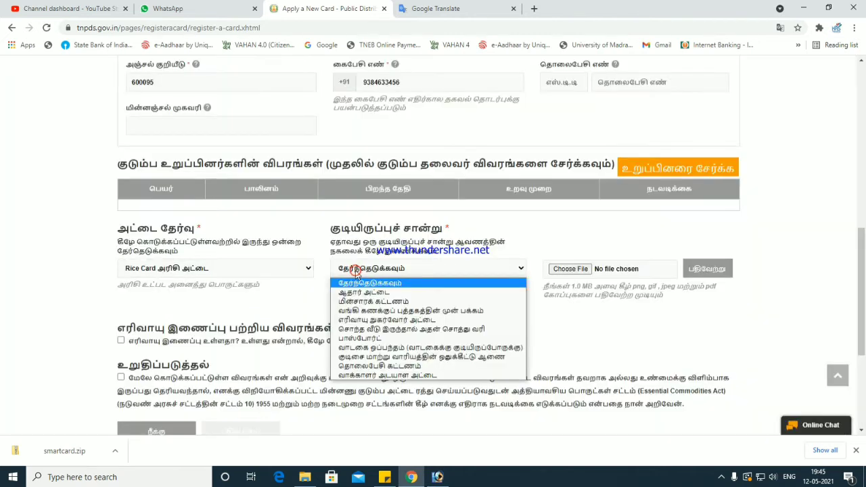
left_click(388, 321)
left_click(574, 268)
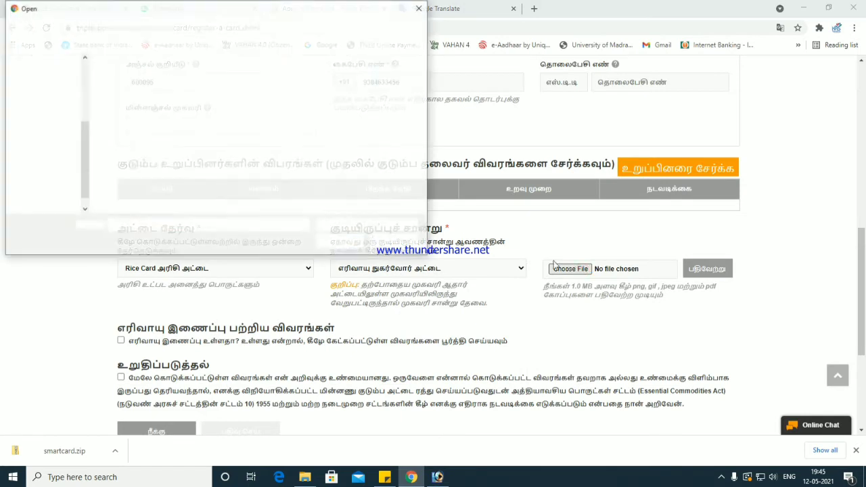
double_click(325, 87)
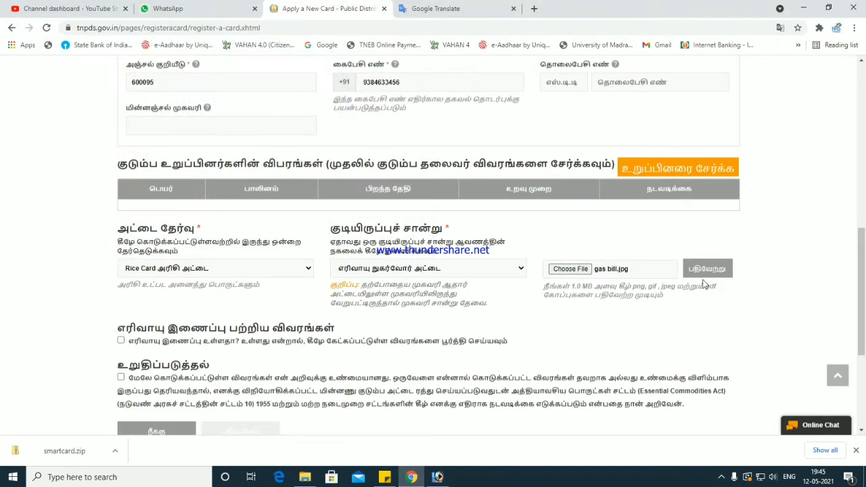
left_click(703, 273)
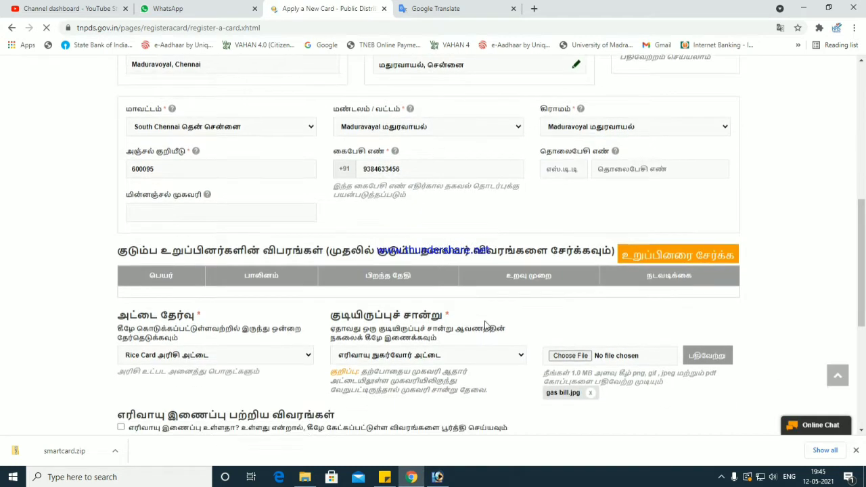
scroll(486, 332, "down", 4)
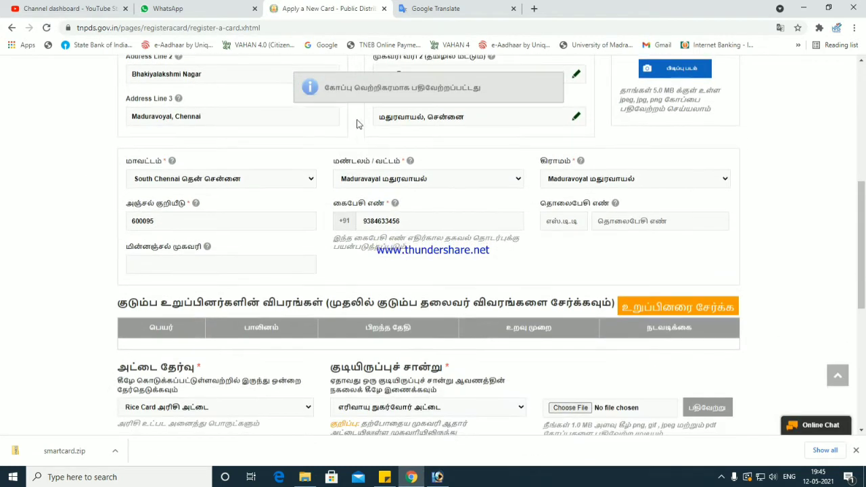
left_click_drag(341, 84, 481, 87)
scroll(464, 208, "down", 2)
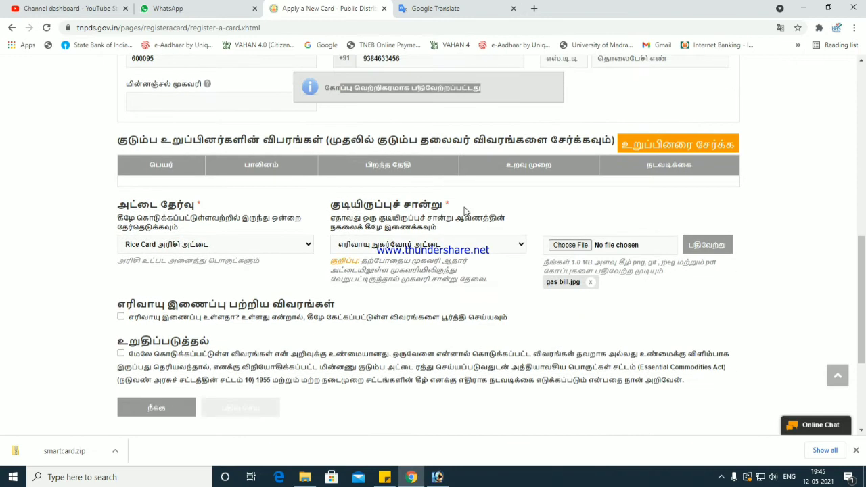
left_click(660, 147)
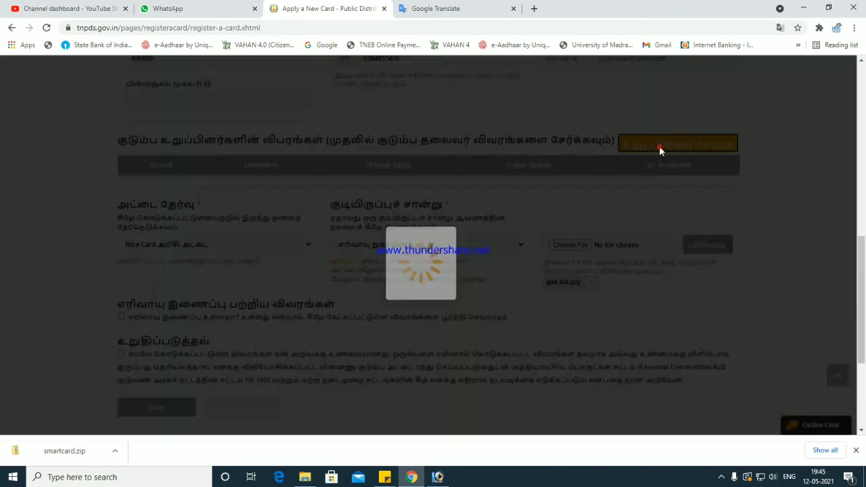
scroll(529, 277, "down", 3)
scroll(528, 276, "up", 2)
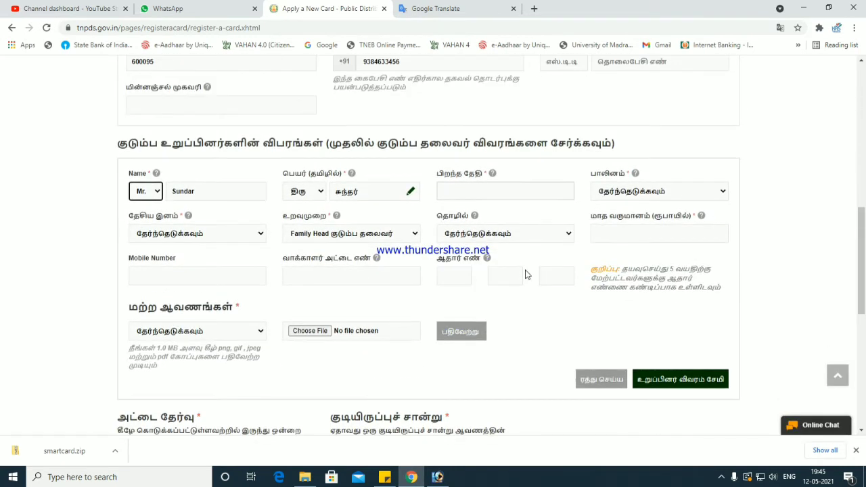
scroll(242, 206, "up", 8)
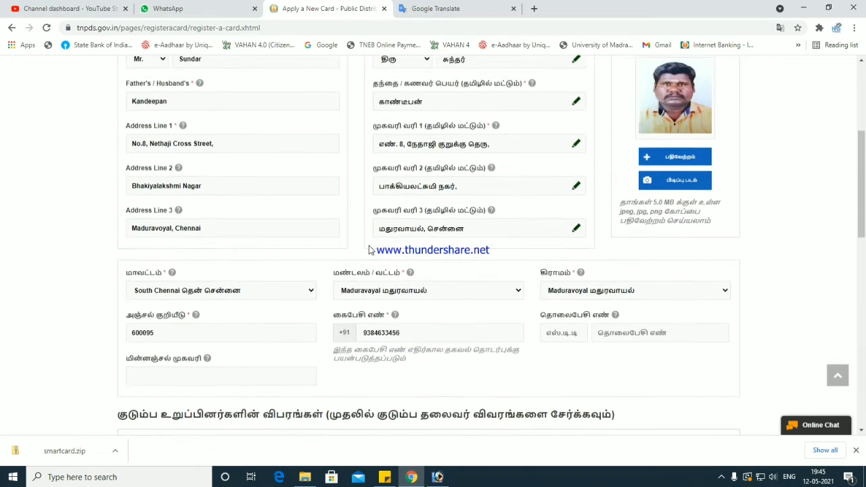
scroll(369, 251, "down", 8)
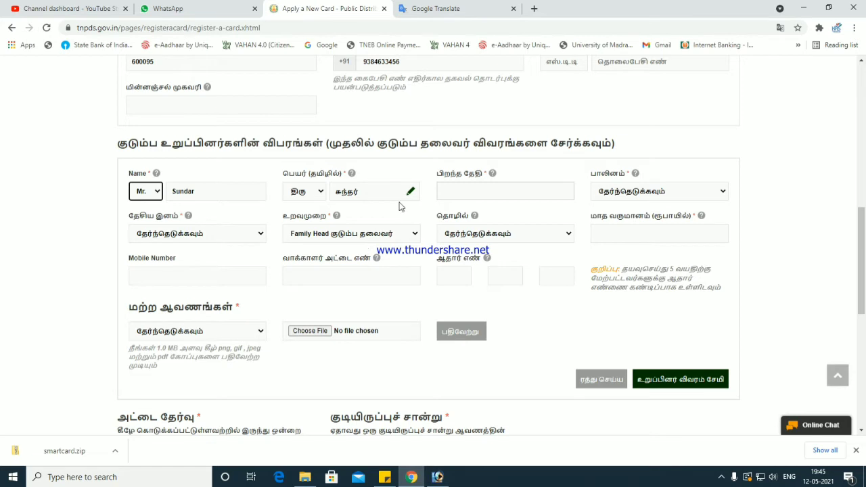
left_click(451, 192)
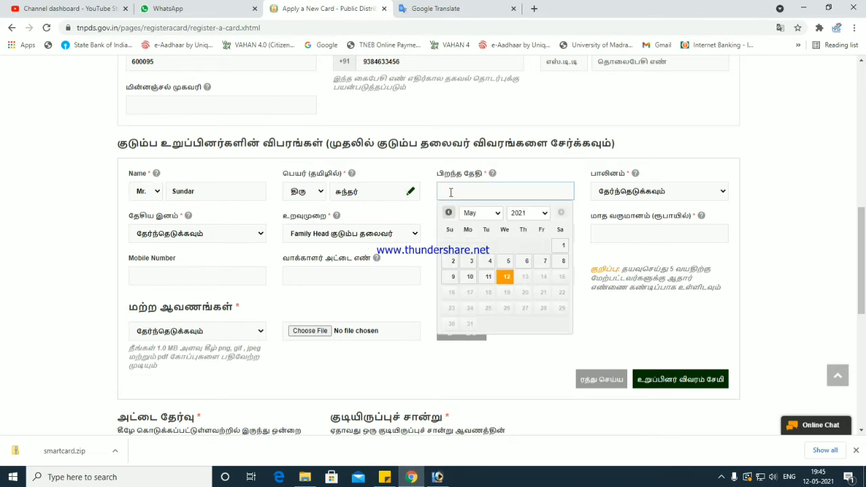
left_click(521, 215)
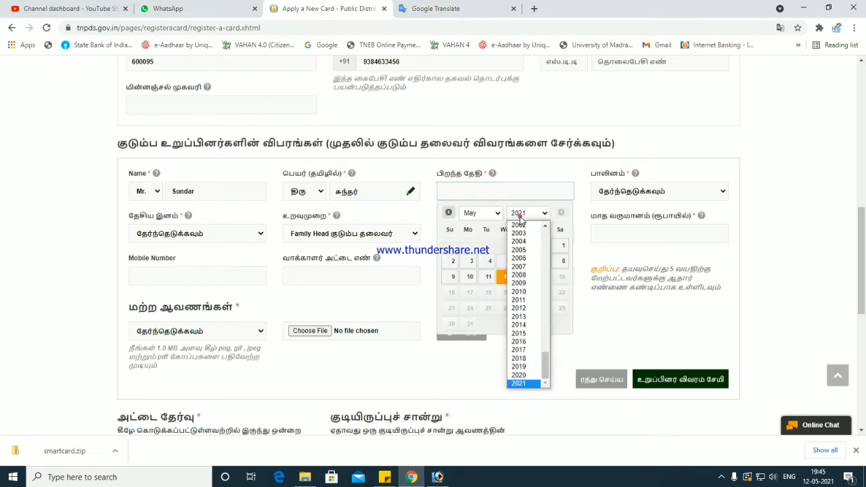
scroll(504, 298, "up", 6)
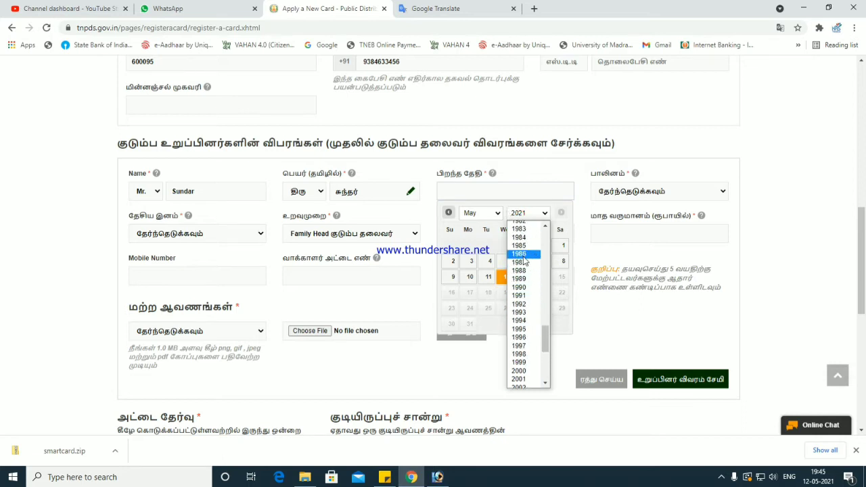
left_click(518, 253)
left_click(469, 215)
left_click(473, 253)
left_click(508, 260)
- Choose gender ஆண், nationality இந்தியன், occupation Others, and enter monthly income 10000
left_click(607, 196)
left_click(609, 217)
left_click(232, 234)
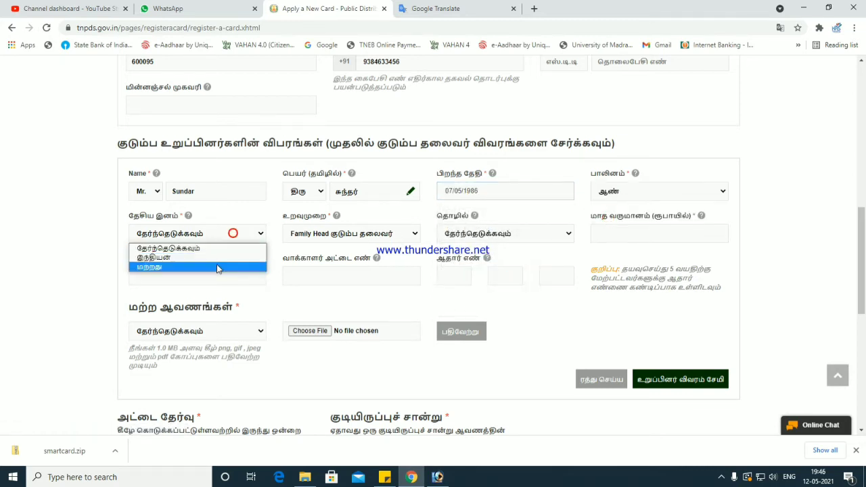
left_click(217, 257)
left_click(474, 240)
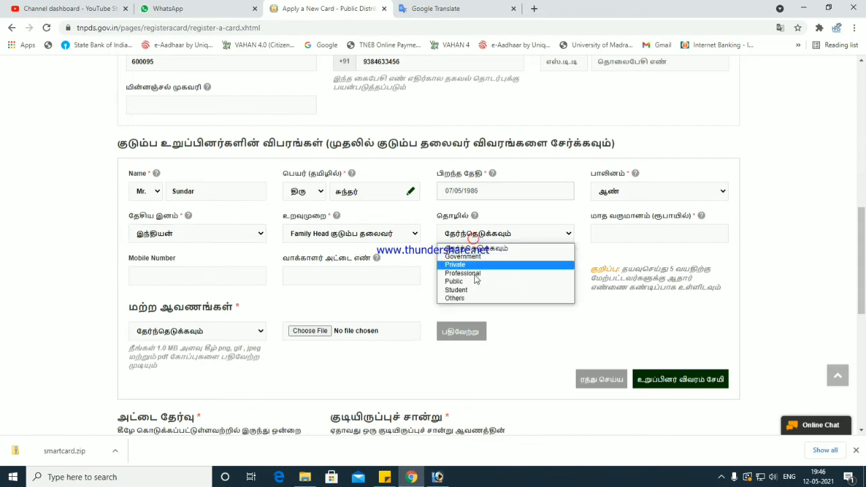
left_click(468, 298)
left_click(593, 233)
type("10000")
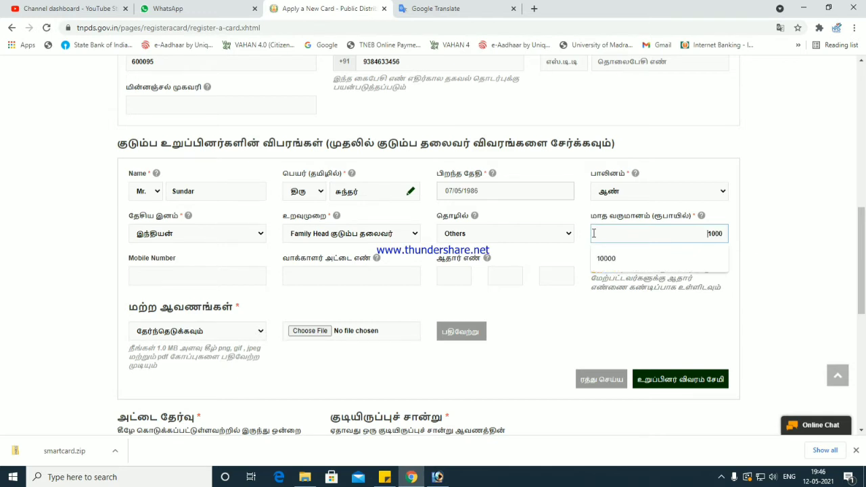
left_click(182, 281)
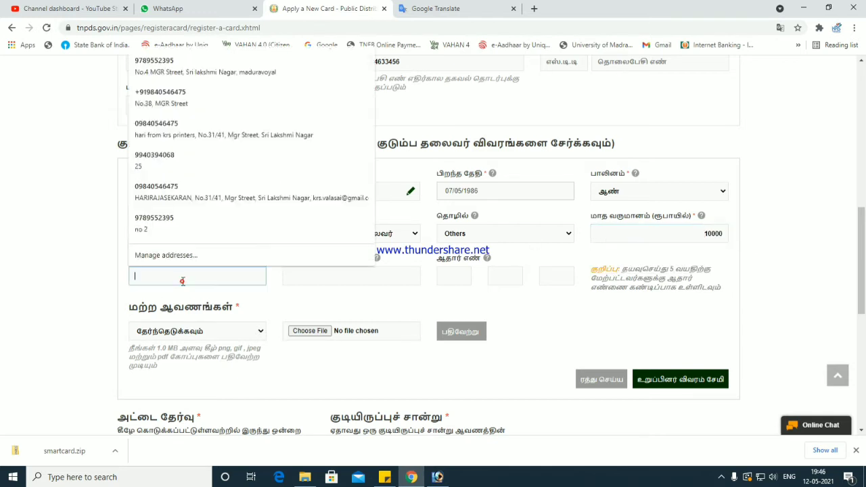
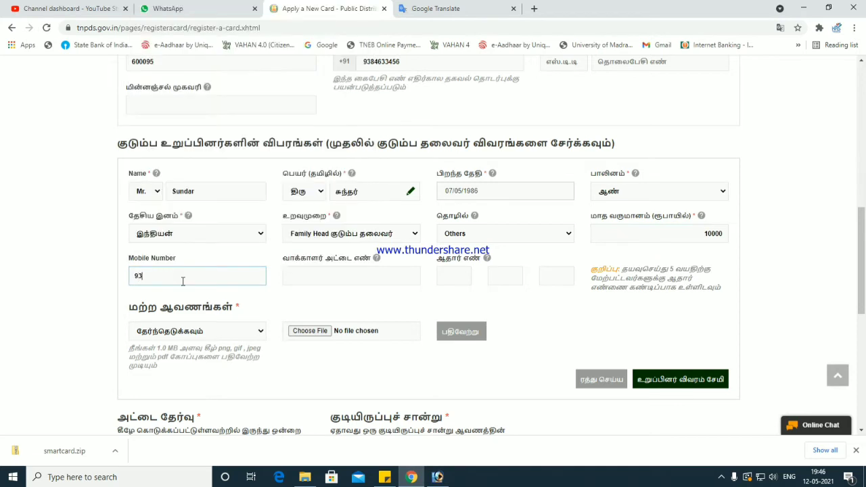
- Enter the family head's mobile number and Aadhaar number
key("Tab")
key("Tab")
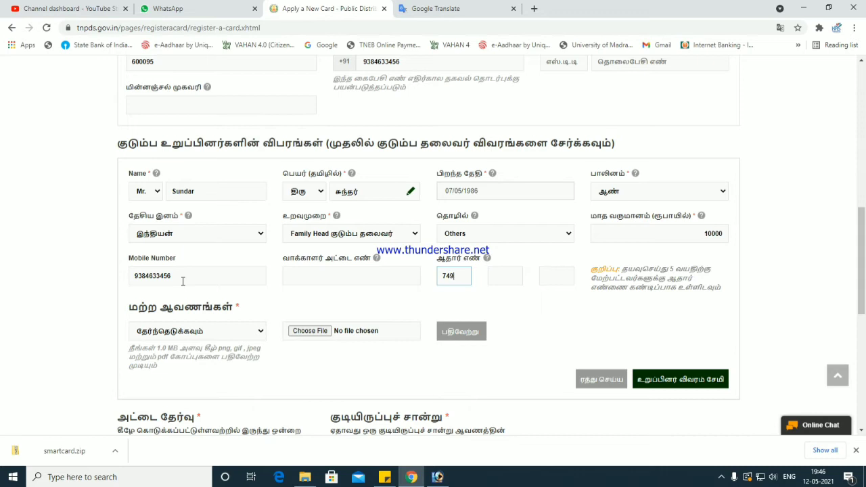
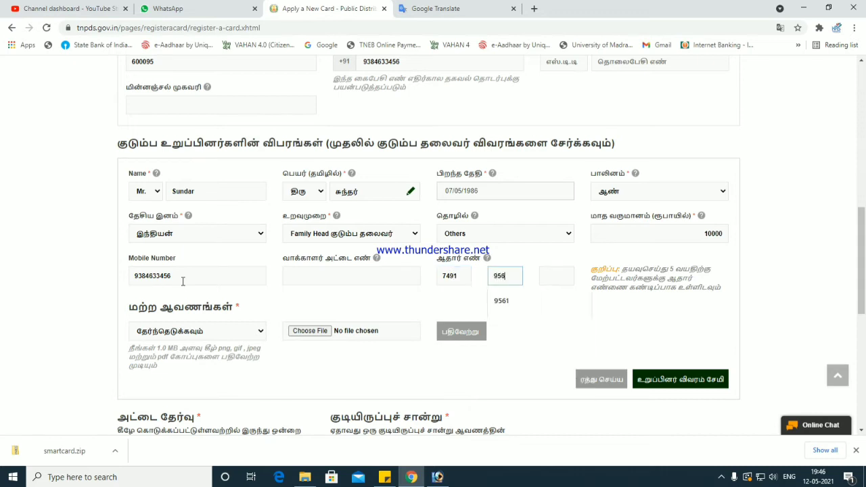
key("Tab")
- Choose ஆதார் அட்டை as the document type and attach sudhar.jpg
left_click(173, 333)
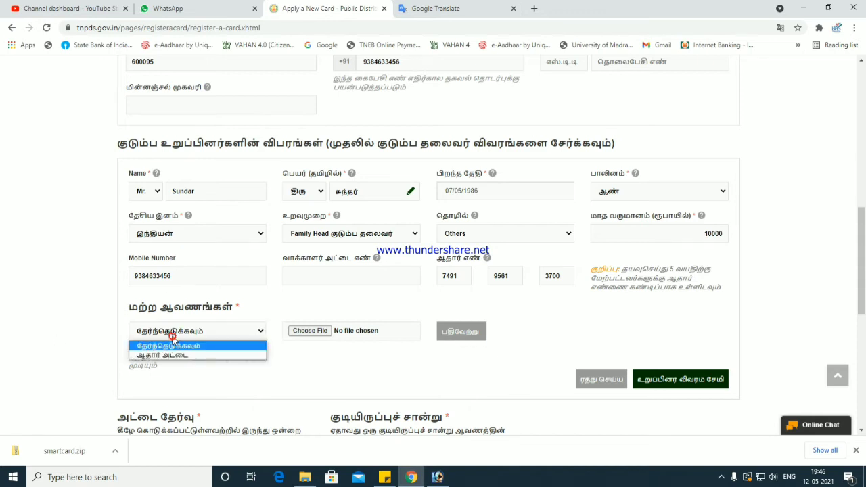
left_click(173, 355)
left_click(307, 332)
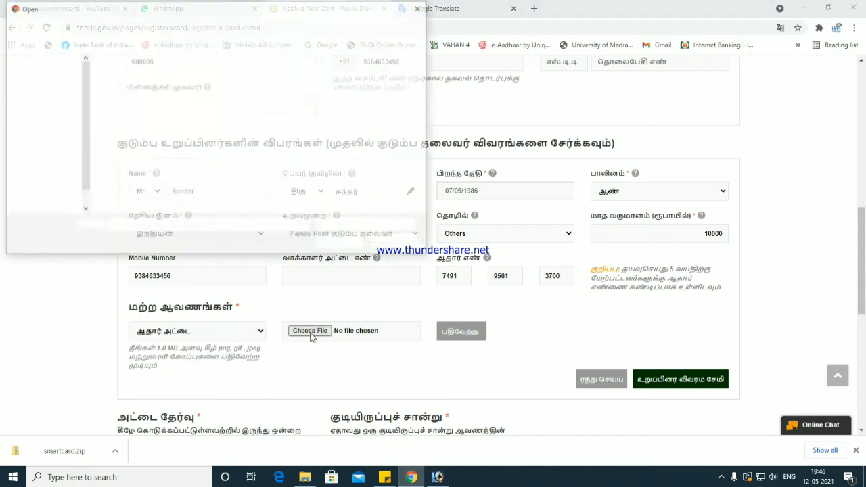
double_click(127, 157)
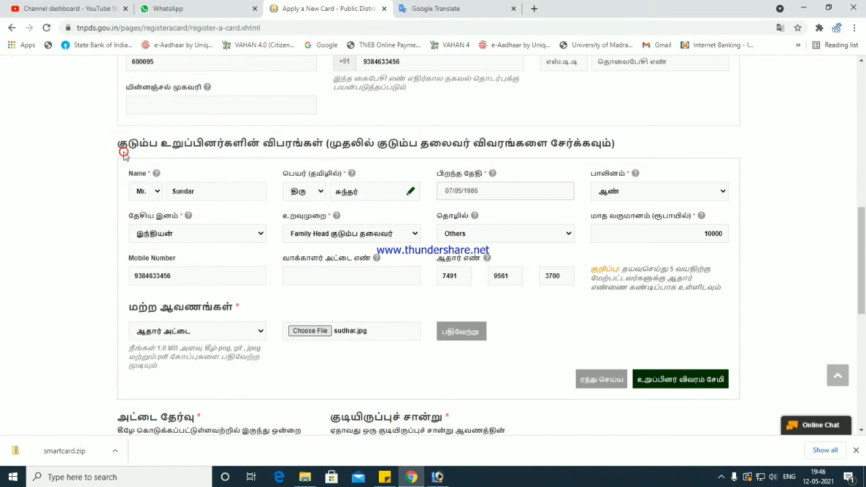
- Upload the attached Aadhaar image for the family head
left_click(461, 332)
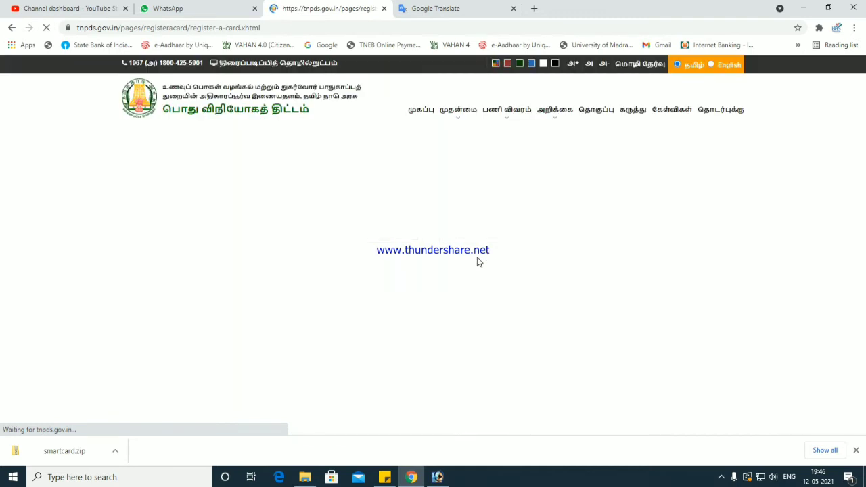
scroll(477, 257, "down", 5)
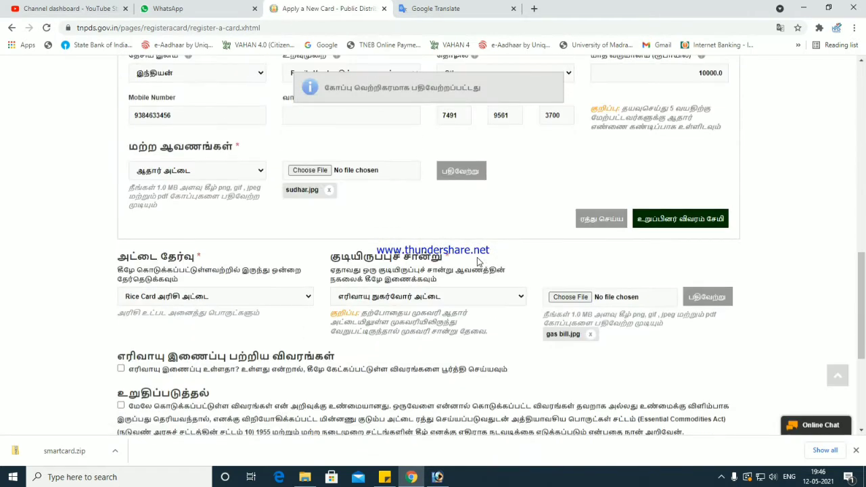
scroll(498, 257, "up", 1)
scroll(498, 257, "up", 3)
- Save the family head's member details so he appears in the members table
left_click(379, 86)
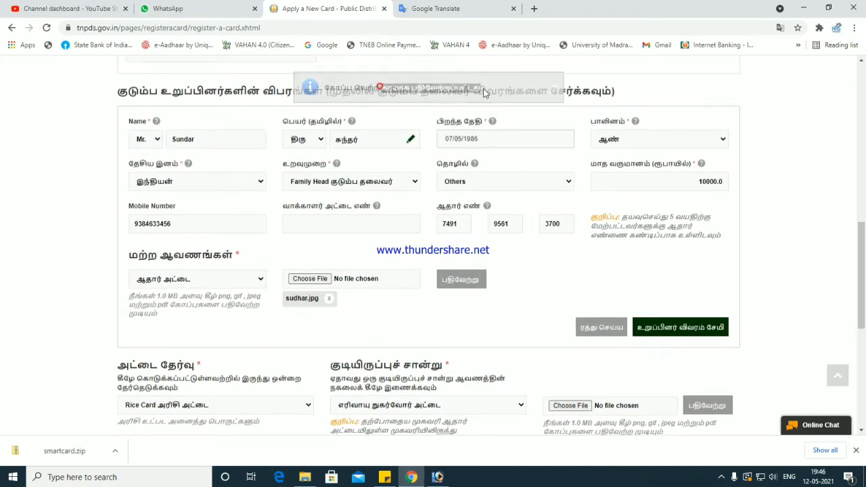
left_click(678, 330)
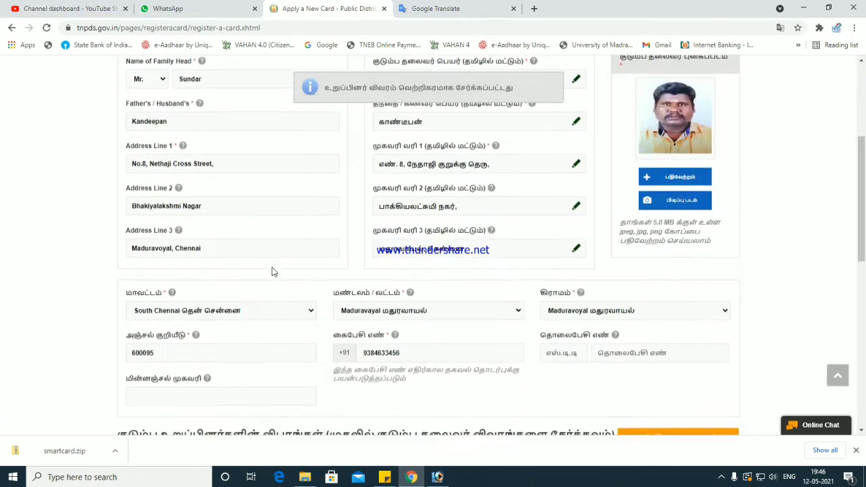
left_click_drag(146, 323, 522, 323)
left_click(558, 326)
- Add a new member with title Mrs and type her English name in capitals
left_click(647, 275)
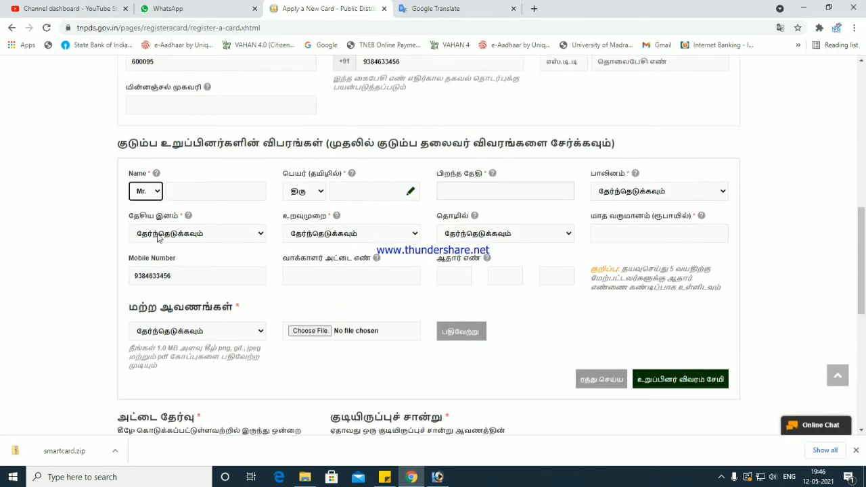
left_click(143, 191)
left_click(145, 216)
left_click(188, 191)
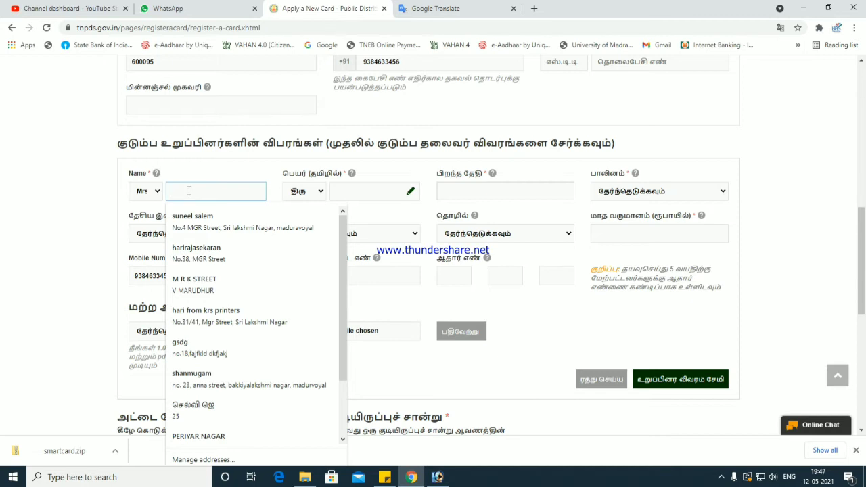
type("su")
key("BackSpace")
key("BackSpace")
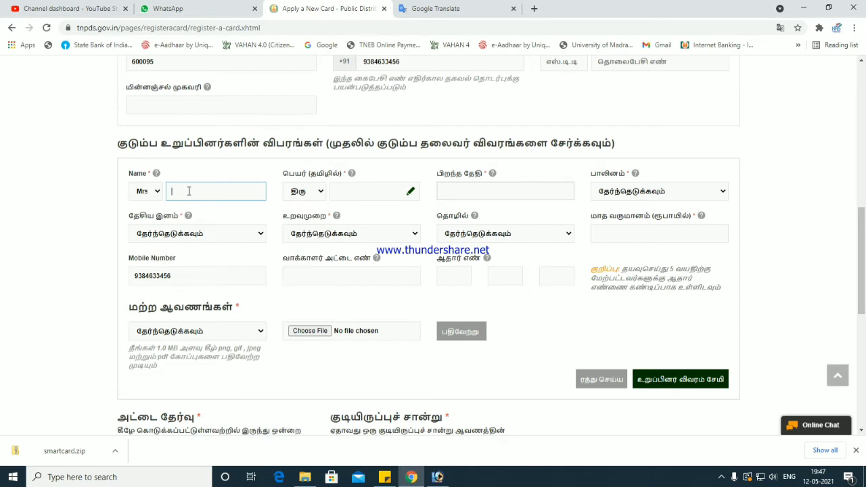
type("SU")
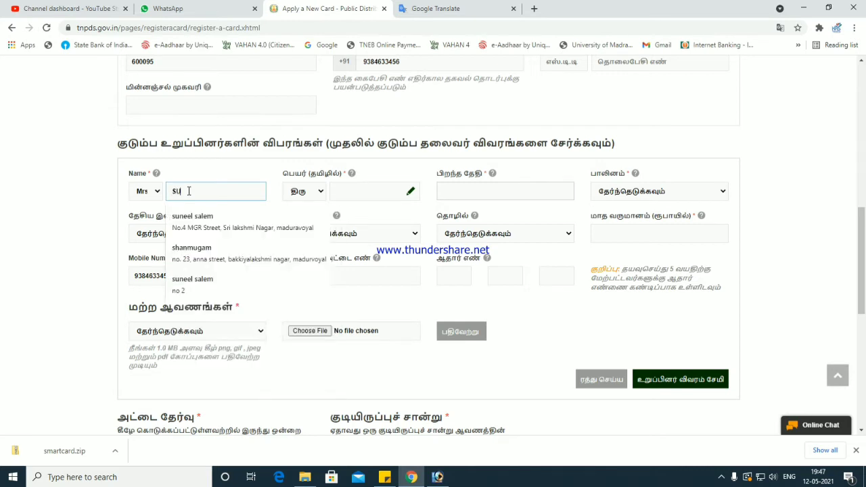
type("KA")
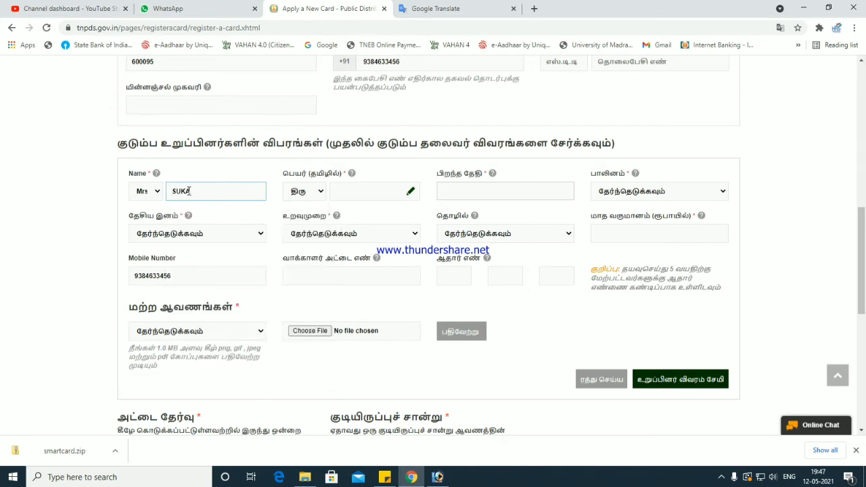
key("Tab")
key("Tab")
left_click(434, 7)
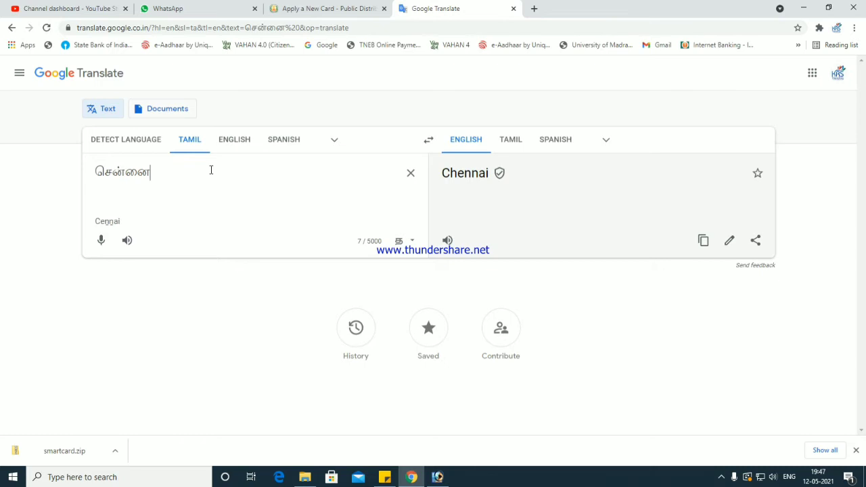
- Type the member's name in Google Translate, accept the suggested Tamil spelling and copy it
key("ctrl+a")
type("sukasini")
key("ctrl+a")
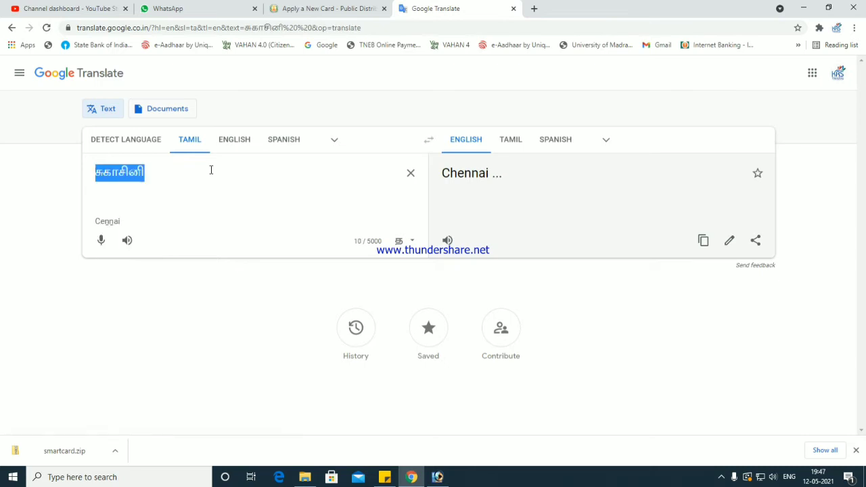
key("ctrl+x")
key("ctrl+z")
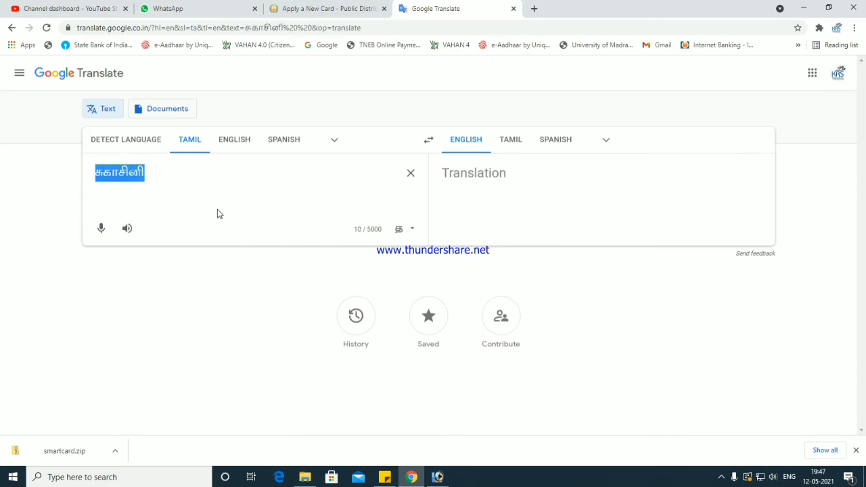
left_click(197, 241)
left_click_drag(163, 172, 95, 172)
left_click(325, 8)
key("ctrl+v")
left_click(458, 188)
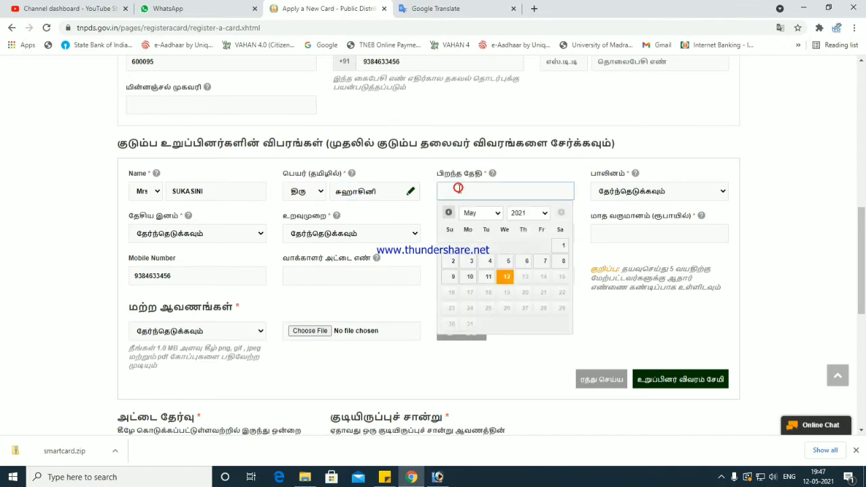
left_click(534, 215)
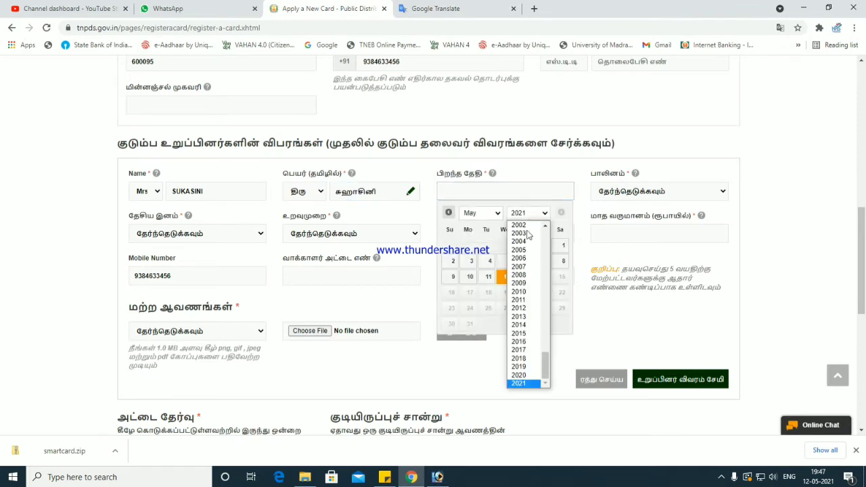
scroll(528, 234, "up", 2)
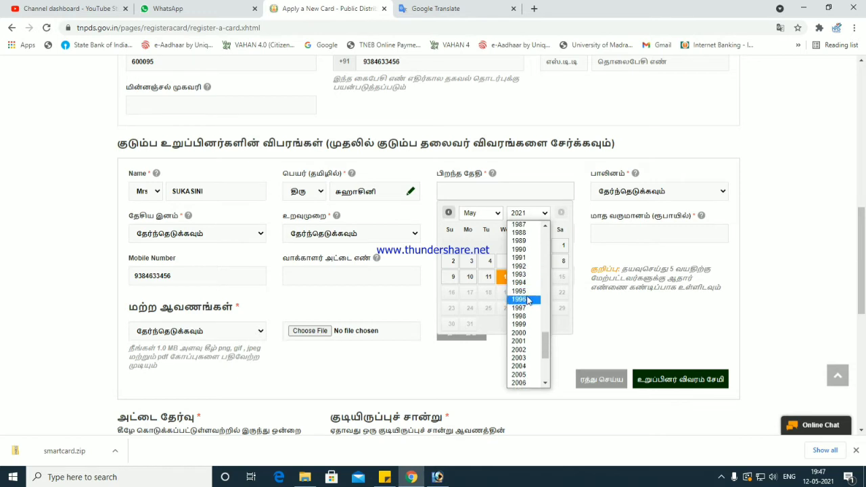
left_click(531, 258)
left_click(482, 215)
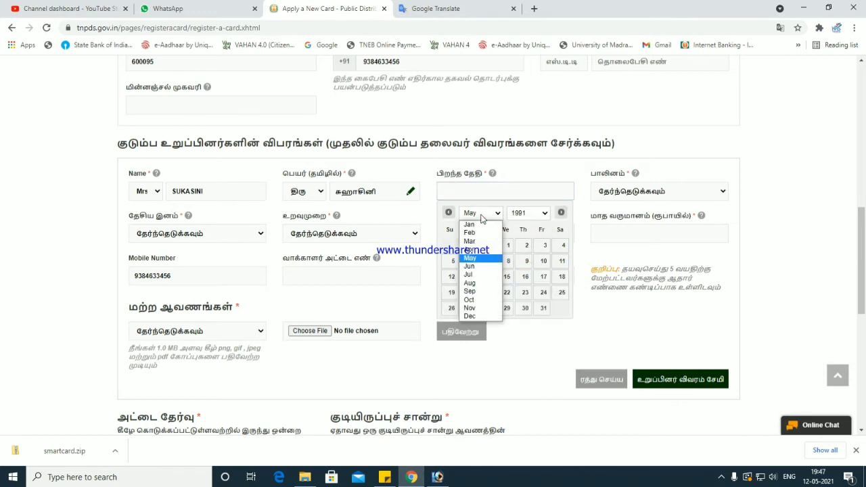
left_click(477, 274)
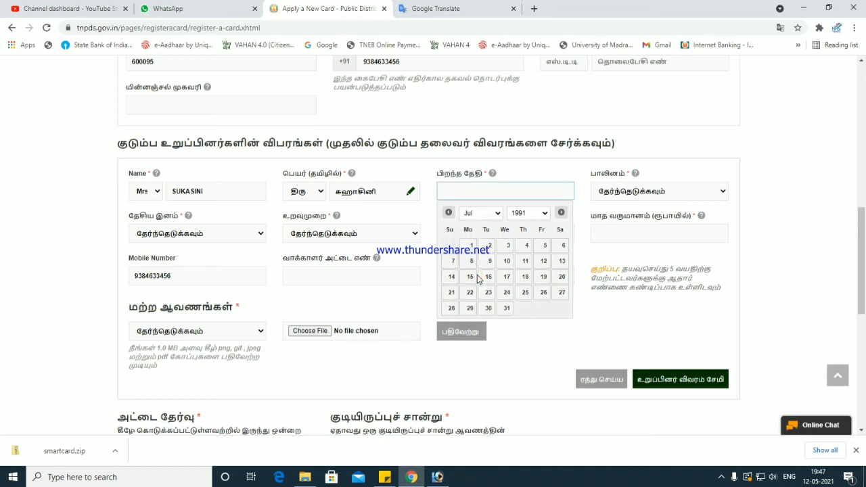
left_click(526, 245)
- Set gender பெண், nationality இந்தியன், relationship Wife and occupation Others
left_click(612, 192)
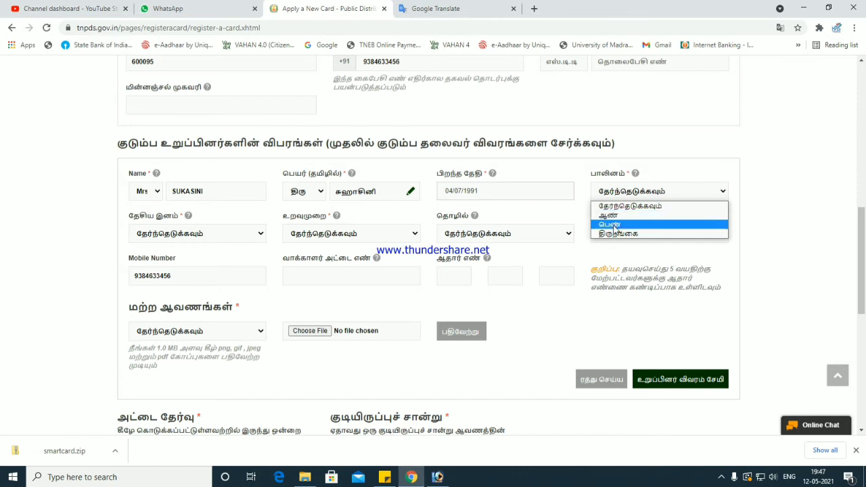
left_click(612, 225)
left_click(252, 237)
left_click(234, 255)
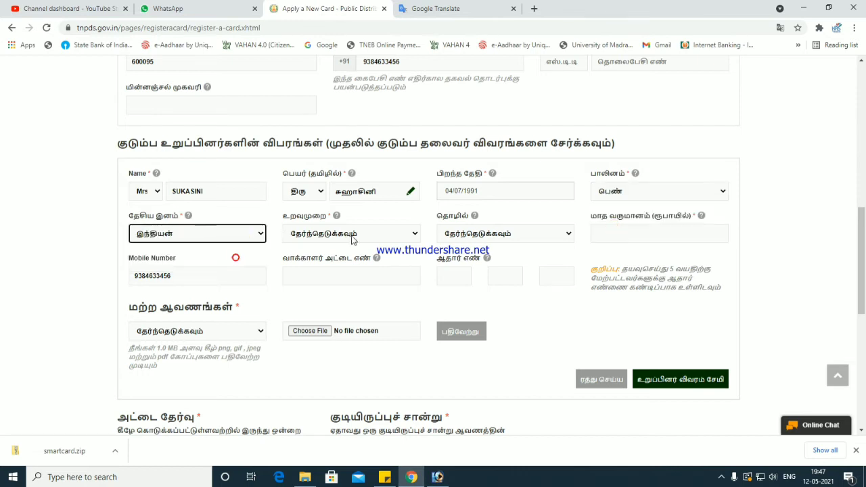
left_click(351, 237)
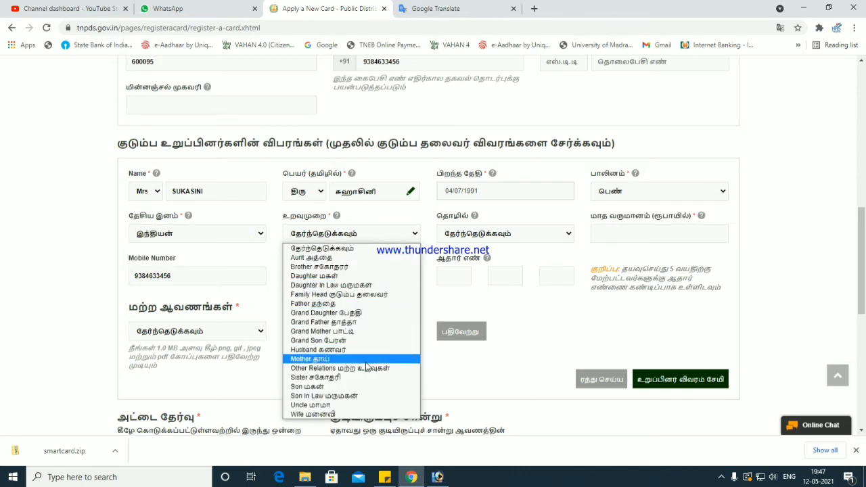
left_click(350, 415)
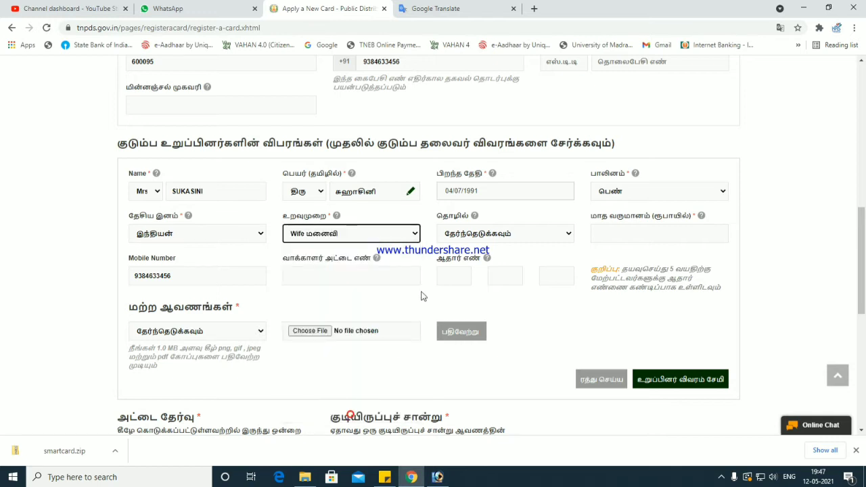
left_click(468, 234)
left_click(468, 299)
- Enter monthly income 0 and fill the wife's Aadhaar number across the three boxes
left_click(623, 240)
type("0")
key("Tab")
left_click(470, 272)
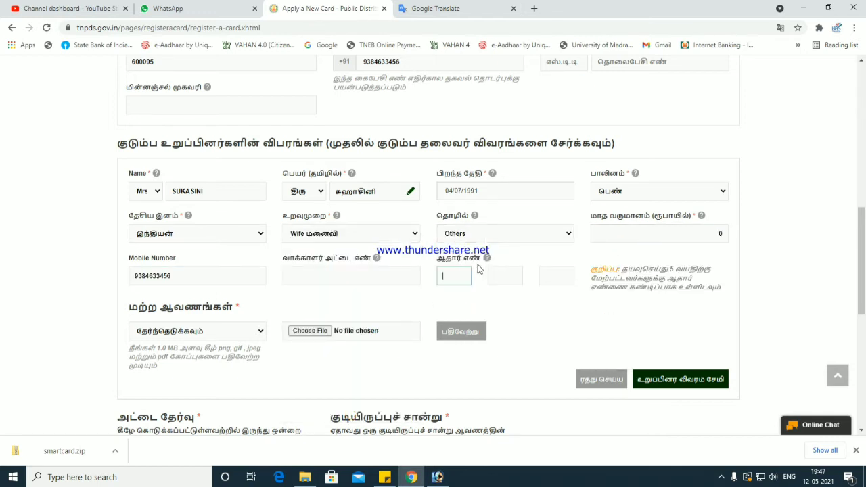
left_click(520, 268)
key("Tab")
key("Tab")
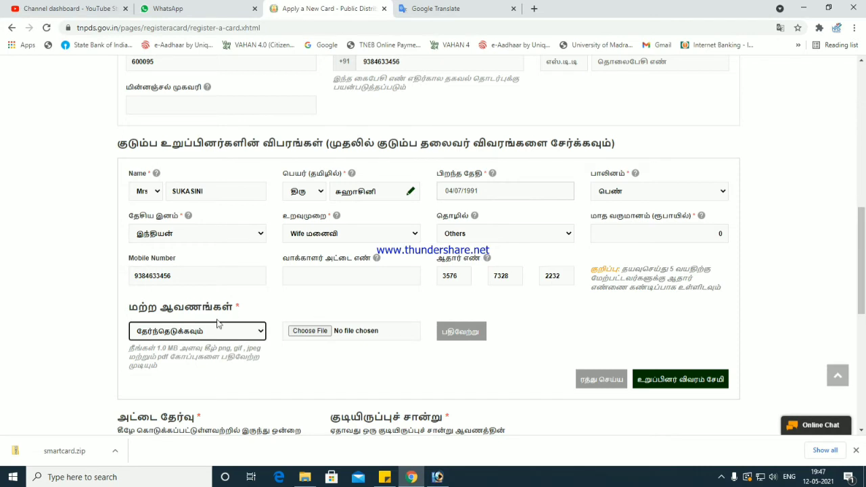
- Choose Aadhaar card as document type and upload adhar remale.jpg
left_click(218, 324)
left_click(217, 356)
left_click(298, 336)
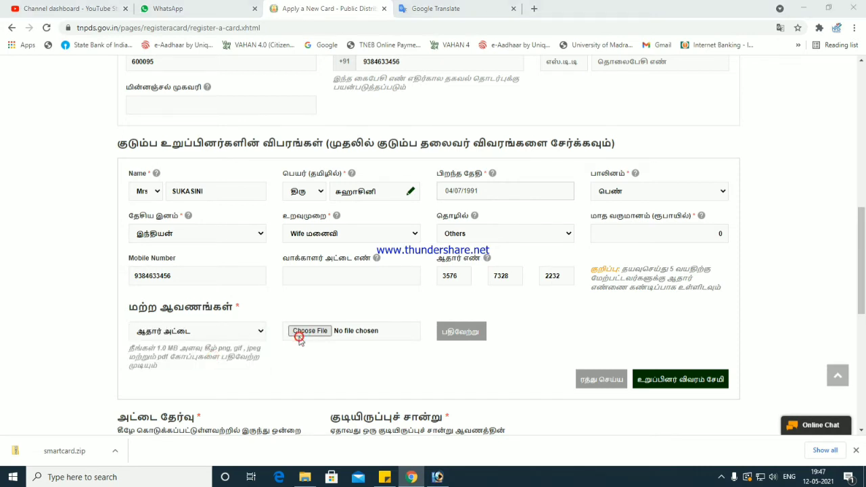
double_click(132, 97)
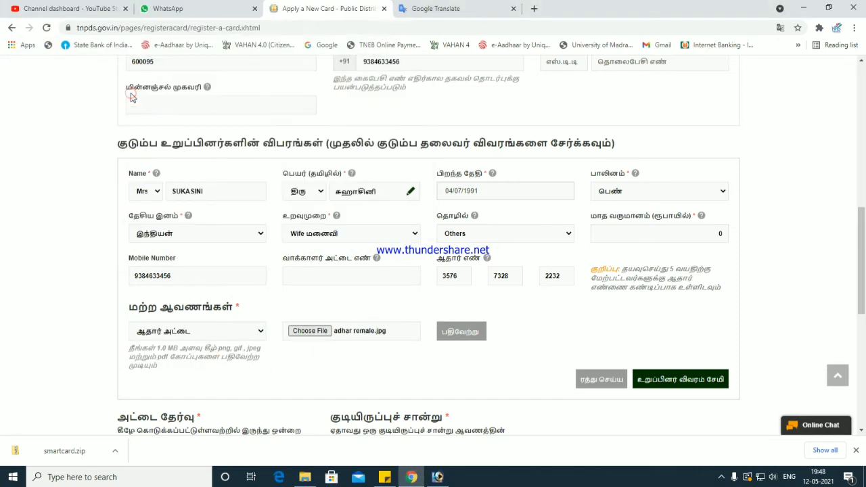
left_click(453, 332)
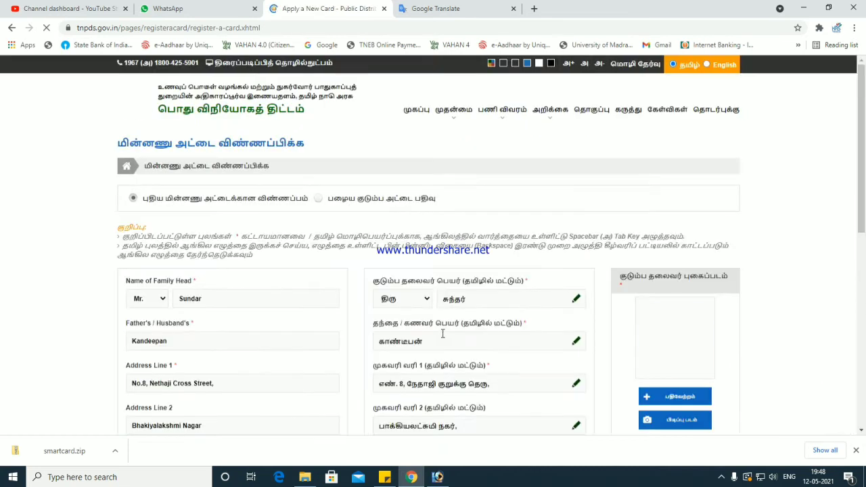
scroll(541, 270, "down", 10)
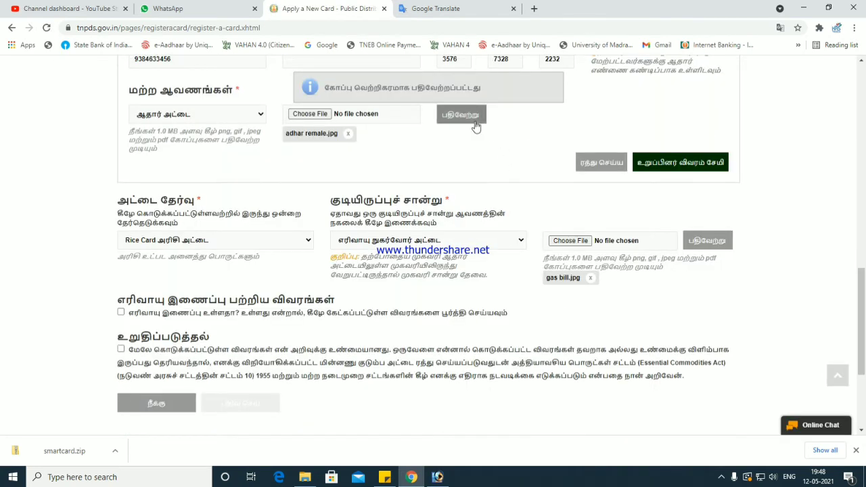
left_click_drag(481, 86, 333, 88)
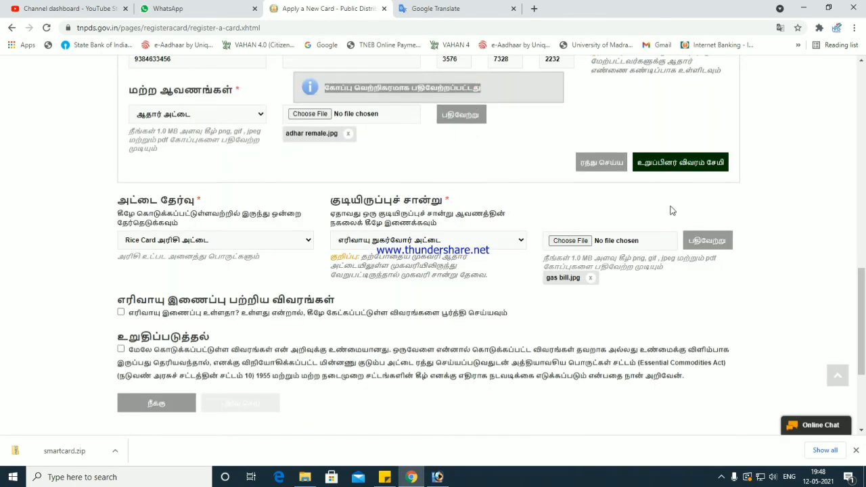
left_click(681, 303)
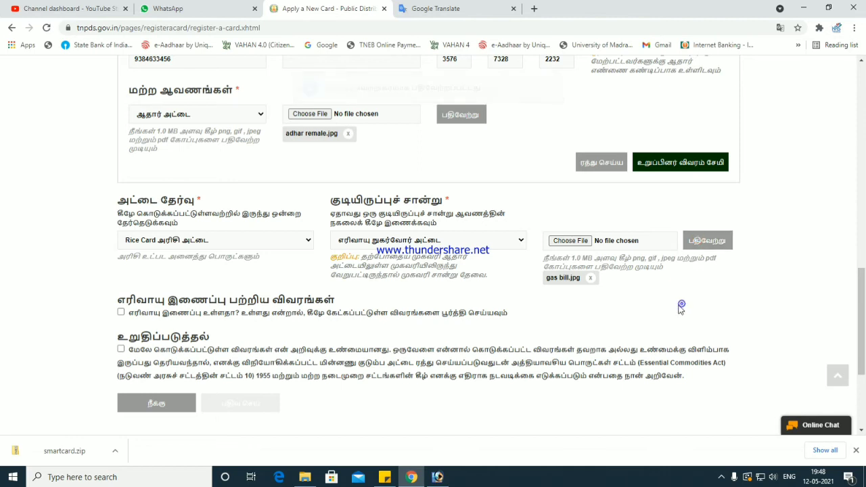
- Save the wife's details as the second row in the family members table
scroll(679, 303, "up", 2)
left_click(670, 271)
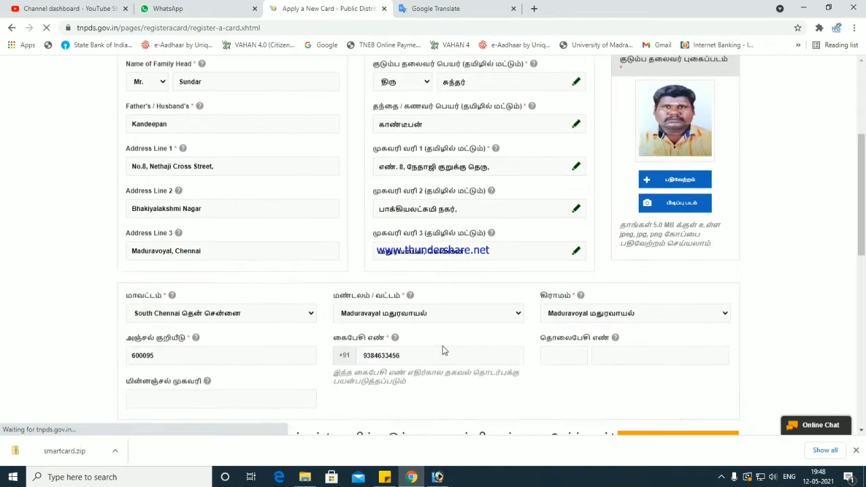
left_click_drag(156, 271, 532, 306)
left_click(547, 305)
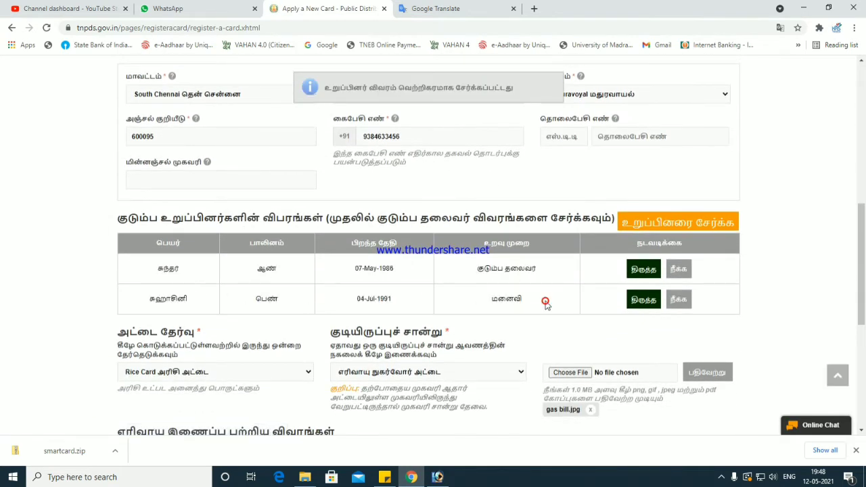
scroll(488, 321, "up", 1)
scroll(488, 322, "up", 2)
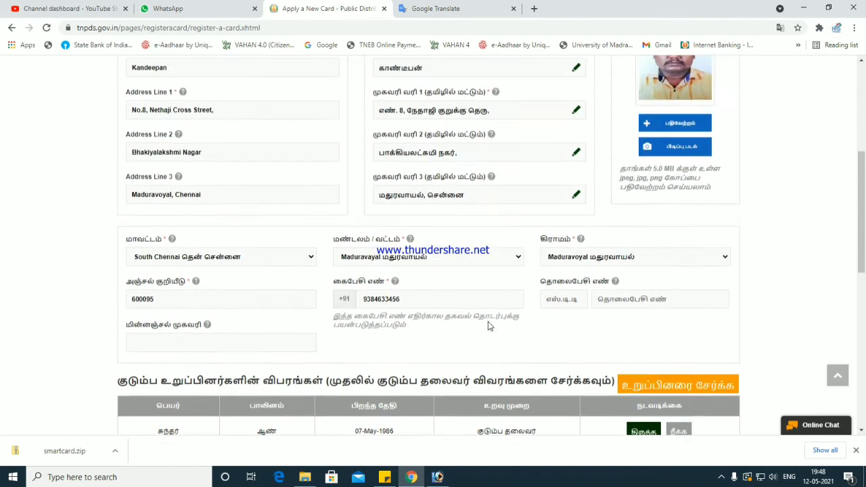
- Add a third family member titled Ms. with her English name and Tamil title செல்வி
left_click(676, 385)
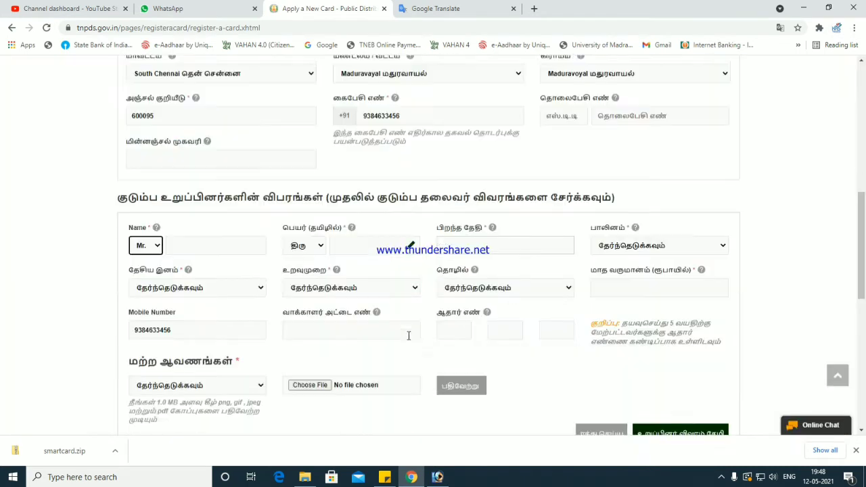
scroll(277, 263, "up", 1)
left_click(152, 192)
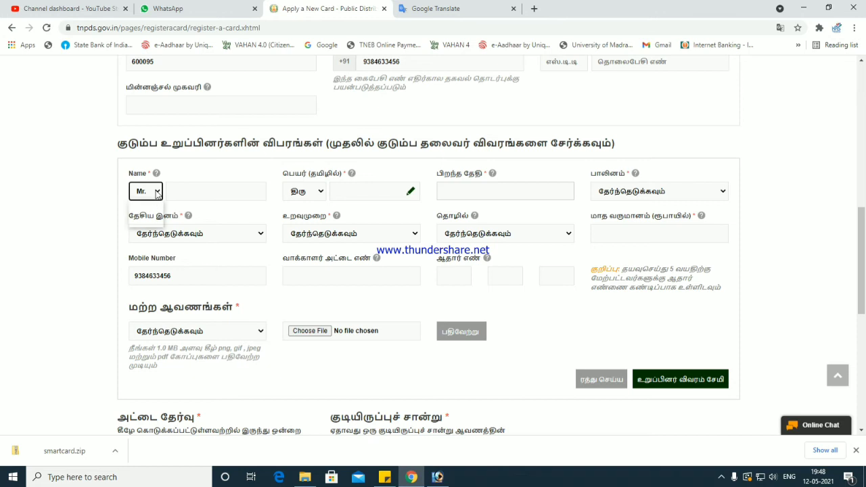
left_click(142, 221)
left_click(182, 193)
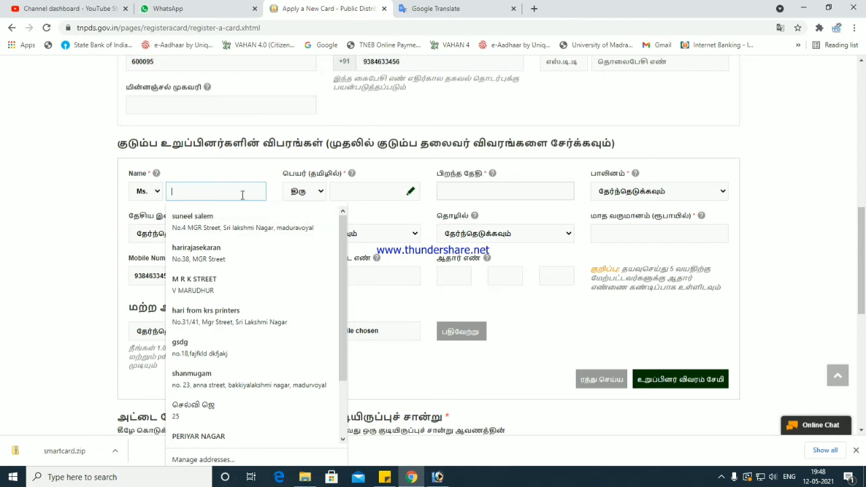
type("dHAR")
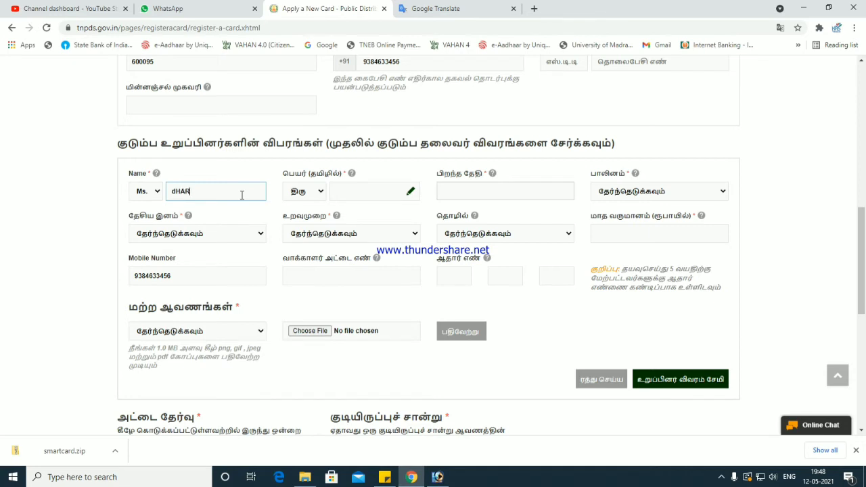
key("BackSpace")
key("BackSpace")
key("BackSpace")
key("BackSpace")
key("BackSpace")
key("BackSpace")
type("DHARSHINI")
key("Tab")
key("Tab")
left_click(307, 192)
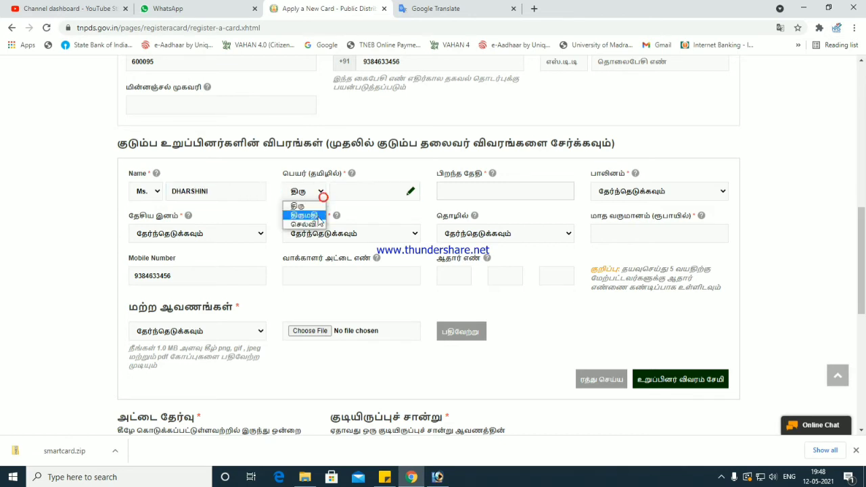
left_click(316, 219)
- Transliterate her name into Tamil script in Google Translate and cut it for the form
left_click(428, 5)
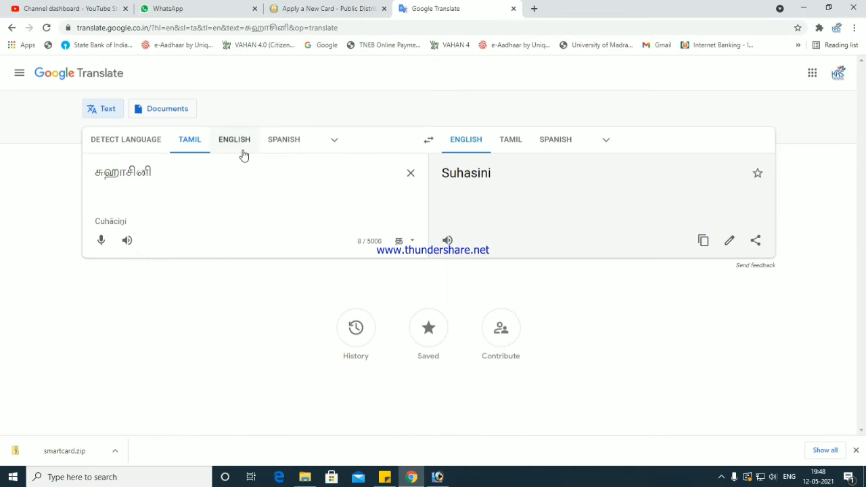
key("ctrl+a")
type("DHARSHINI")
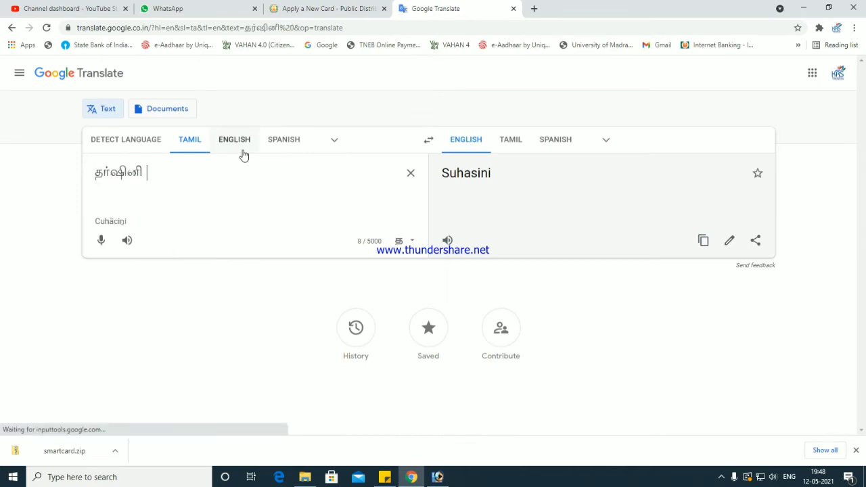
key("ctrl+a")
key("ctrl+c")
key("BackSpace")
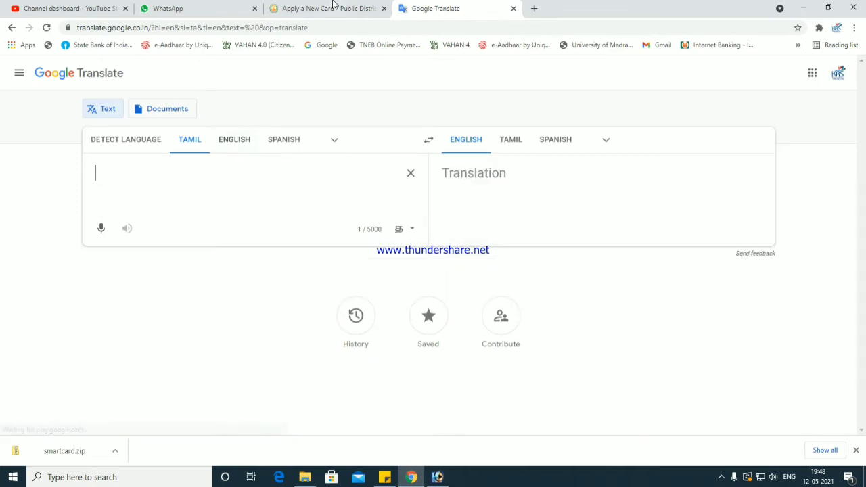
left_click(332, 5)
- Paste her Tamil name and set her birth date to 31/12/2012
left_click(382, 192)
key("ctrl+v")
left_click(450, 191)
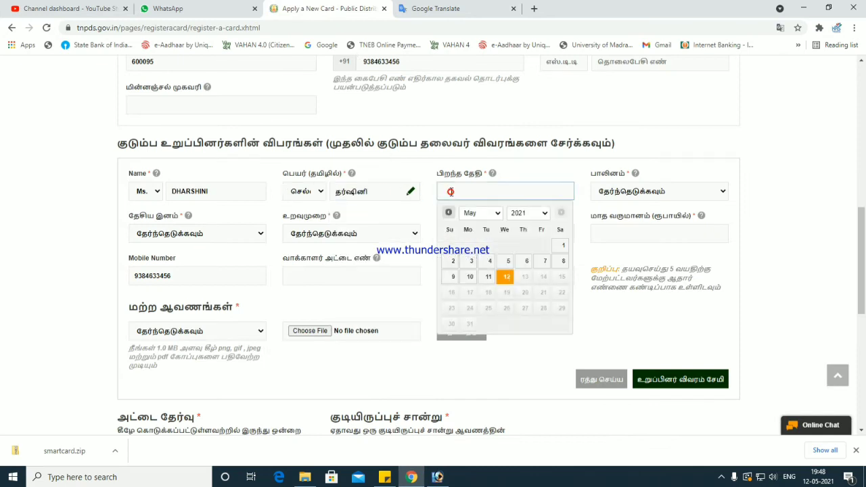
left_click(522, 213)
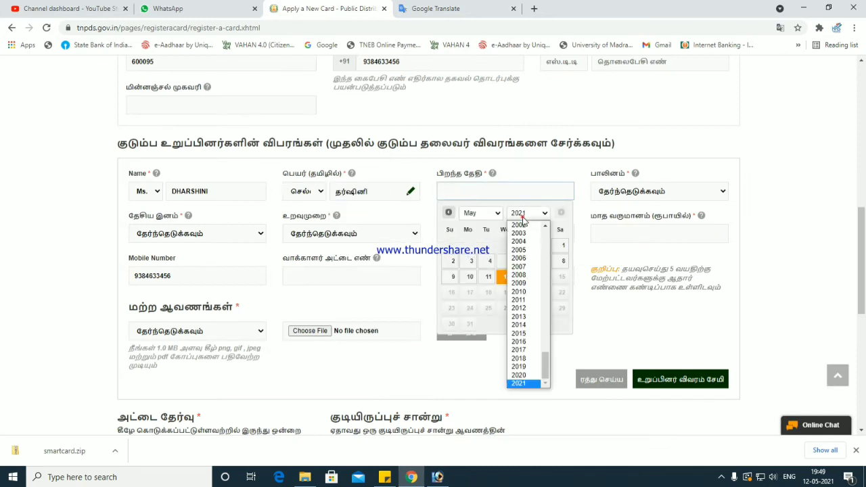
left_click(520, 308)
left_click(482, 213)
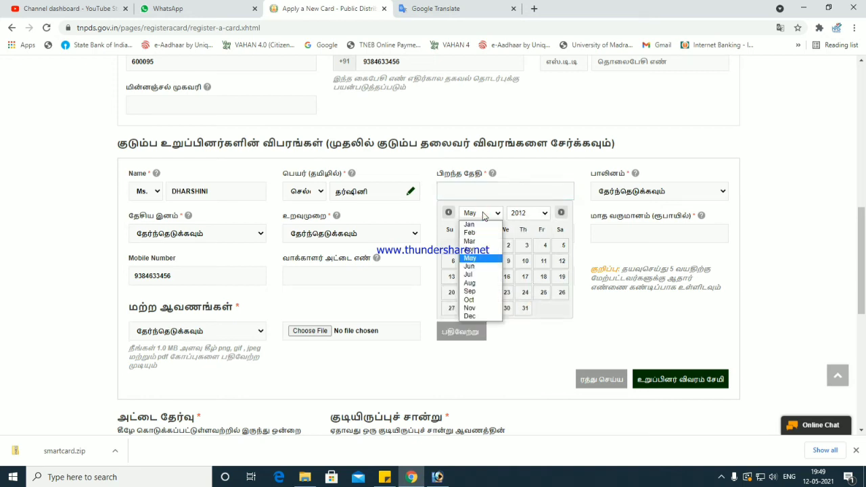
left_click(470, 316)
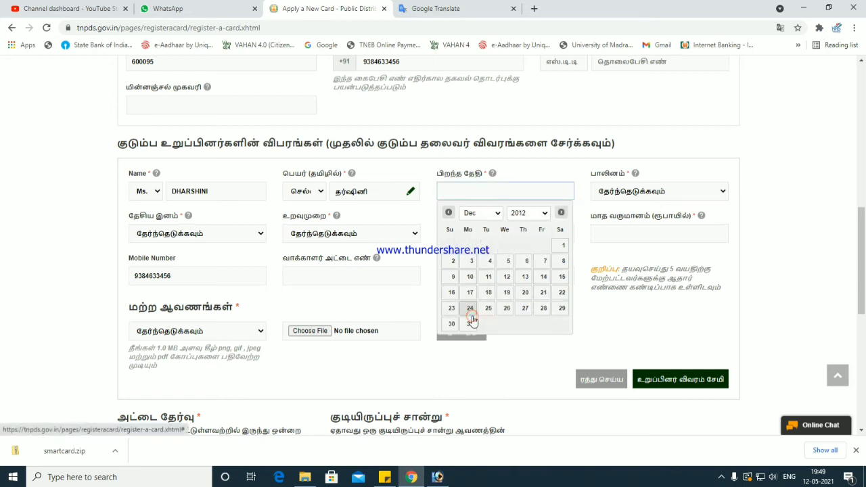
left_click(470, 323)
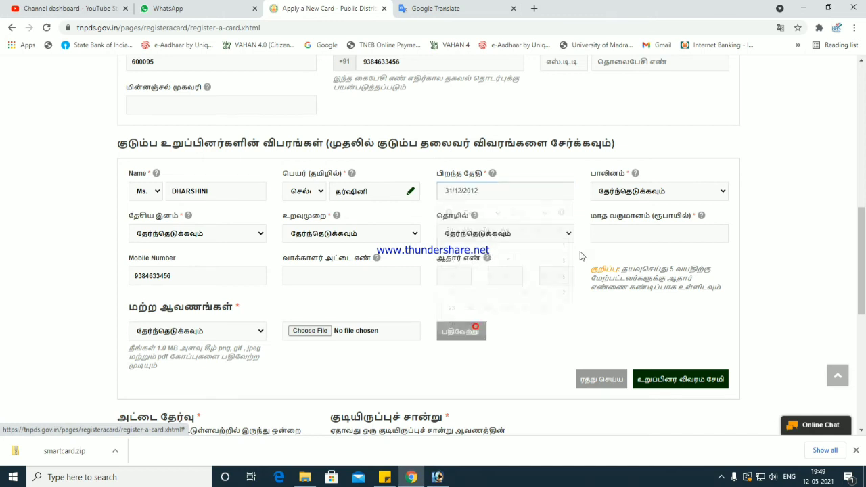
- Set gender to பெண், nationality to இந்தியன் and relationship to Daughter
left_click(617, 192)
left_click(620, 223)
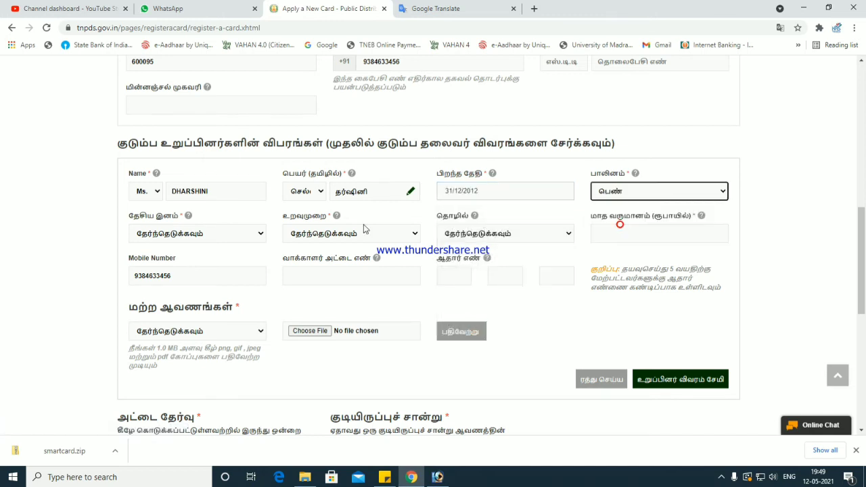
left_click(214, 236)
left_click(203, 257)
left_click(342, 237)
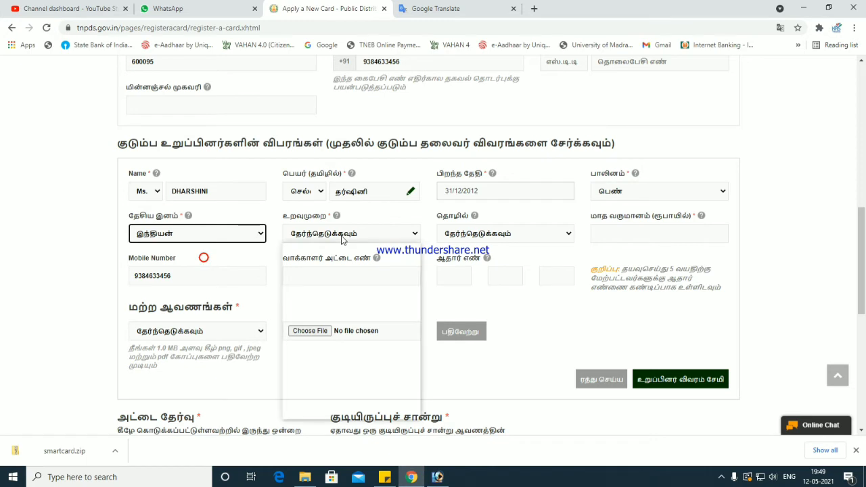
left_click(335, 276)
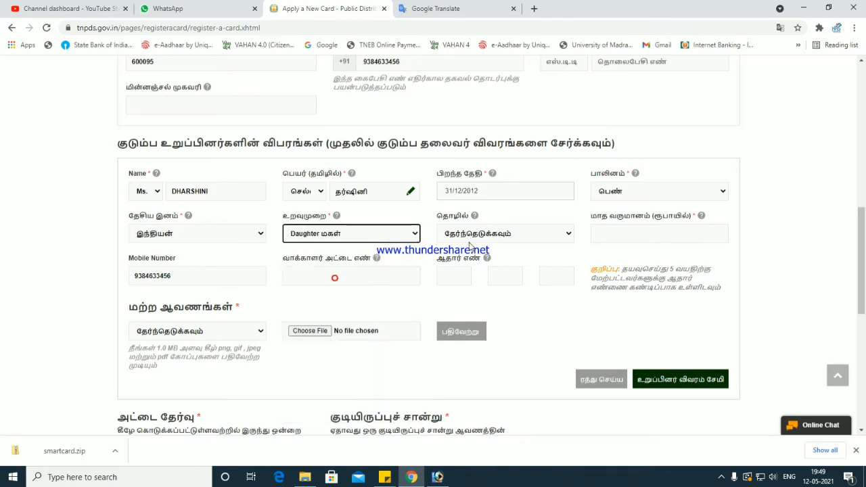
- Choose Student as occupation, enter monthly income 0, and type her Aadhaar number
left_click(477, 235)
left_click(478, 293)
left_click(602, 229)
type("0")
key("Tab")
key("Tab")
key("Tab")
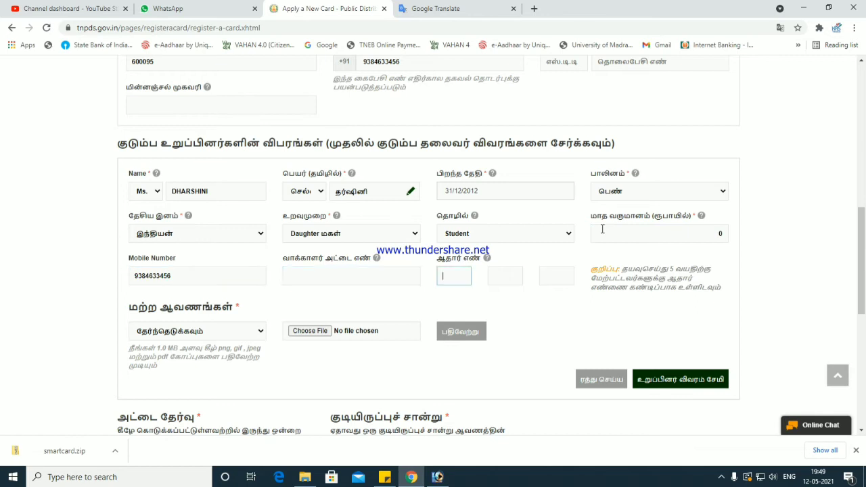
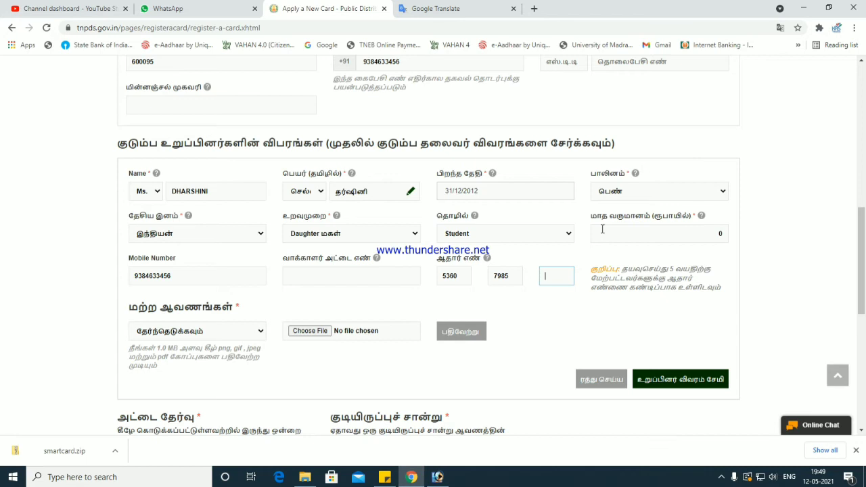
- Upload her scan as the ஆதார் அட்டை document and save the daughter's member details
key("Tab")
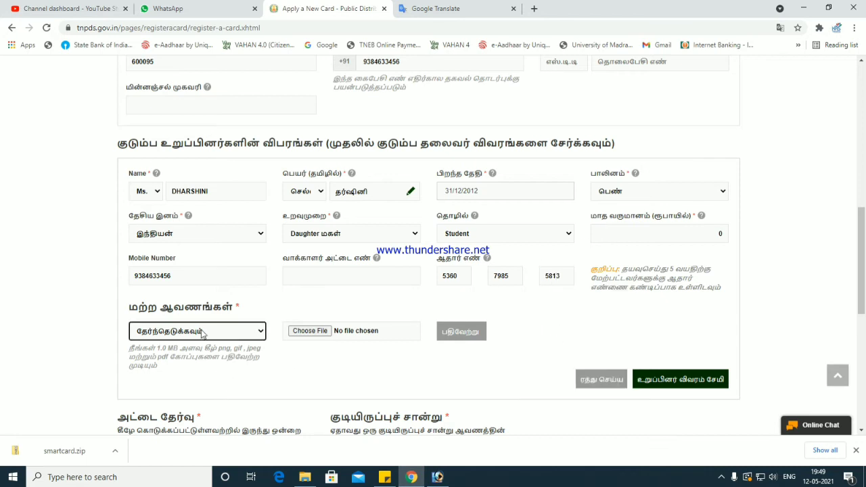
left_click(200, 332)
left_click(203, 354)
left_click(327, 330)
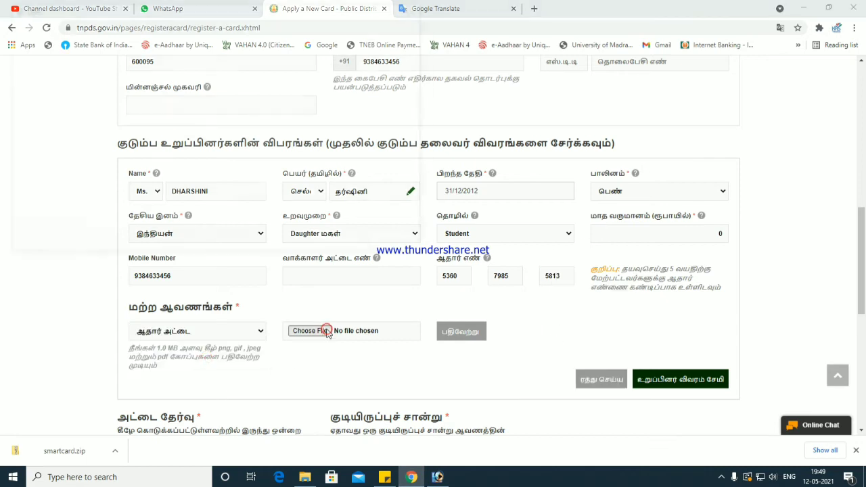
left_click(257, 106)
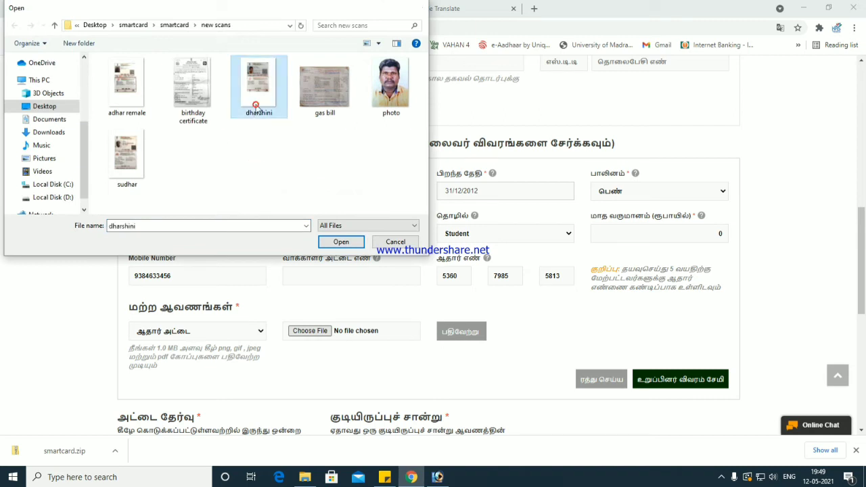
double_click(257, 107)
left_click(482, 331)
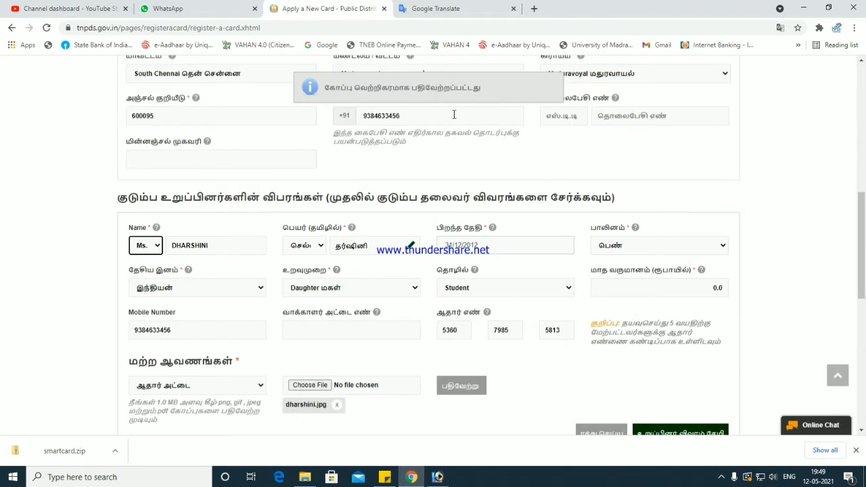
left_click_drag(482, 89, 358, 101)
scroll(629, 286, "down", 3)
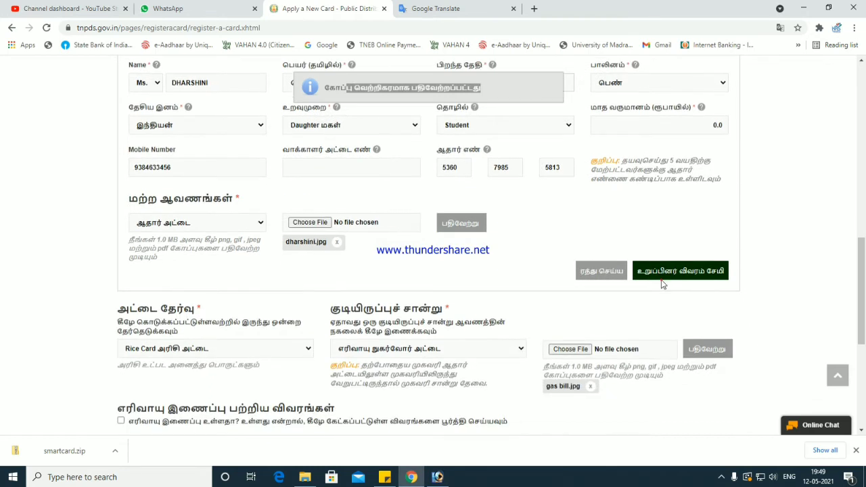
left_click(649, 274)
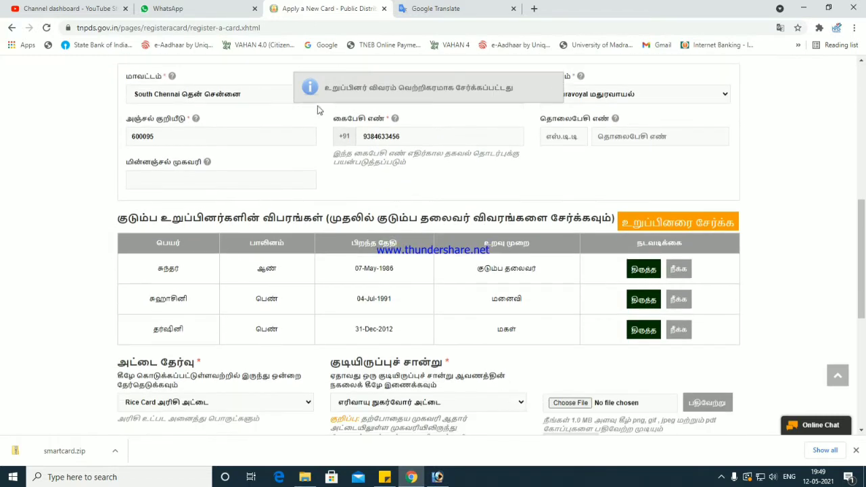
- Review the three family members listed in the members table
left_click_drag(325, 87, 500, 111)
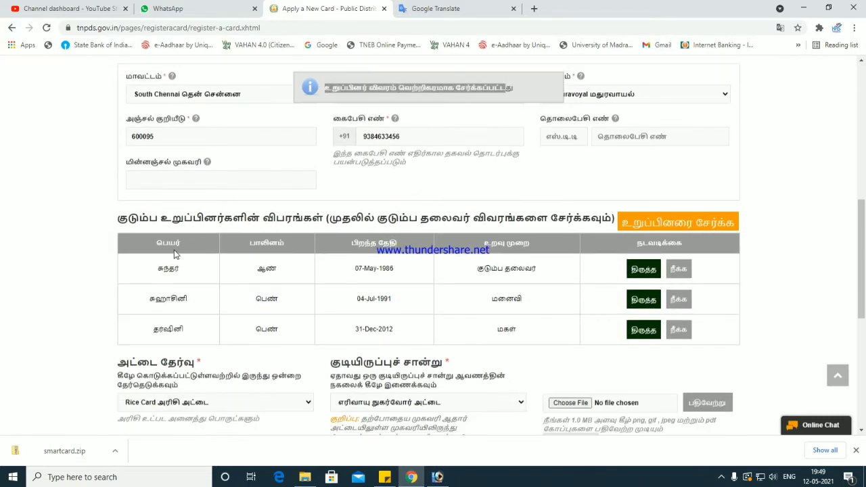
left_click_drag(160, 266, 543, 330)
left_click(543, 330)
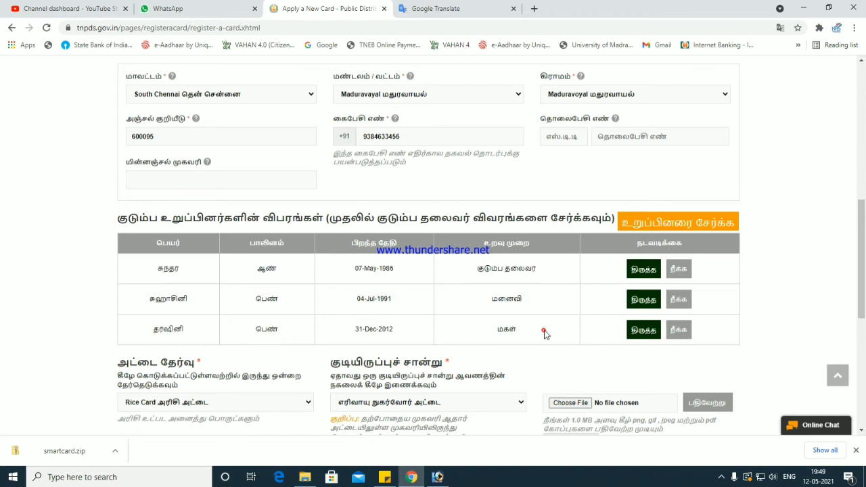
scroll(547, 325, "up", 3)
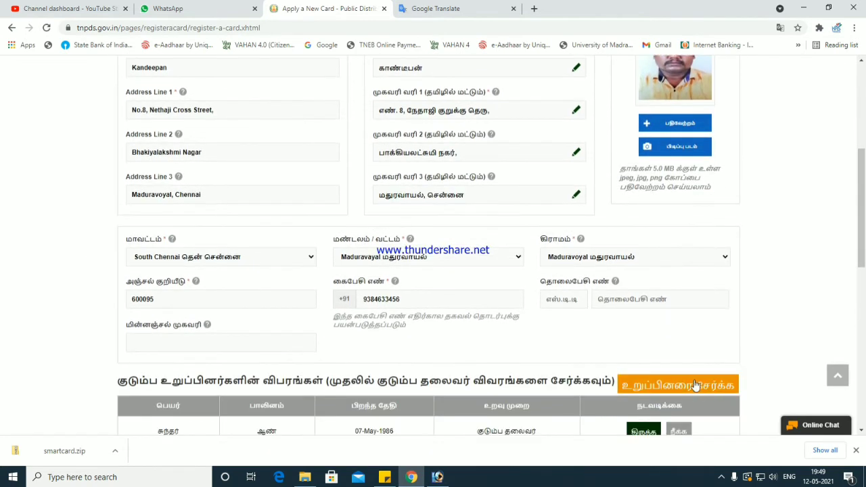
- Start a fourth member entry and type his English name in capitals
left_click(695, 384)
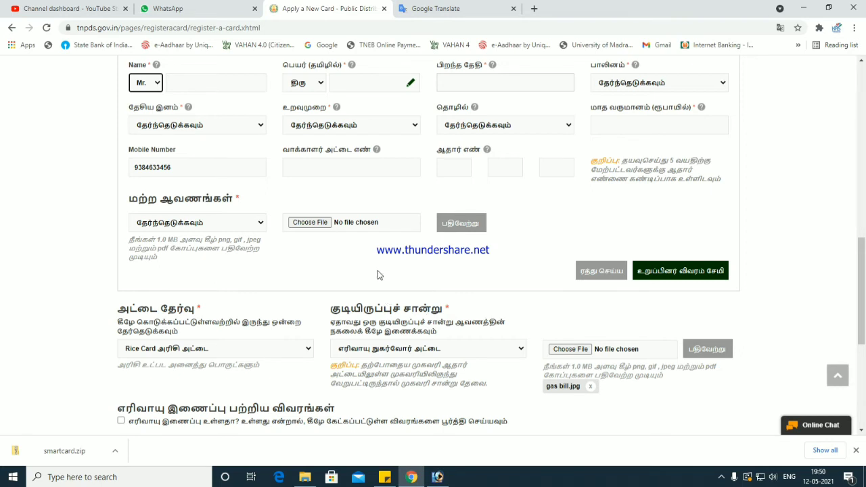
left_click(212, 82)
type("r")
key("BackSpace")
type("RAKSHAN")
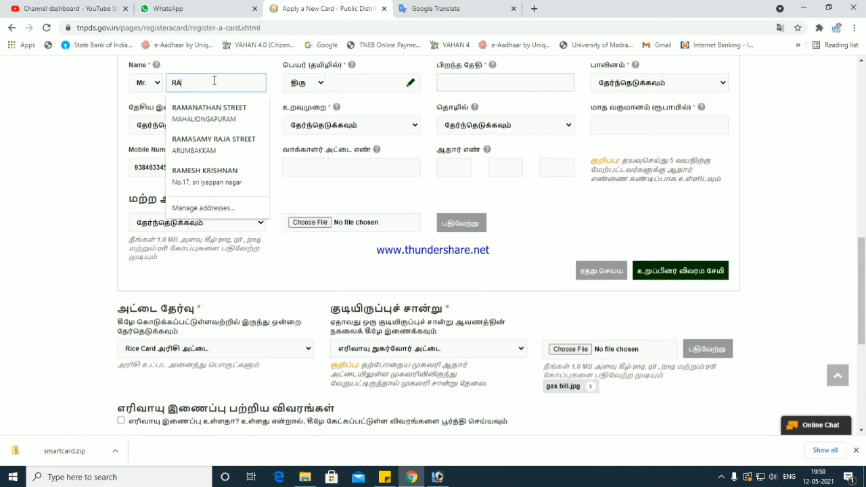
key("Tab")
key("Tab")
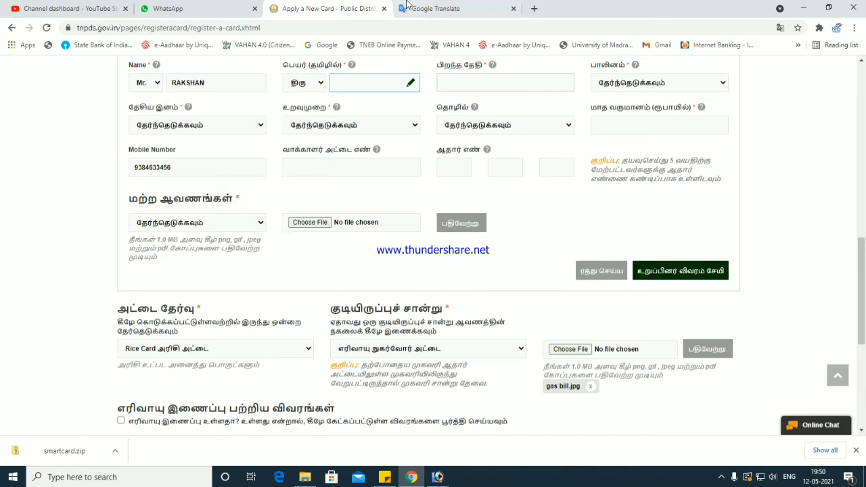
left_click(408, 5)
type("RAKSHAN")
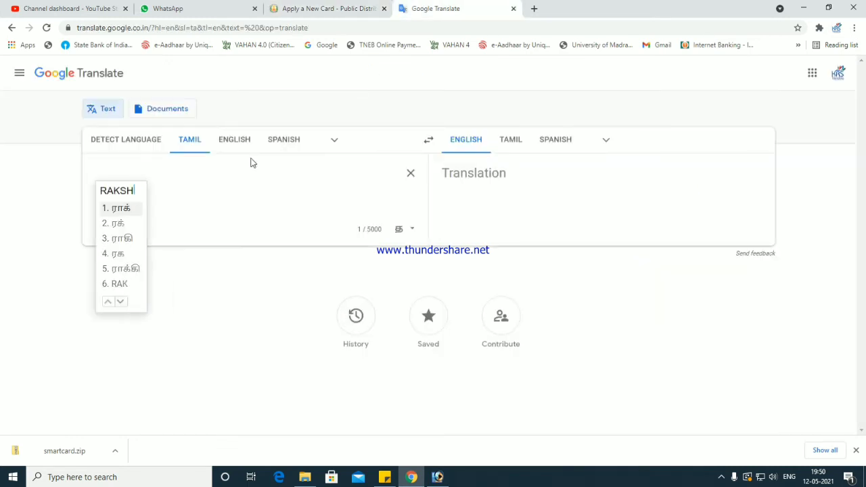
- Transliterate the son's name into Tamil script in Google Translate and cut it
key("ctrl+a")
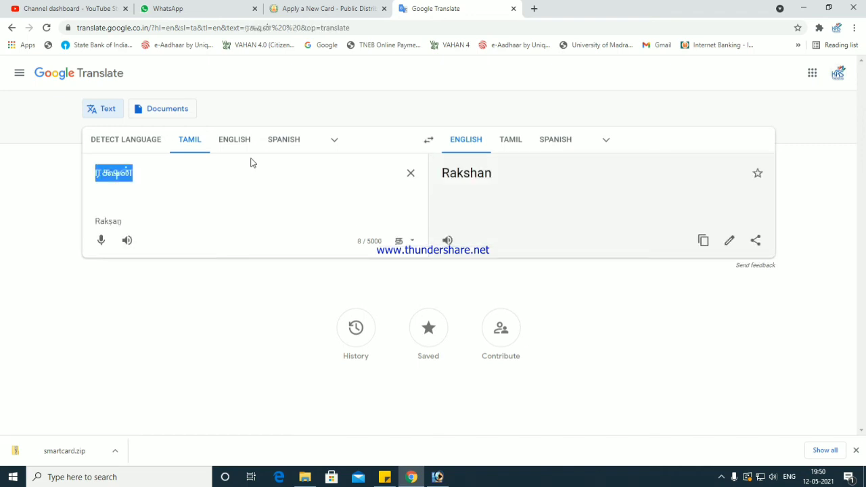
type("RAKK")
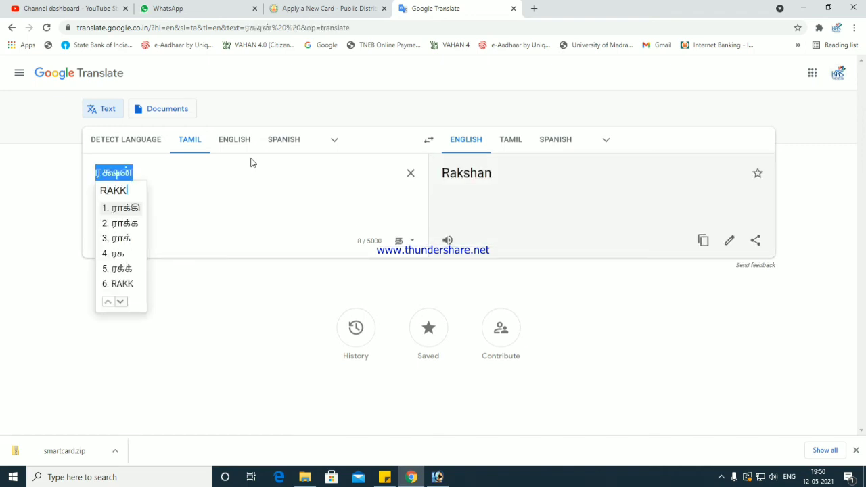
type("SHAN")
key("ctrl+a")
key("BackSpace")
left_click(347, 8)
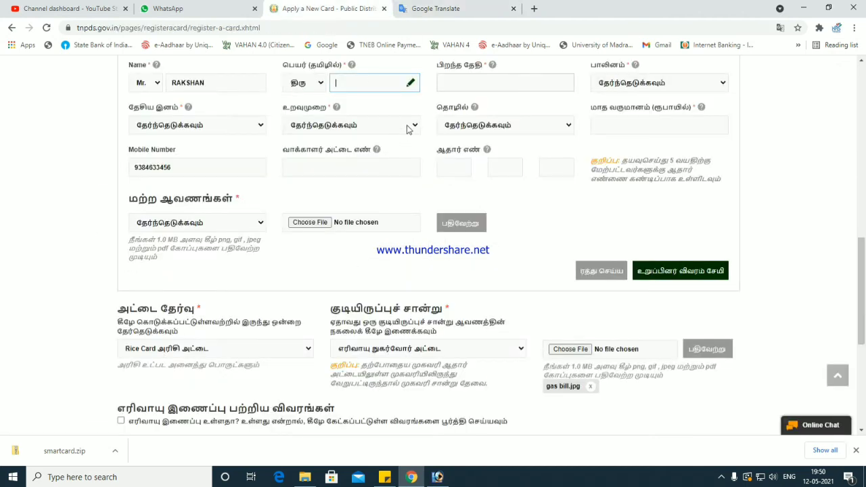
left_click(468, 80)
left_click(527, 106)
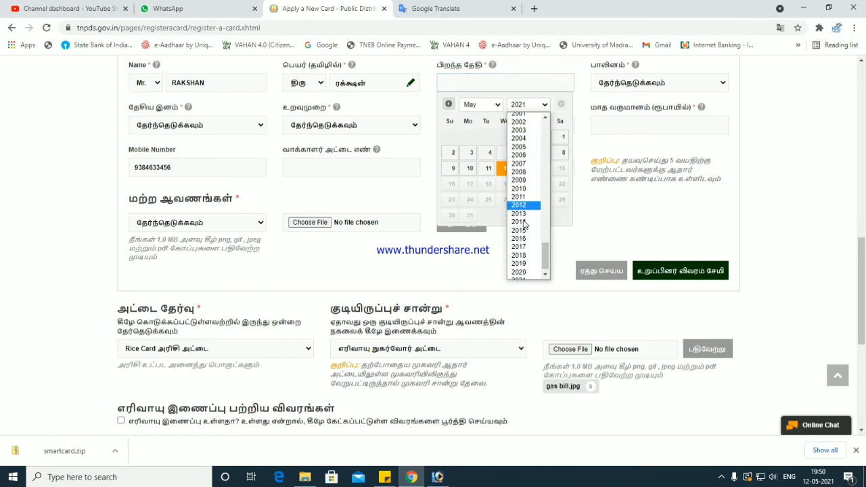
left_click(524, 245)
left_click(482, 106)
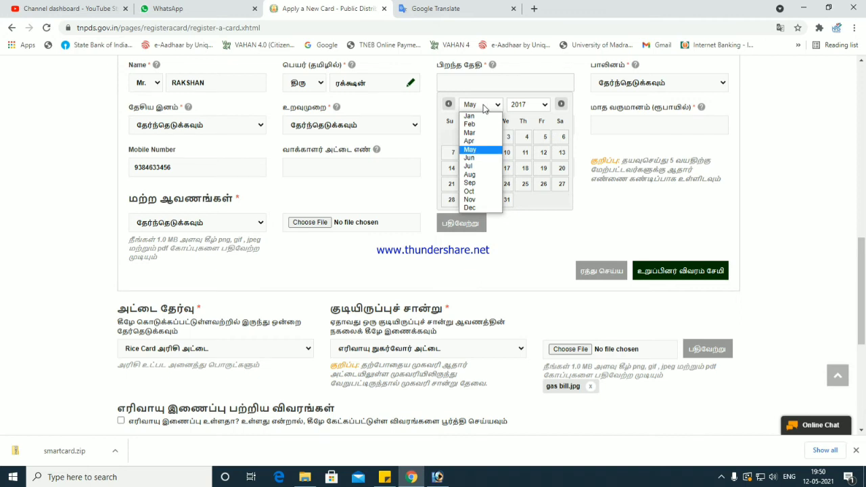
left_click(482, 158)
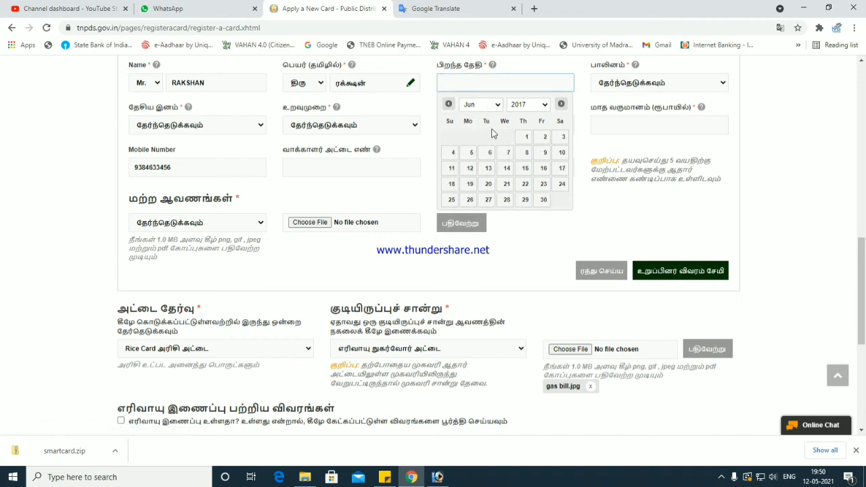
left_click(472, 153)
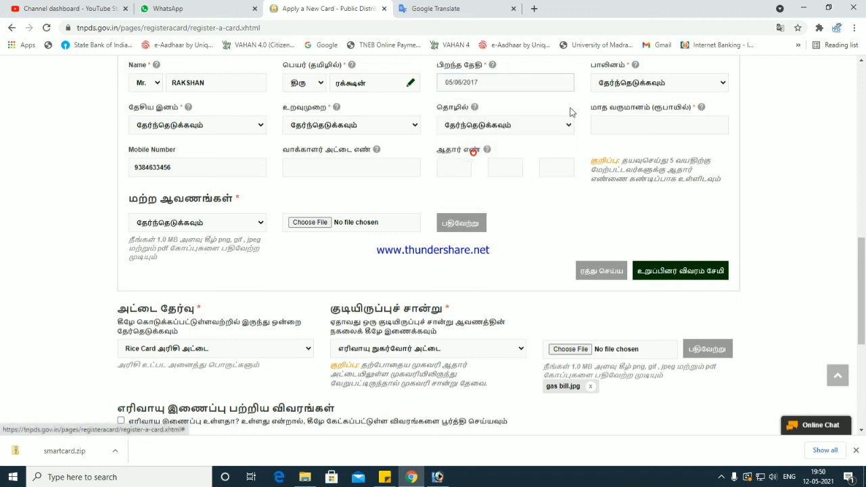
- Set gender to male, nationality Indian, relationship Son and occupation Student
left_click(616, 84)
left_click(614, 108)
left_click(212, 122)
left_click(212, 150)
left_click(372, 127)
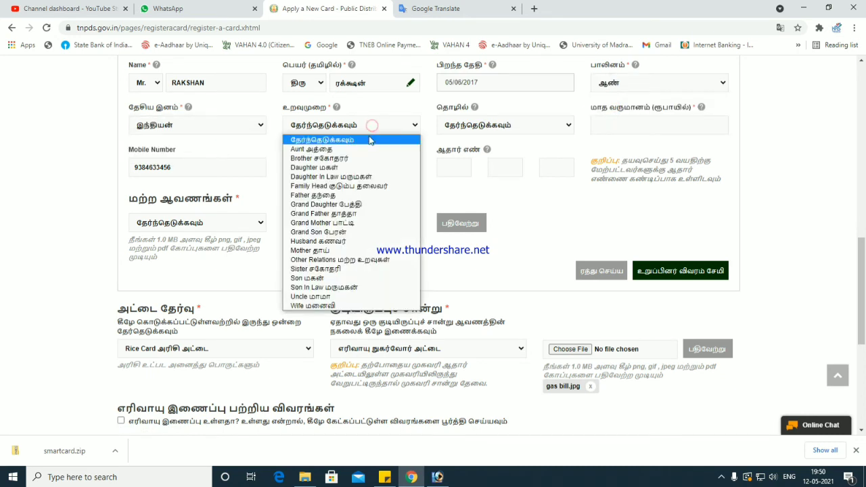
left_click(338, 278)
left_click(464, 125)
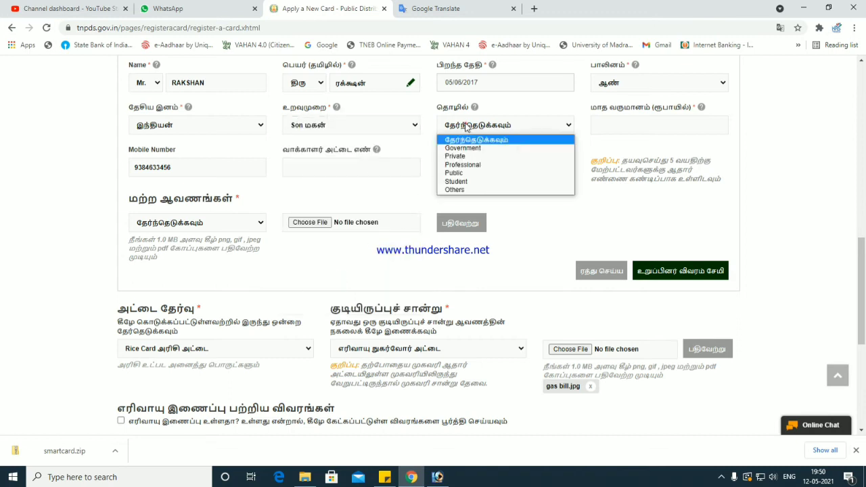
left_click(456, 181)
- Enter 0 as monthly income and move on to the supporting document type
left_click(595, 125)
type("0")
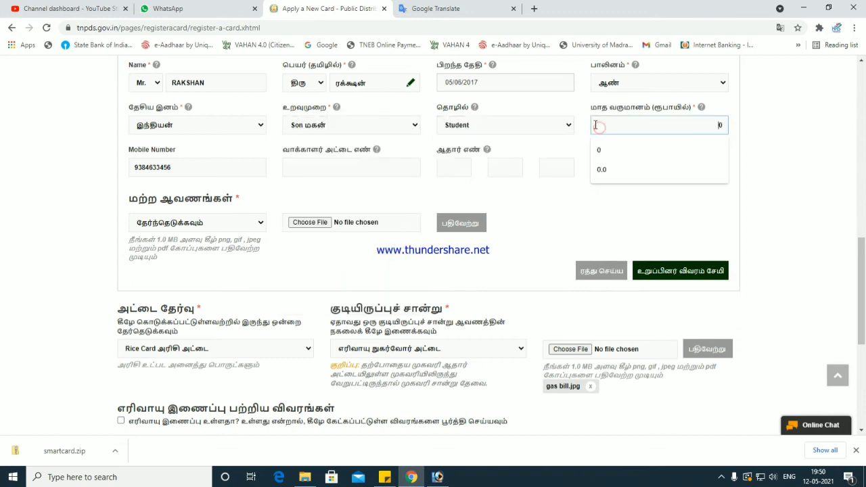
key("Tab")
key("Tab")
key("Tab")
key("shift+Tab")
key("Tab")
key("Tab")
key("Tab")
key("Tab")
left_click_drag(623, 161, 588, 165)
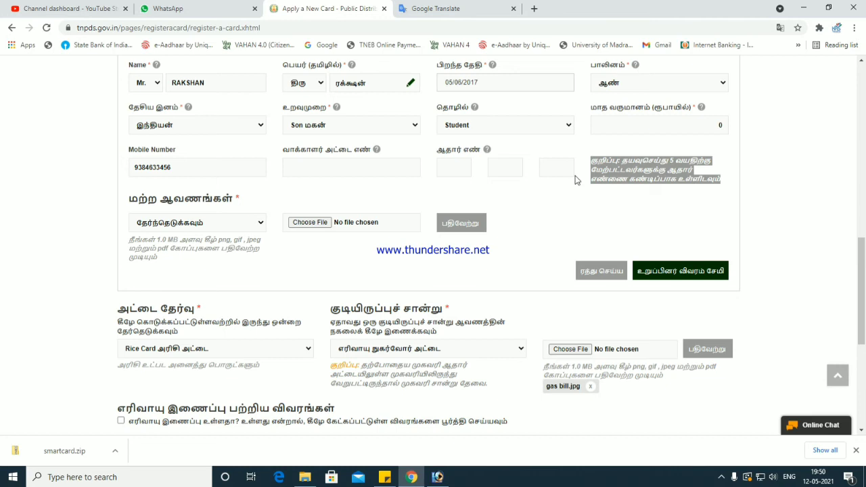
left_click(190, 223)
- Upload birthday certificate.jpg as the son's birth certificate document
left_click(190, 257)
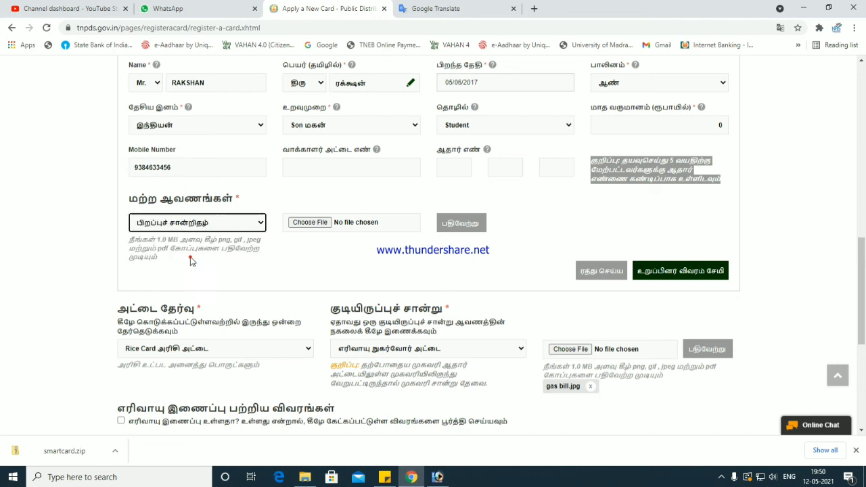
left_click(310, 222)
left_click(183, 103)
double_click(182, 103)
left_click(478, 227)
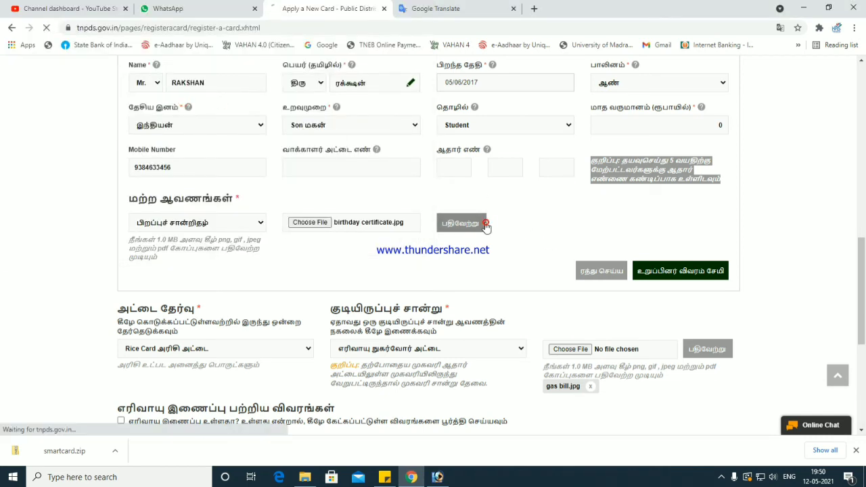
left_click(478, 227)
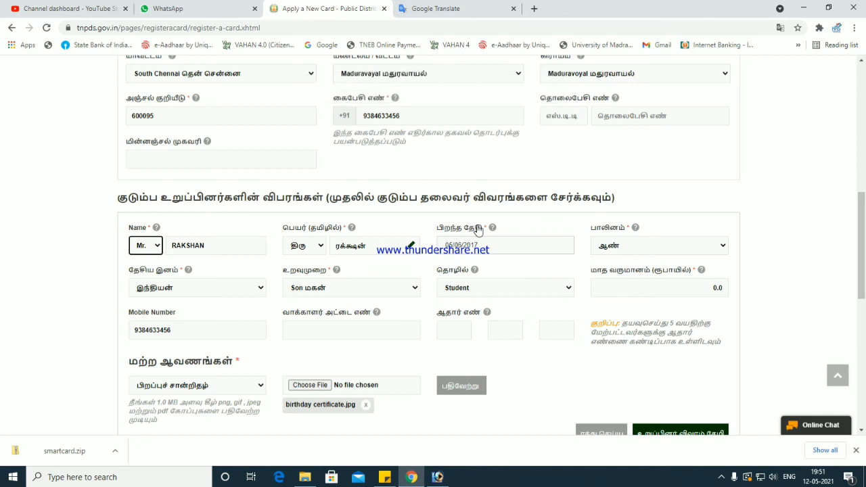
- Save the son's details so he becomes the fourth row in the family table
scroll(477, 230, "down", 2)
left_click(660, 326)
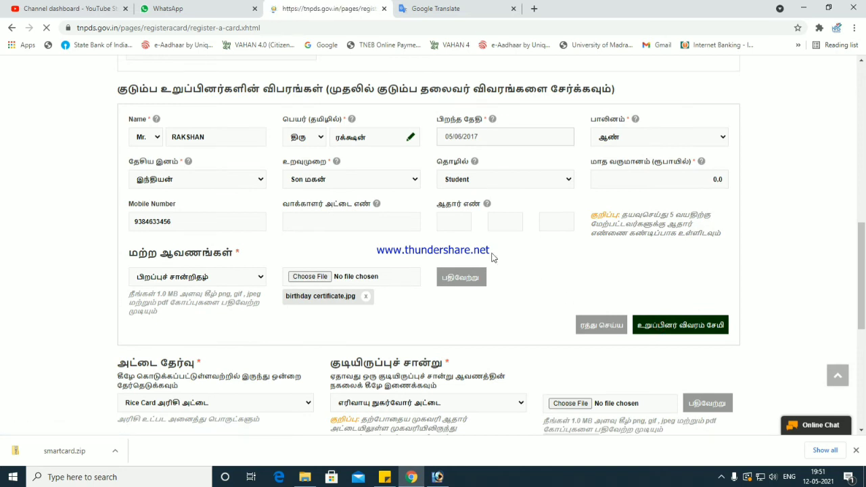
scroll(480, 295, "down", 9)
scroll(202, 257, "down", 10)
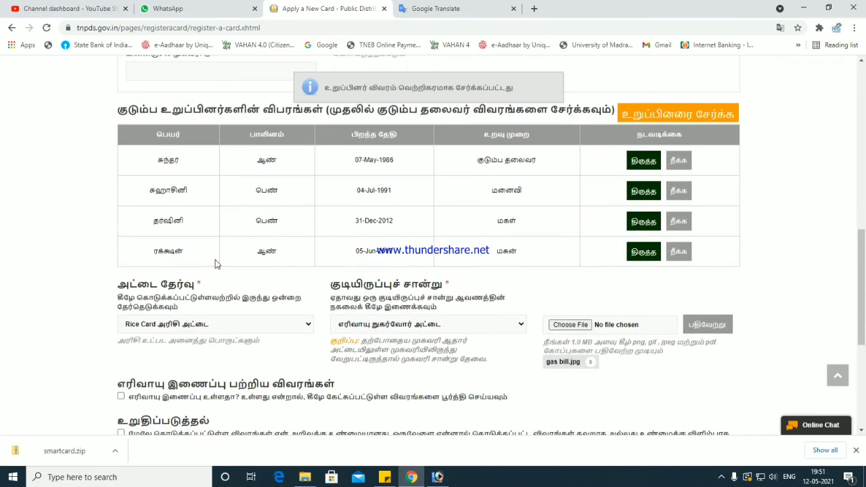
- Tick the gas connection checkbox to reveal the connection details table
left_click_drag(155, 171, 512, 247)
left_click(547, 254)
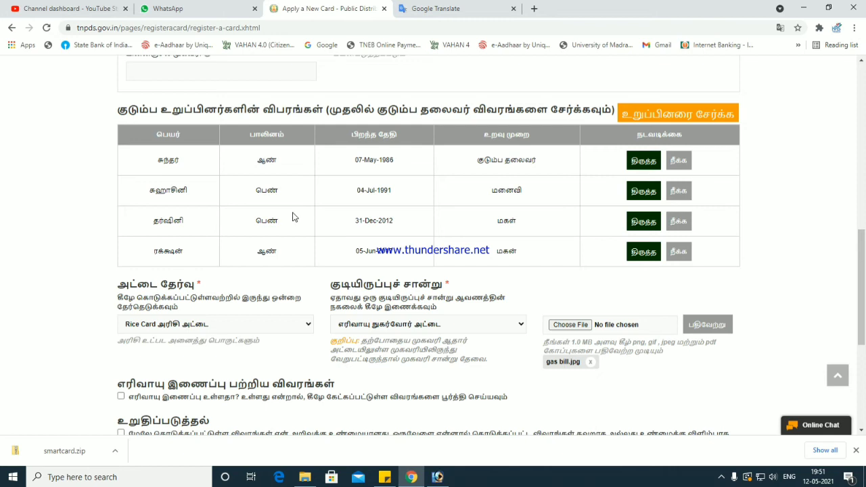
scroll(293, 216, "down", 3)
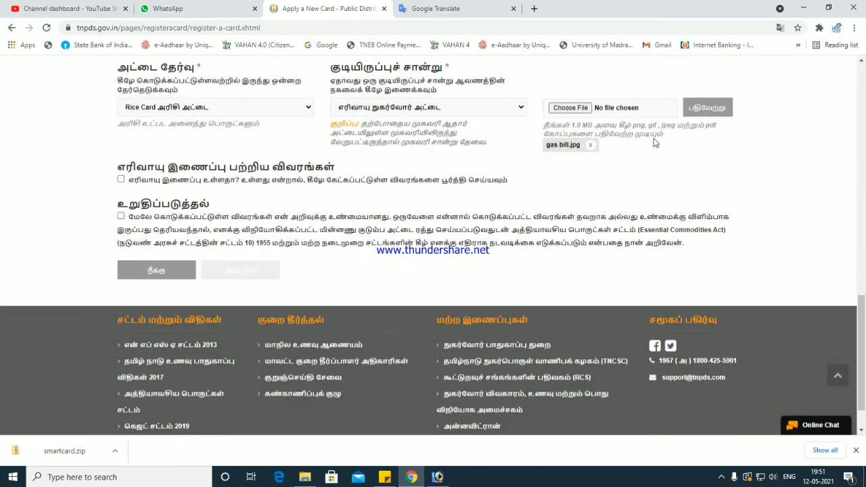
left_click(120, 181)
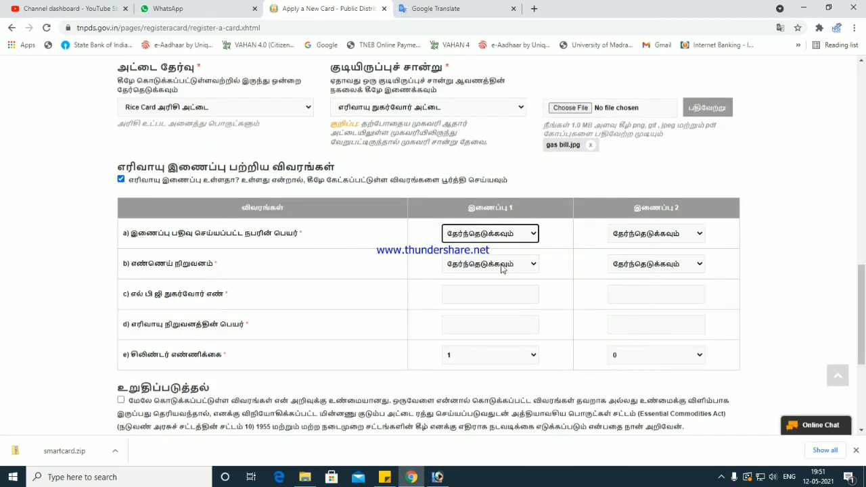
- Switch over to the WhatsApp Web chats
left_click(207, 6)
left_click(329, 5)
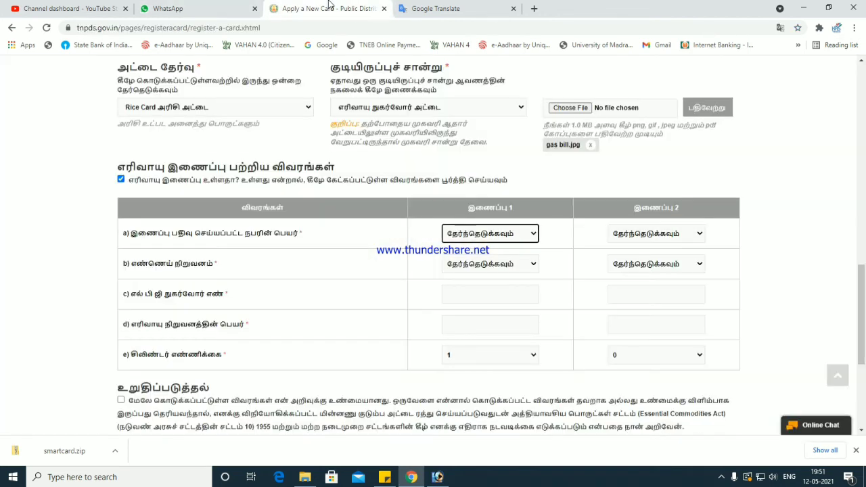
left_click(183, 5)
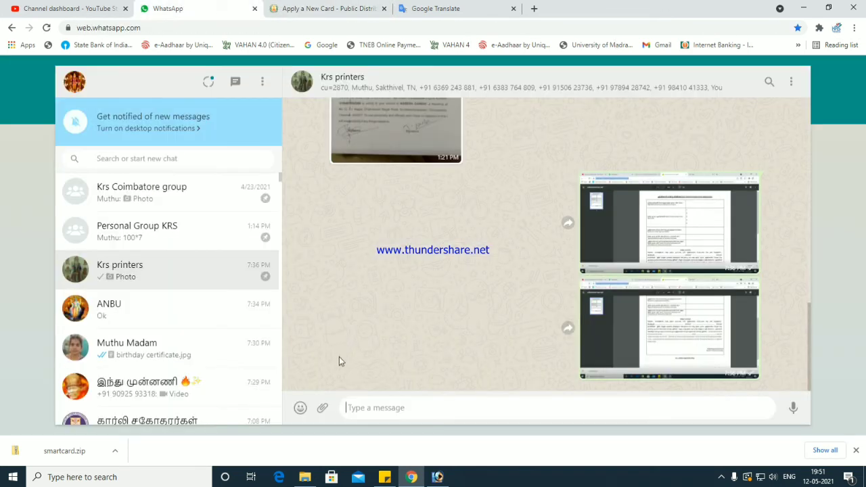
- Send the gas bill scan as a document in the chat holding the other scans
left_click(169, 350)
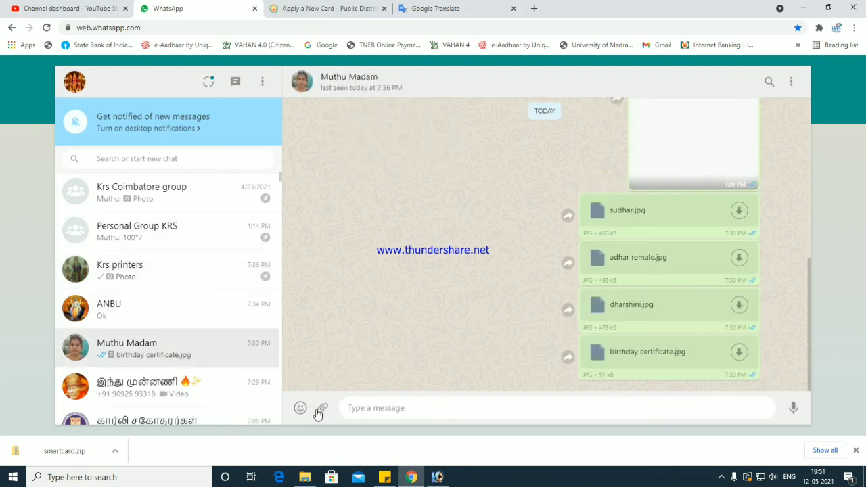
left_click(319, 409)
left_click(322, 302)
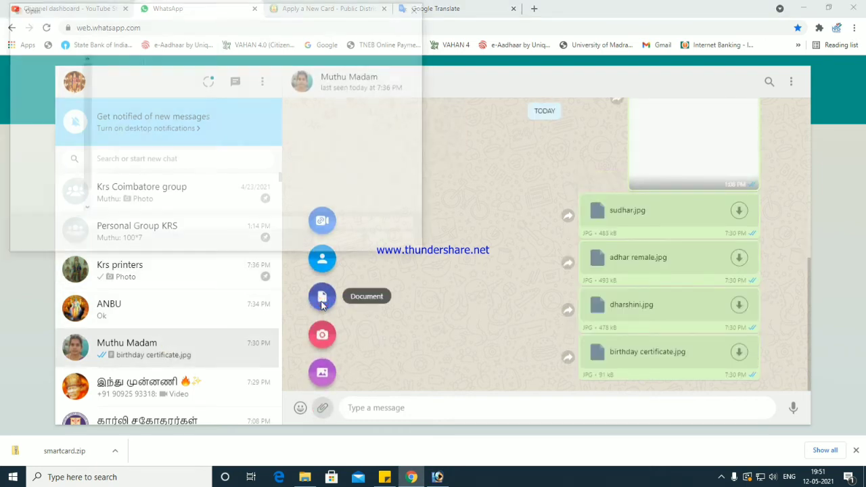
left_click(315, 108)
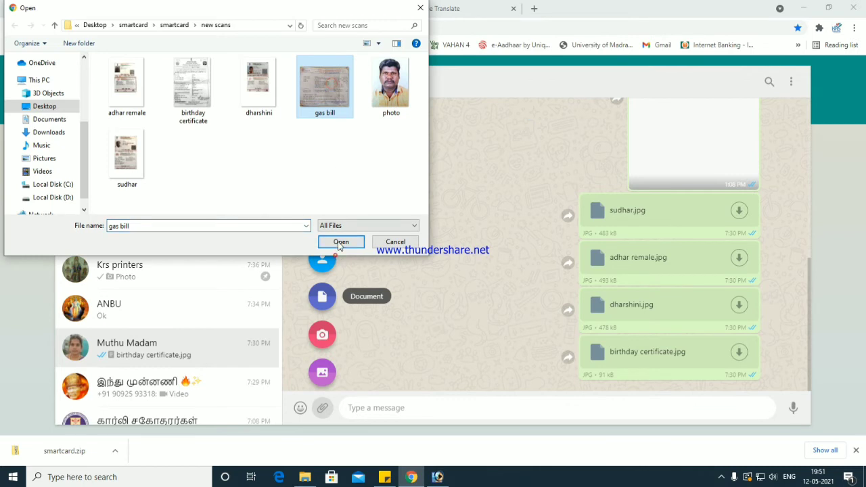
left_click(340, 242)
left_click(759, 355)
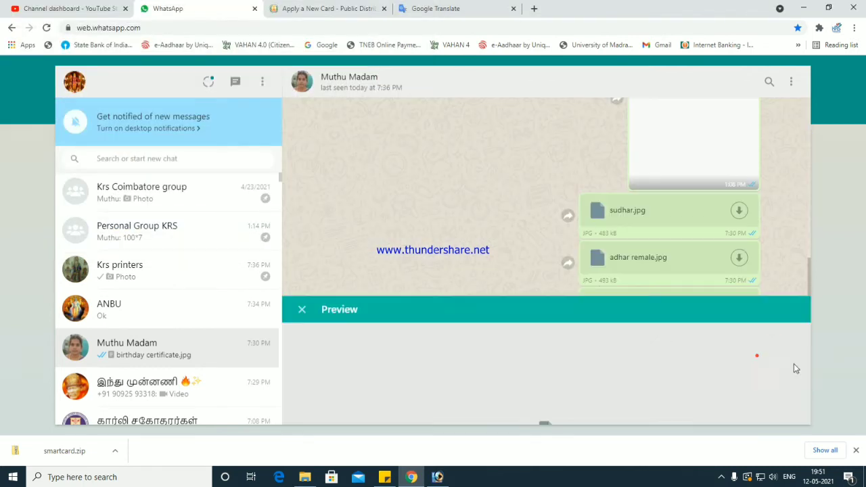
key("super+d")
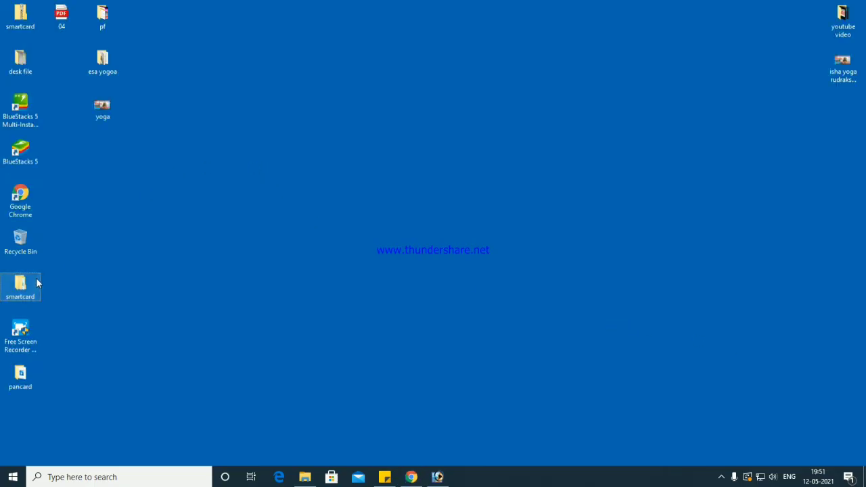
- Open gas bill.jpg from smartcard > smartcard > new scans in the Photos viewer
double_click(36, 278)
double_click(125, 123)
double_click(194, 133)
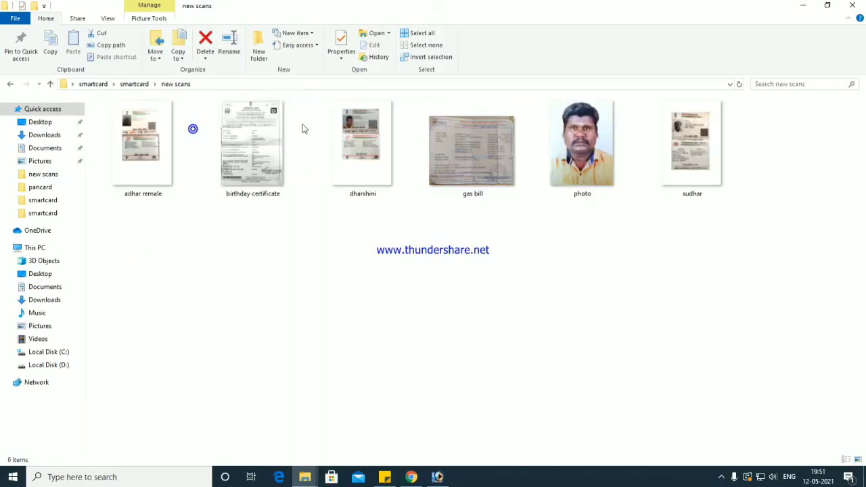
left_click(455, 146)
double_click(455, 147)
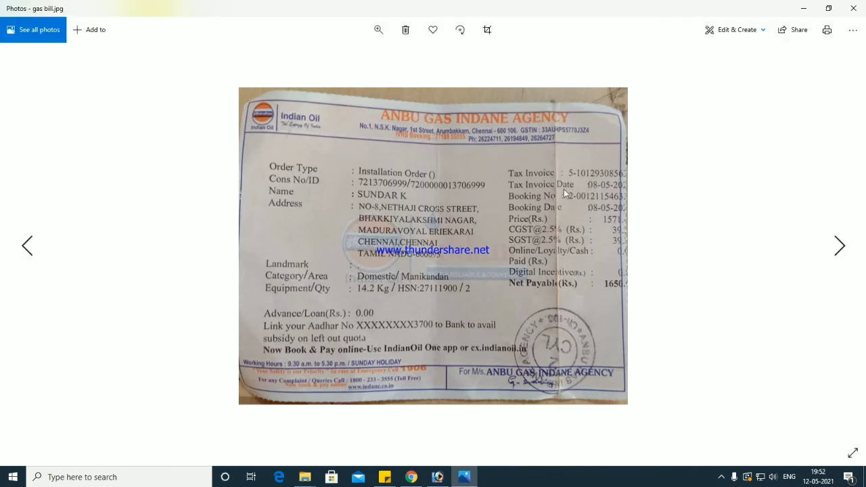
- Browse the scanned documents in Photos, finishing on gas bill.jpg with its Indane consumer and agency details
key("Right")
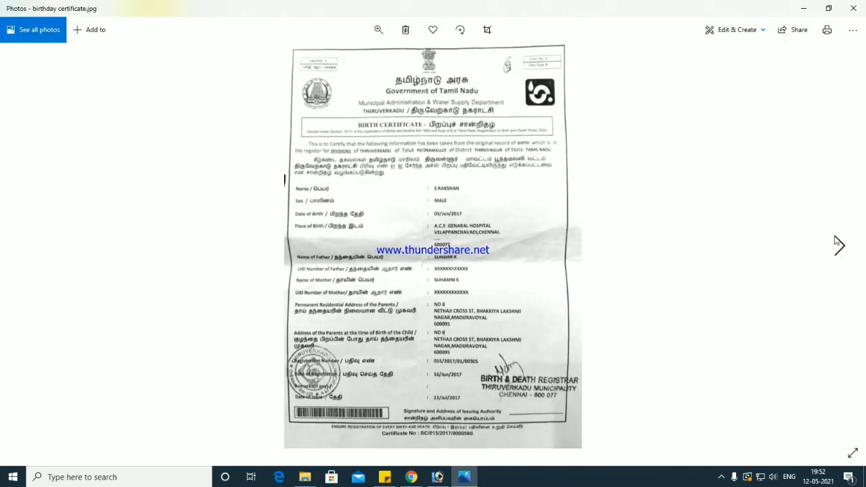
left_click(839, 245)
left_click(853, 9)
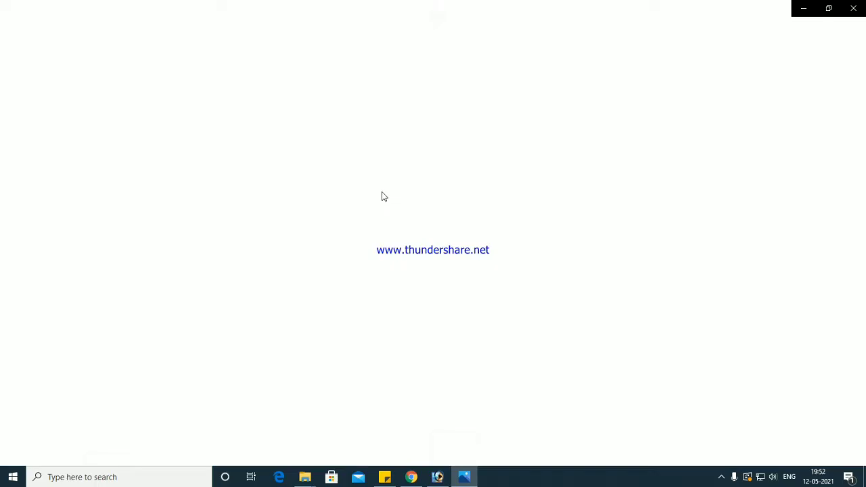
key("Left")
key("Left")
key("Right")
key("Right")
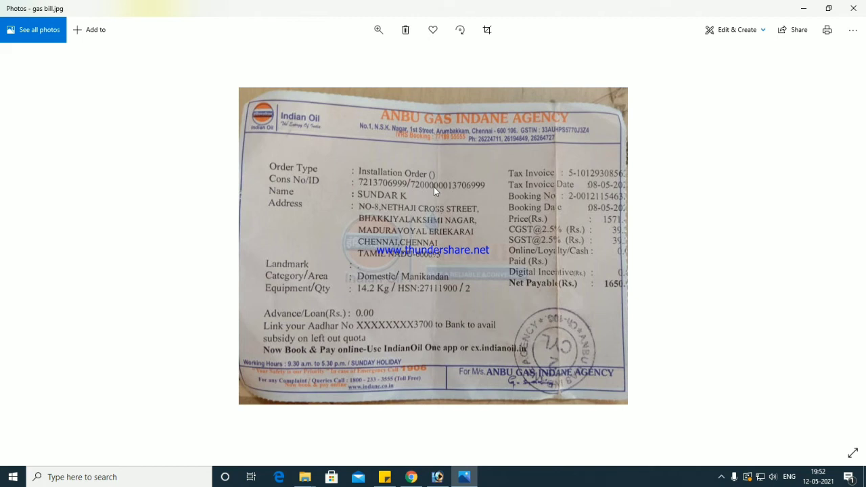
left_click(851, 11)
- Back on the TNPDS form, make the family head gas connection 1 holder and leave connection 2 unselected
left_click(852, 8)
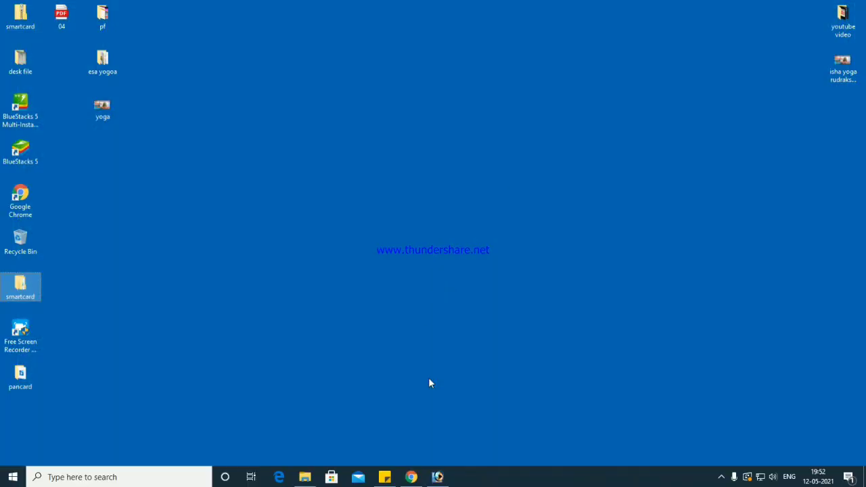
left_click(411, 477)
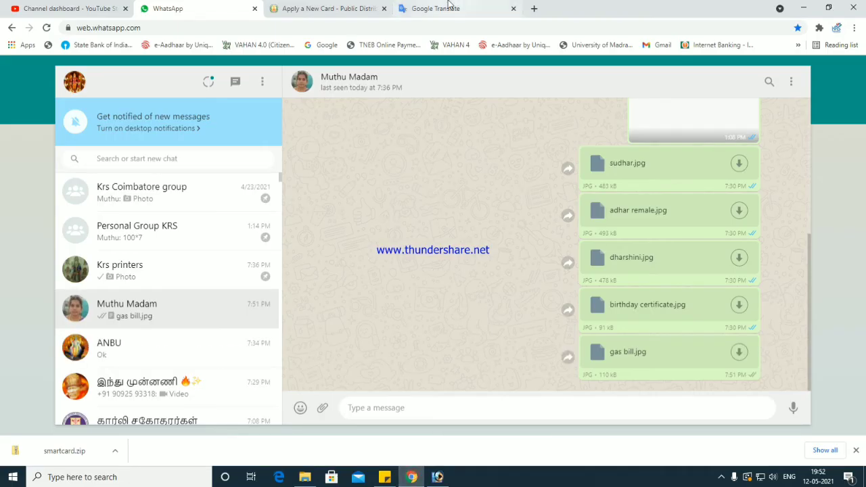
left_click(328, 8)
left_click(471, 236)
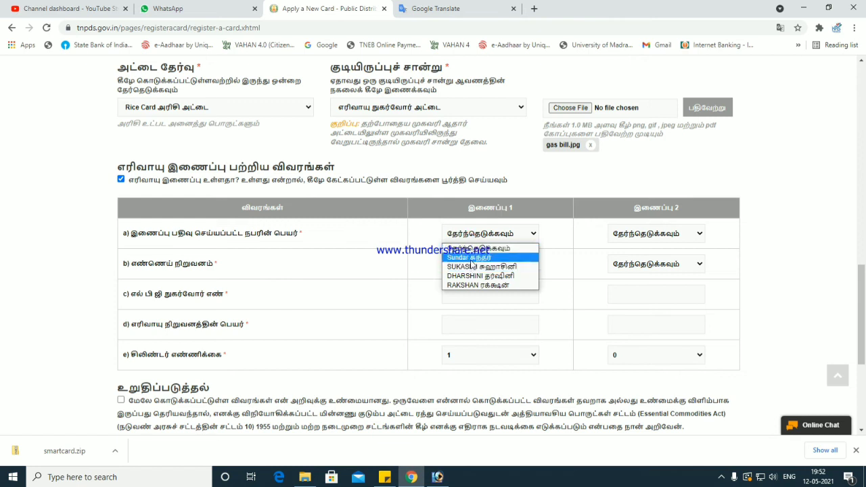
left_click(472, 258)
left_click(651, 233)
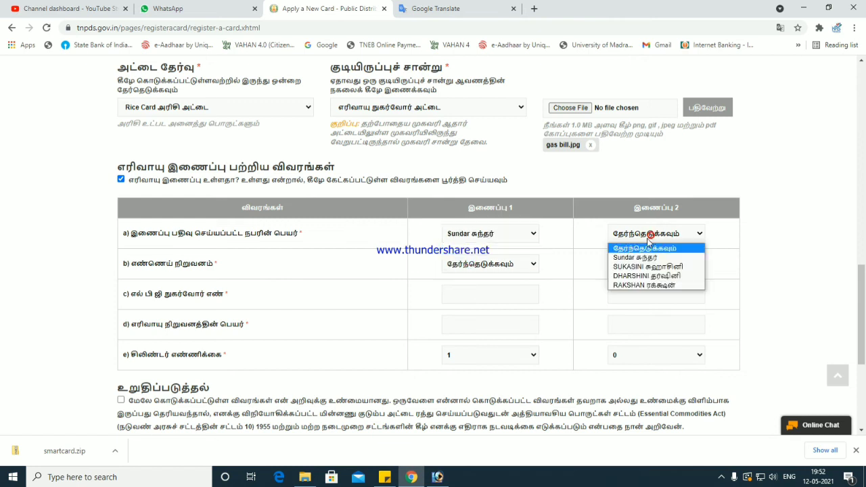
left_click(636, 258)
left_click(636, 236)
left_click(636, 249)
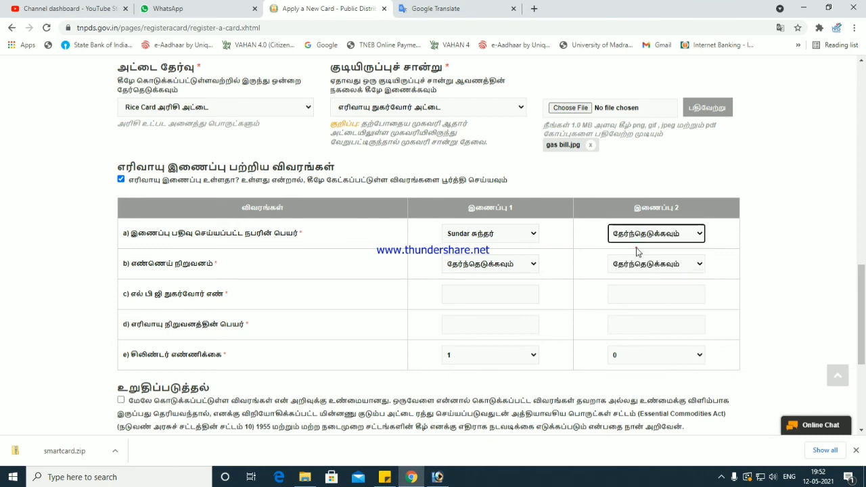
- Set connection 1 oil company ஐஓசி, the LPG consumer number, ANBU GAS INDANE AGENCY and 2 cylinders
left_click(488, 265)
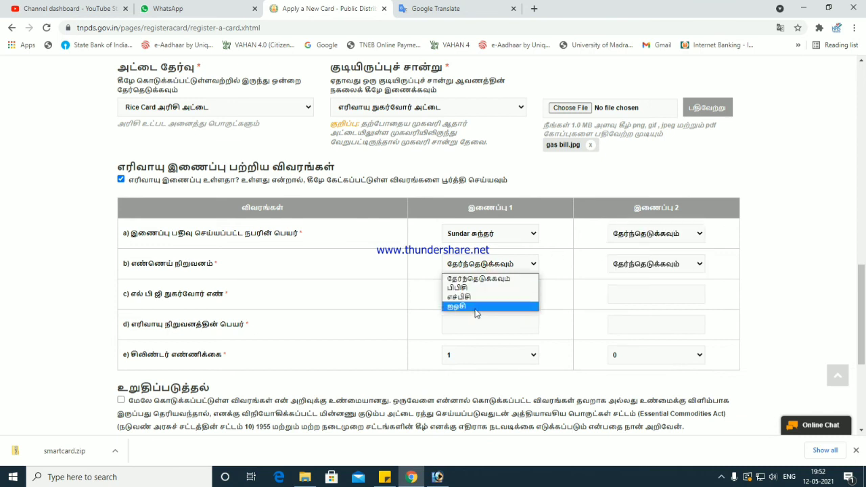
left_click(476, 307)
left_click(471, 293)
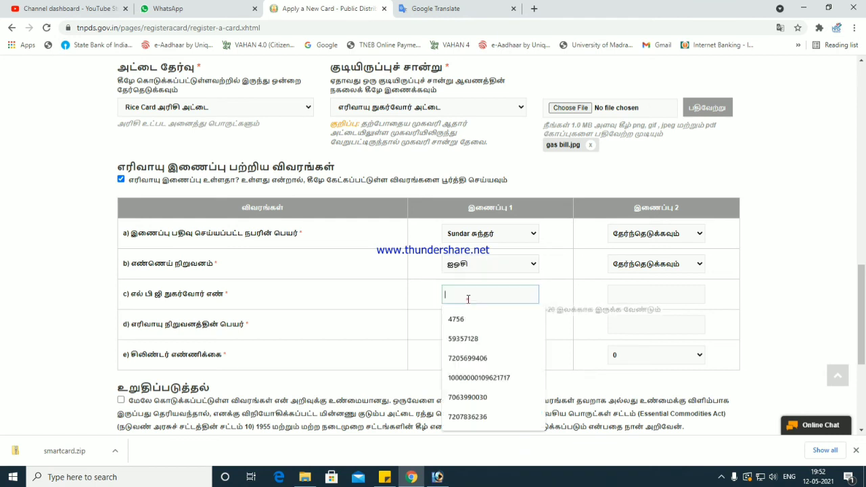
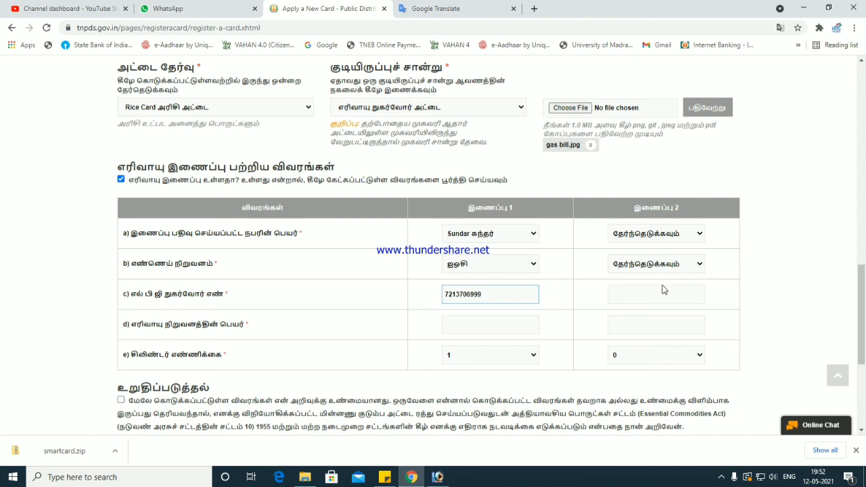
left_click(486, 318)
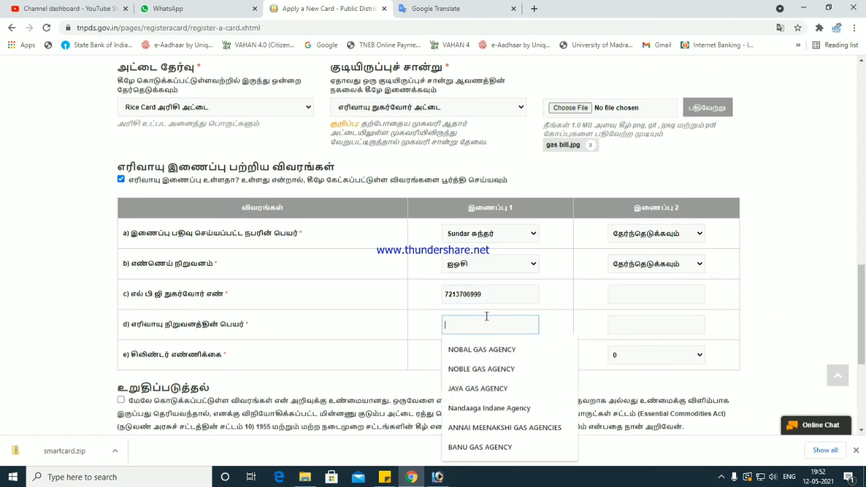
type("aN")
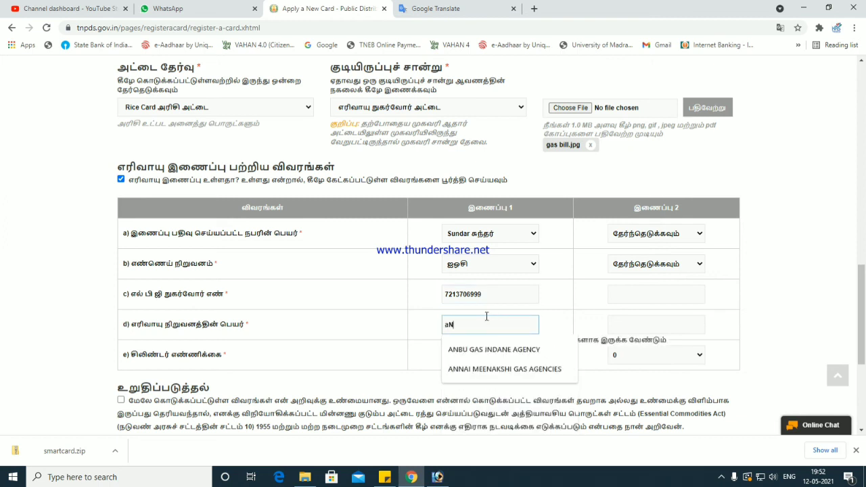
left_click(484, 349)
left_click(475, 355)
left_click(472, 376)
scroll(452, 339, "down", 2)
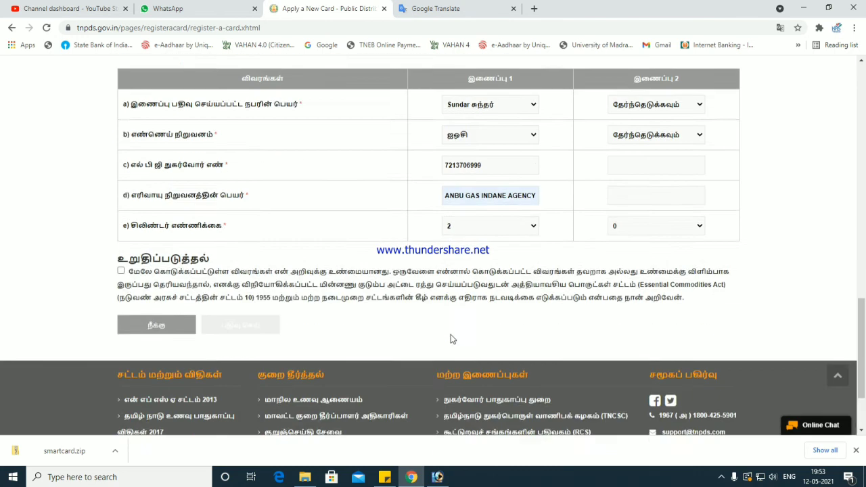
scroll(453, 339, "down", 1)
- Accept the declaration, review the filled form, and confirm the application with உறுதிசெய்
left_click(121, 238)
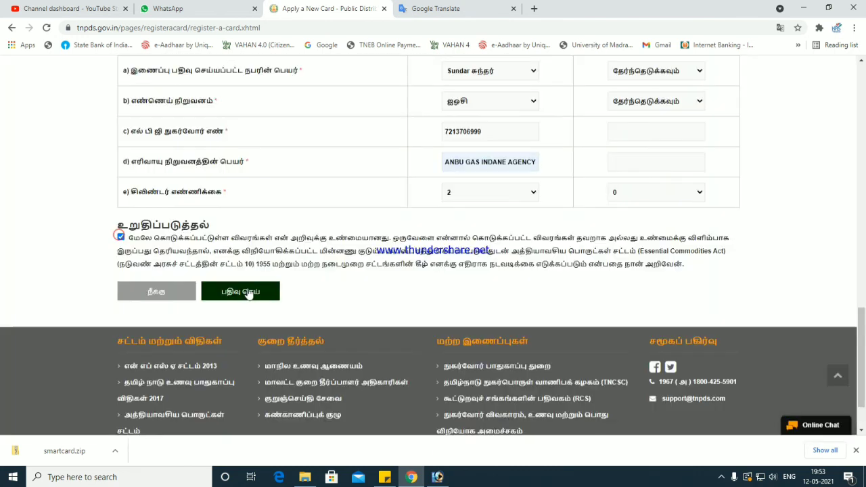
left_click_drag(218, 234, 692, 268)
left_click(236, 291)
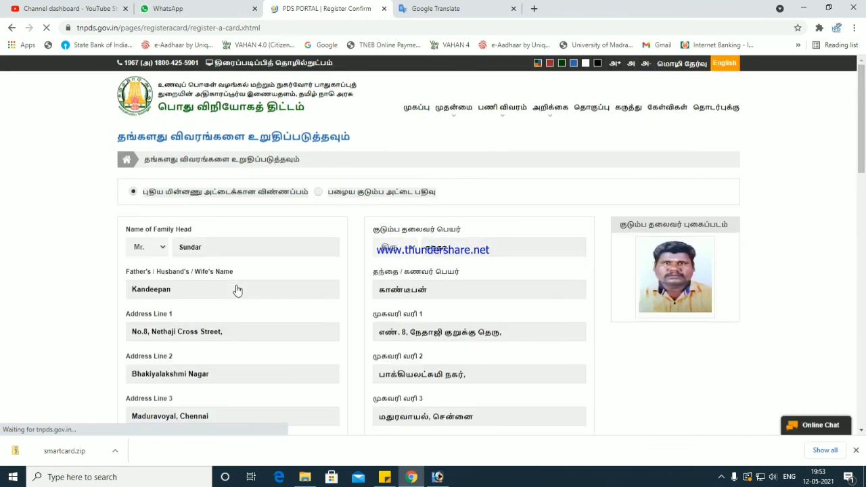
scroll(269, 293, "down", 3)
scroll(269, 300, "down", 6)
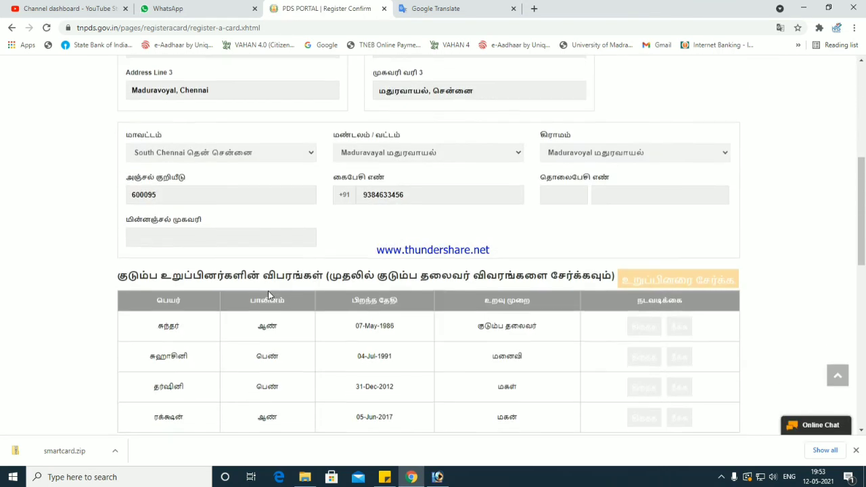
scroll(268, 299, "down", 3)
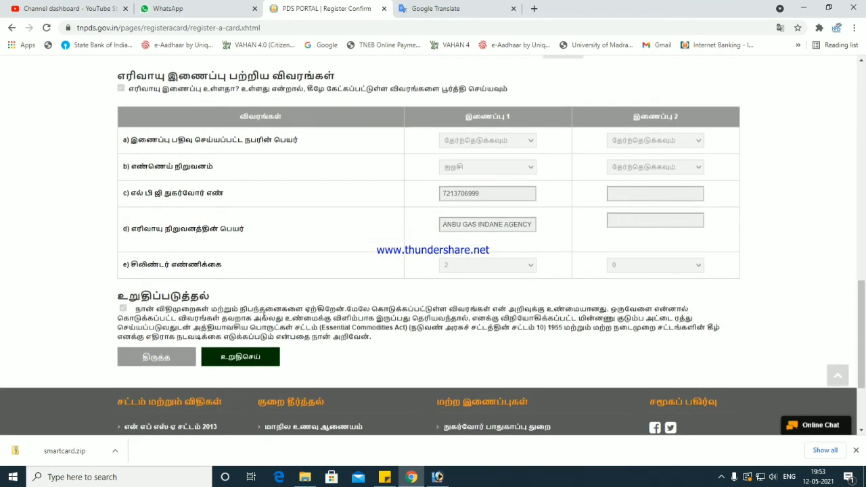
scroll(266, 307, "up", 12)
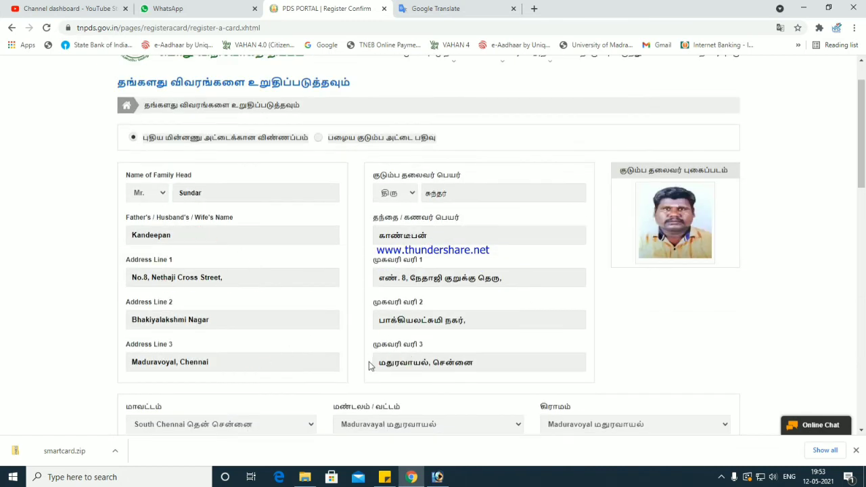
scroll(370, 365, "down", 10)
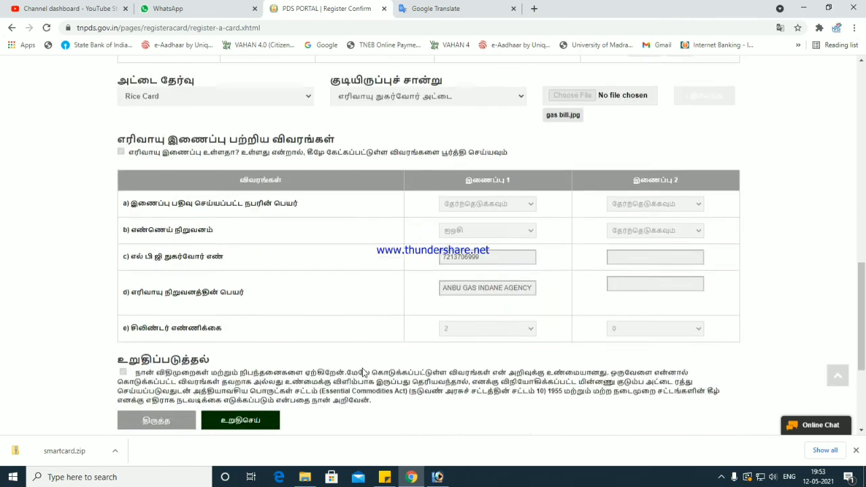
scroll(363, 372, "down", 2)
left_click(244, 302)
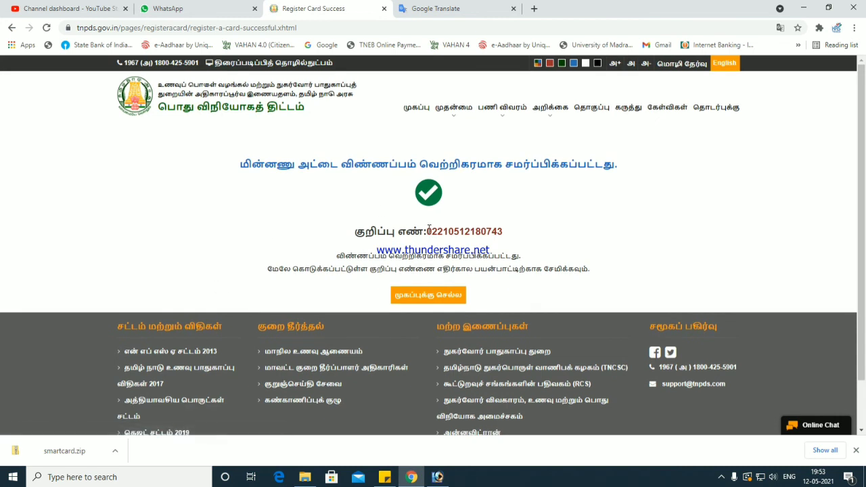
- Copy the application reference number into a new line of the sticky note
left_click_drag(427, 231, 513, 237)
key("ctrl+c")
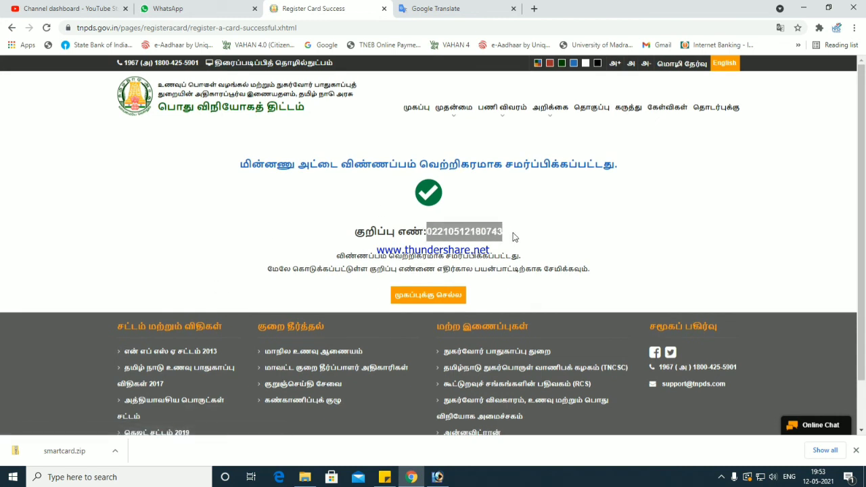
left_click(384, 477)
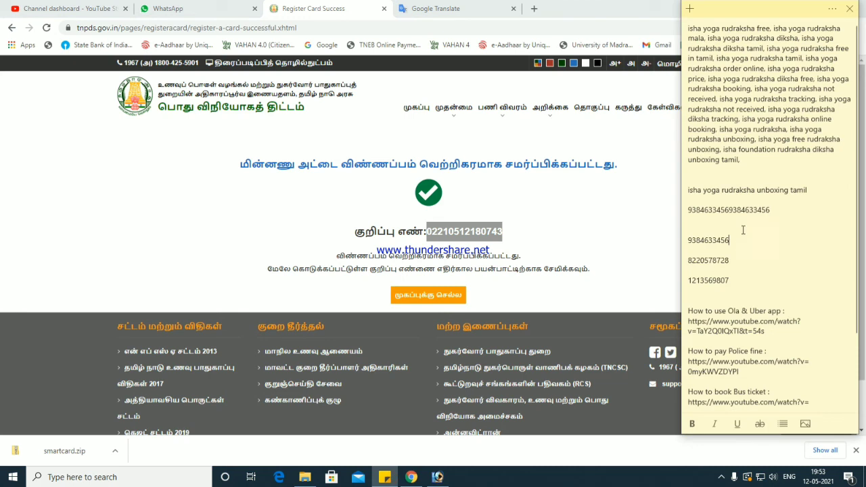
key("Return")
key("ctrl+v")
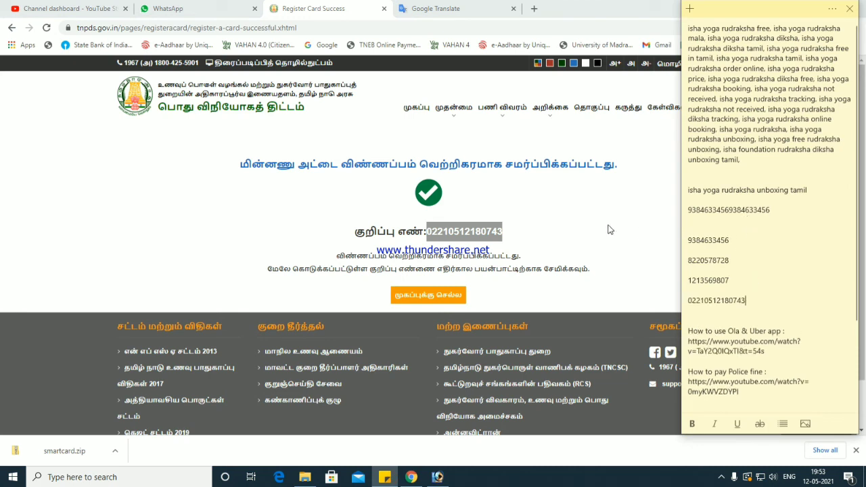
- Go to the portal home, open the smart card application status check, and paste the reference number
left_click(417, 109)
left_click(417, 109)
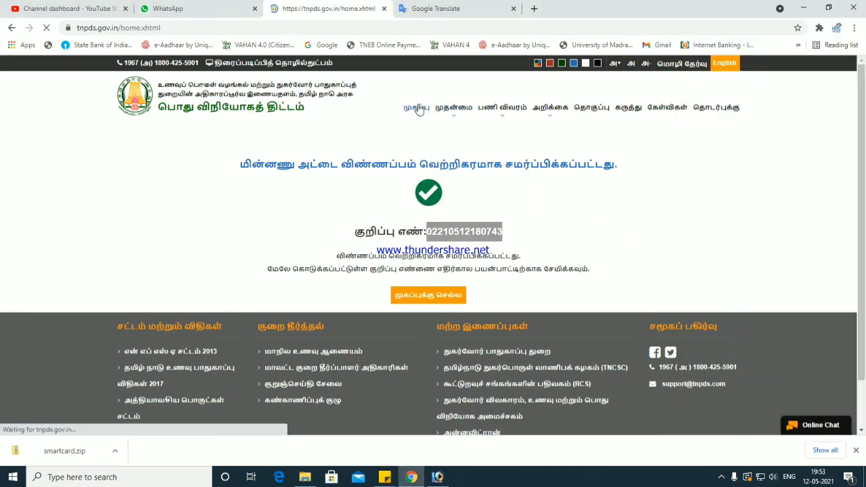
scroll(707, 220, "down", 5)
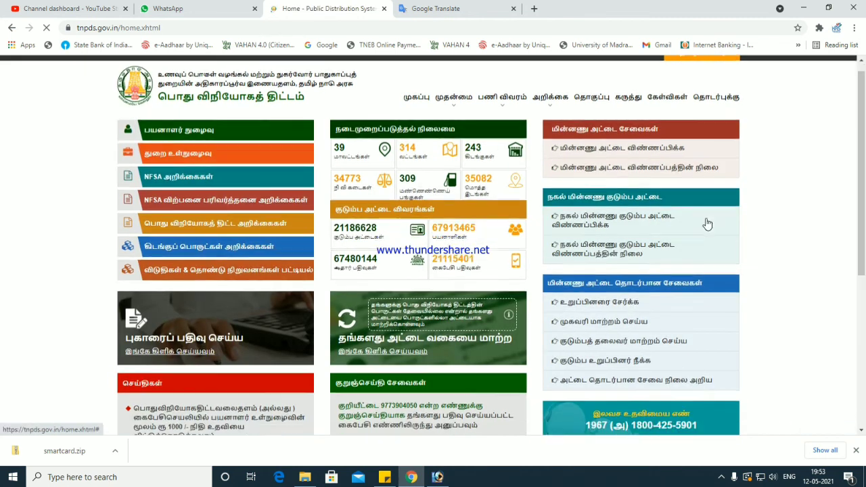
scroll(654, 206, "up", 4)
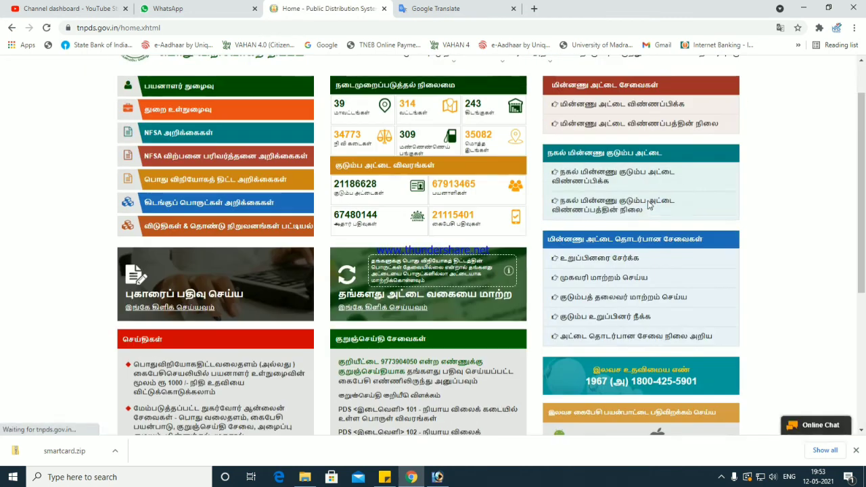
left_click(628, 126)
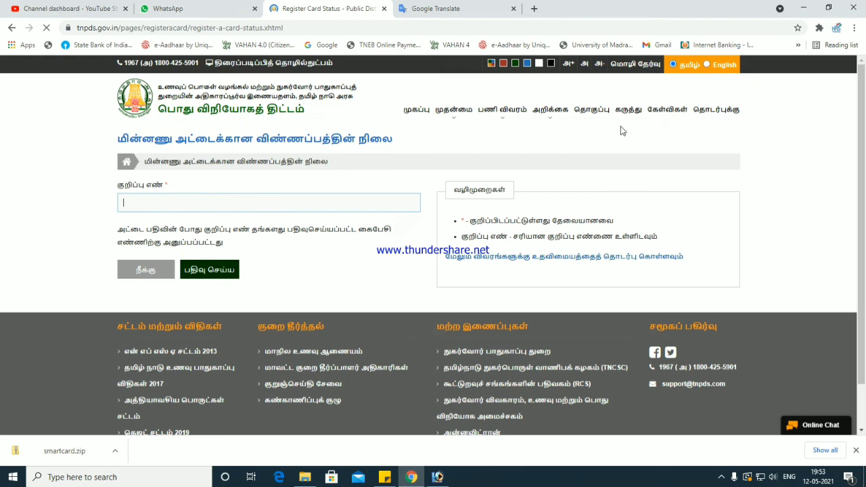
key("ctrl+v")
- Look up the application status and save the application form PDF to the desktop
left_click(232, 267)
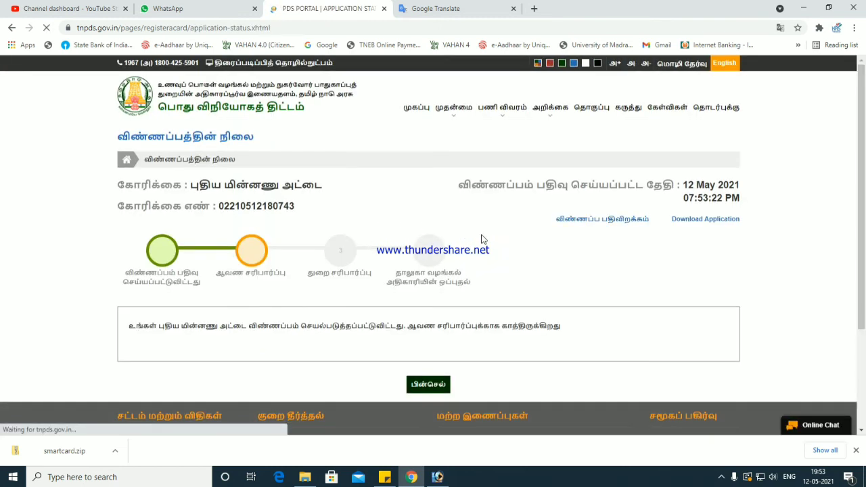
left_click(616, 220)
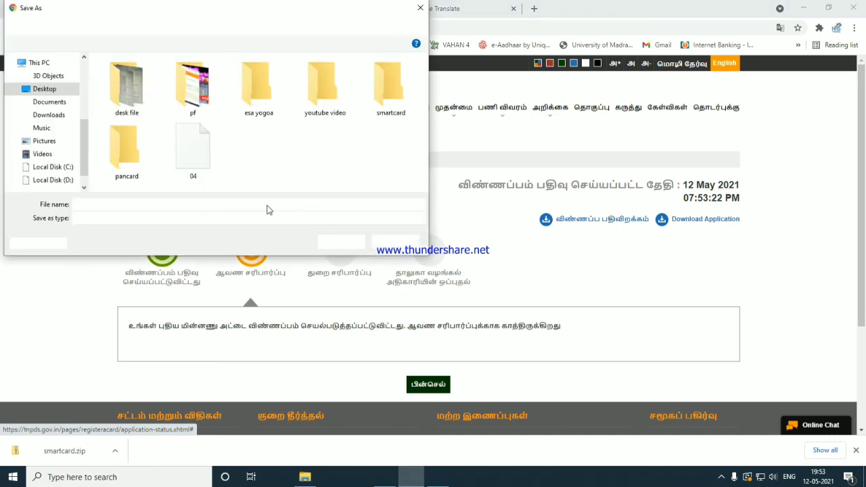
left_click(340, 241)
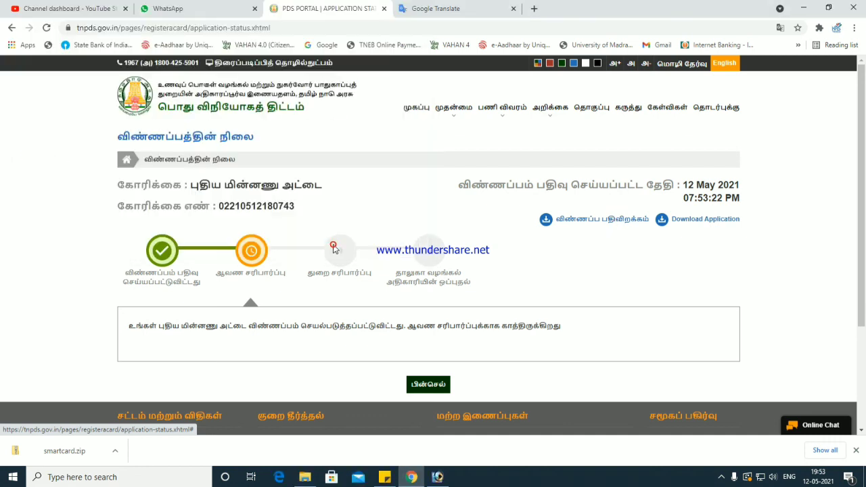
- Review the pending verification stages, then open the downloaded application PDF
left_click_drag(214, 273, 286, 273)
triple_click(310, 272)
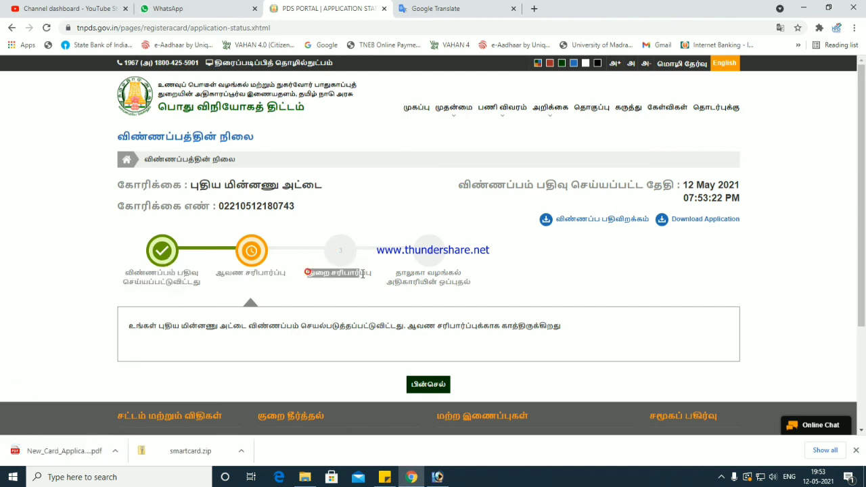
left_click(399, 271)
left_click_drag(399, 270, 477, 284)
left_click(496, 286)
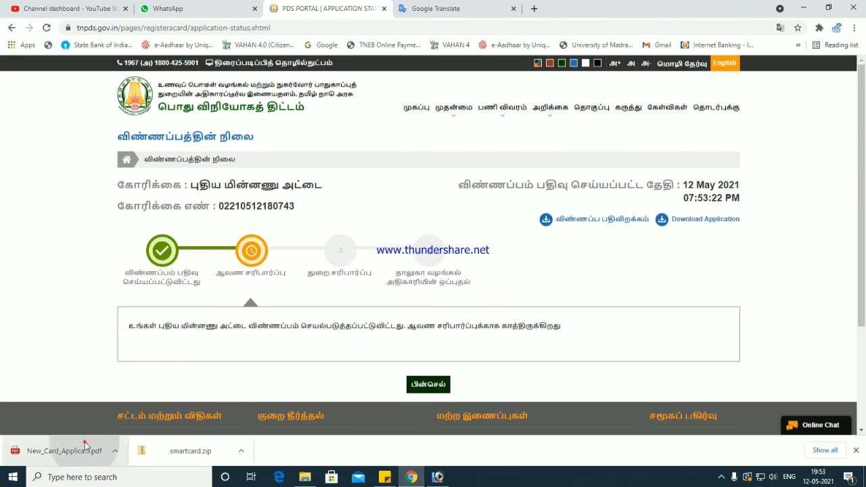
left_click(64, 450)
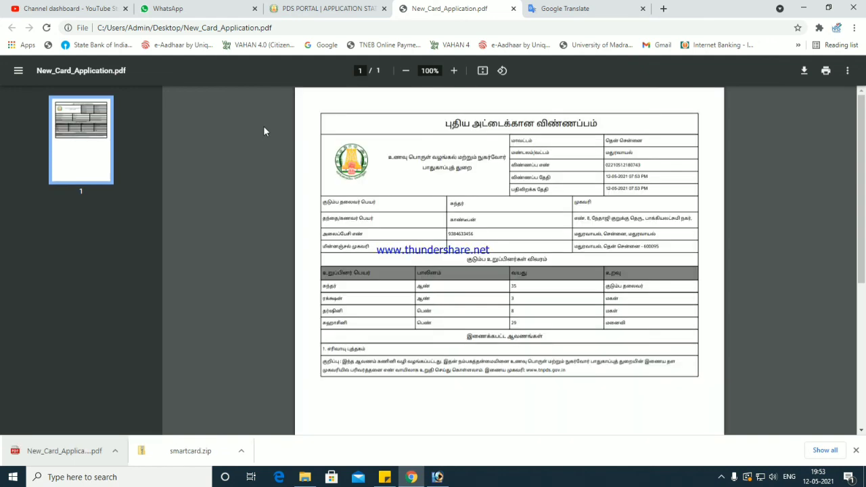
scroll(789, 192, "up", 3, "ctrl")
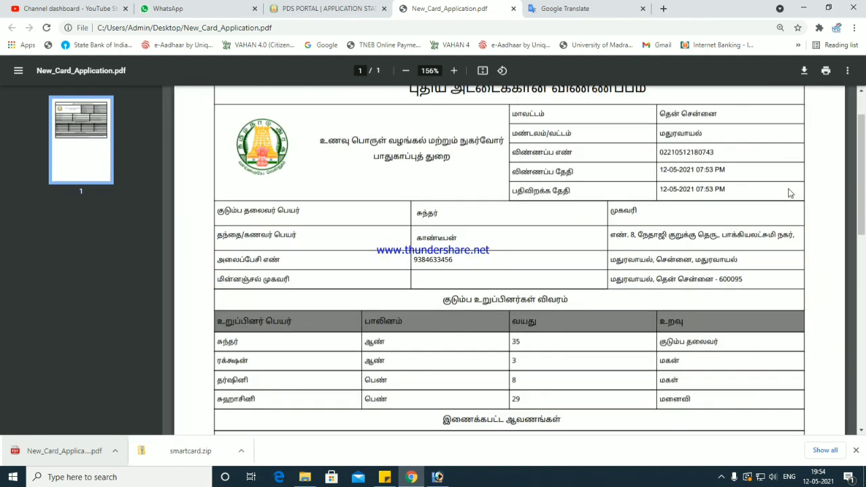
scroll(783, 195, "up", 2)
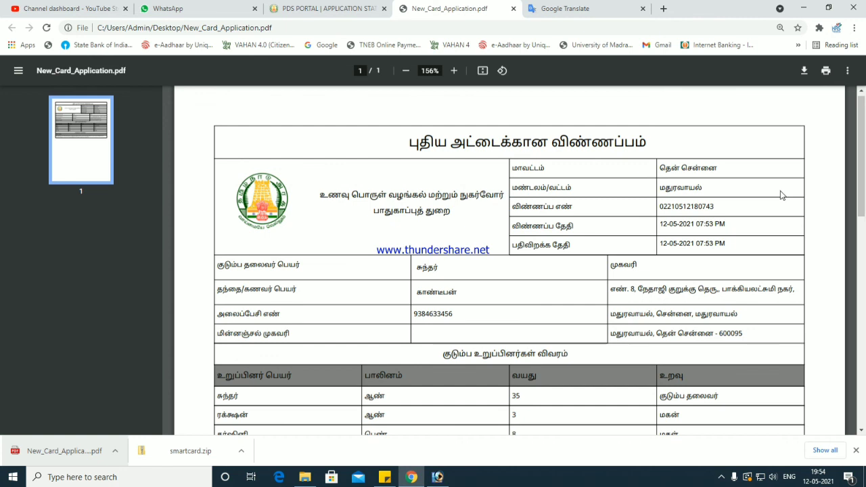
scroll(776, 205, "down", 3)
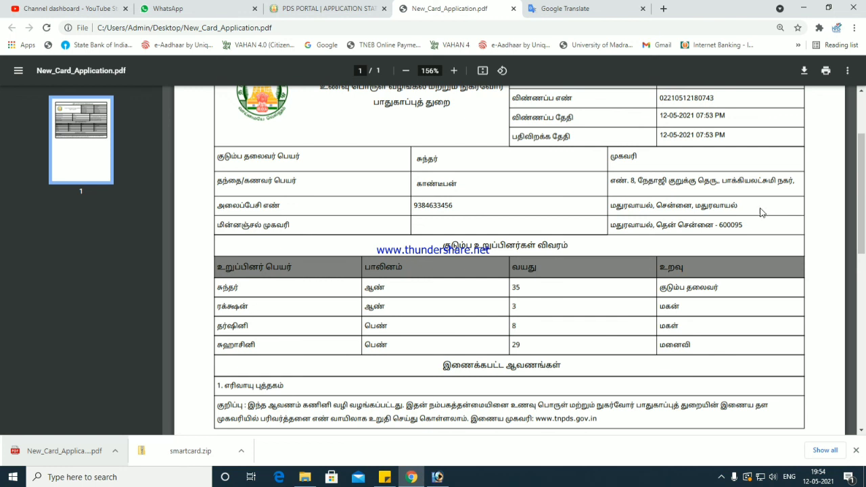
scroll(744, 226, "down", 2)
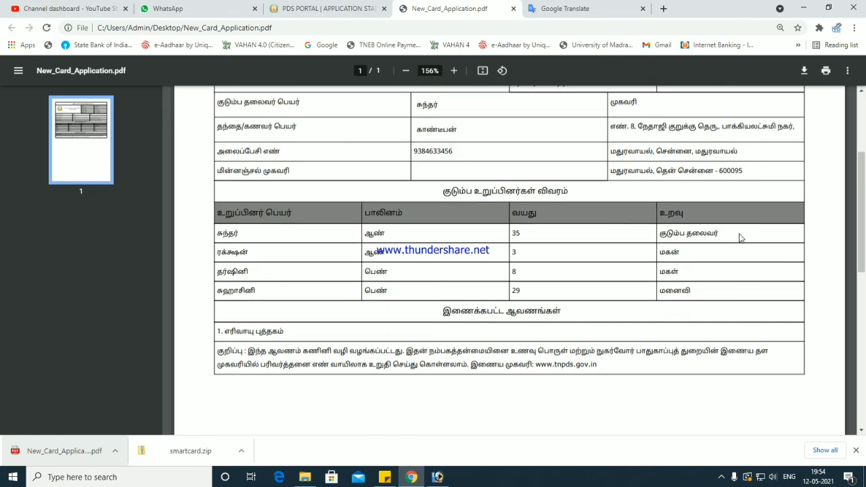
left_click_drag(242, 330, 273, 332)
left_click_drag(235, 237, 678, 323)
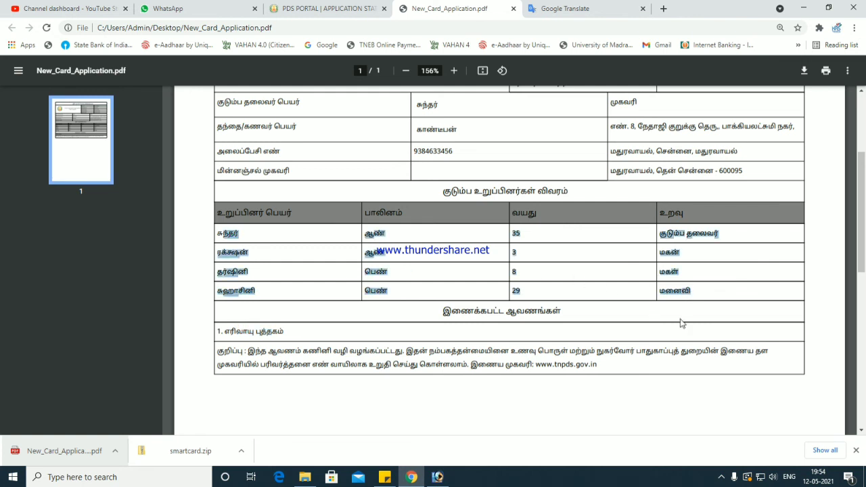
scroll(674, 331, "up", 2)
scroll(671, 338, "up", 3)
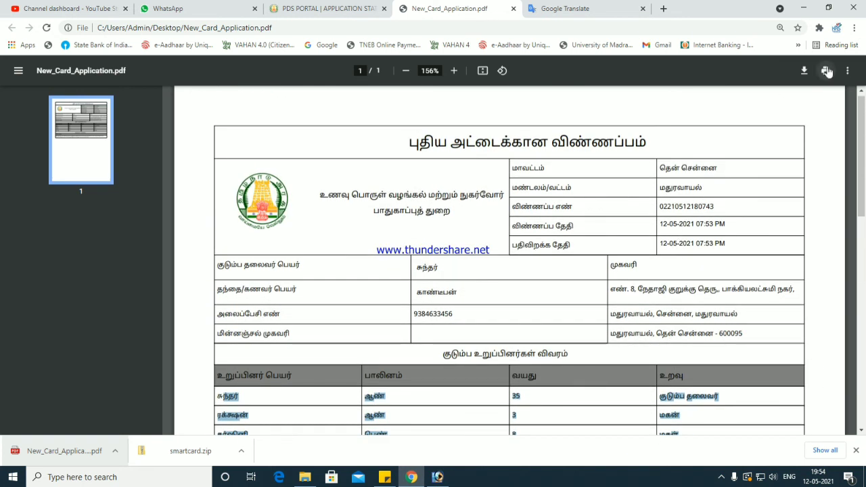
left_click(721, 476)
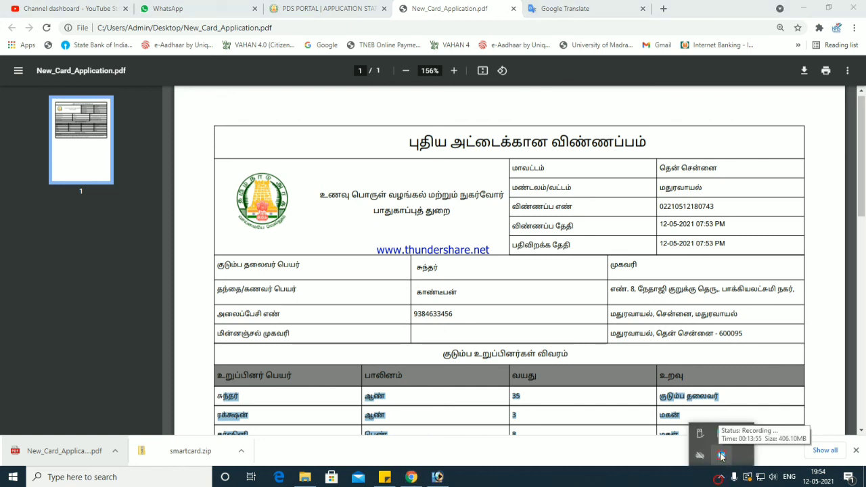
right_click(721, 457)
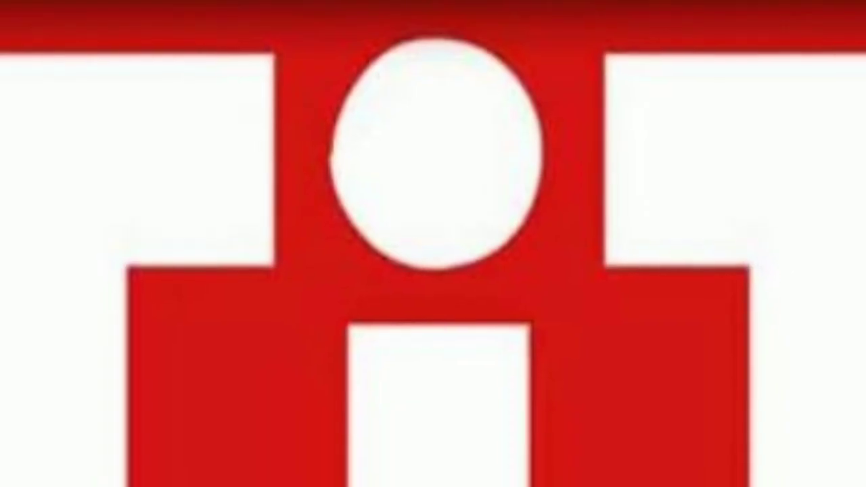